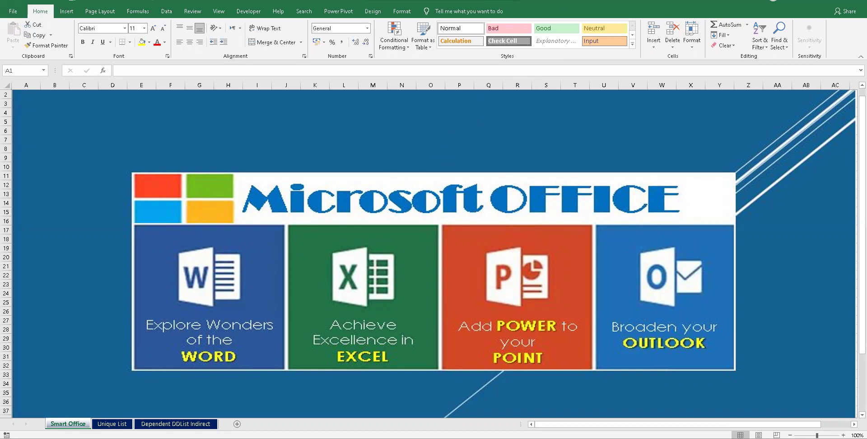
Open the Unique List sheet and look through its customer sales table
left_click(112, 424)
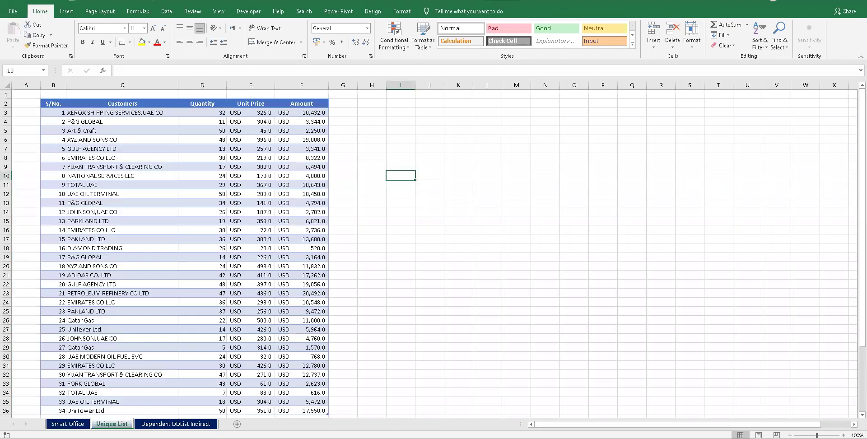
scroll(194, 221, "down", 2)
scroll(195, 220, "up", 2)
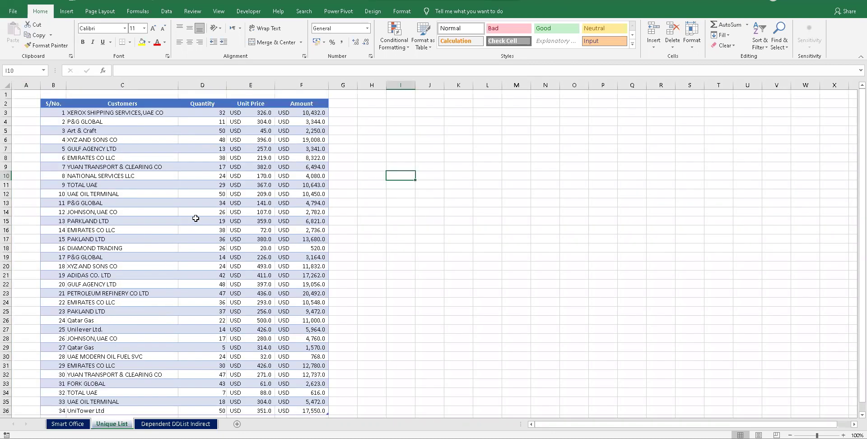
Try to start a UNIQUE formula in cell I3
left_click(393, 113)
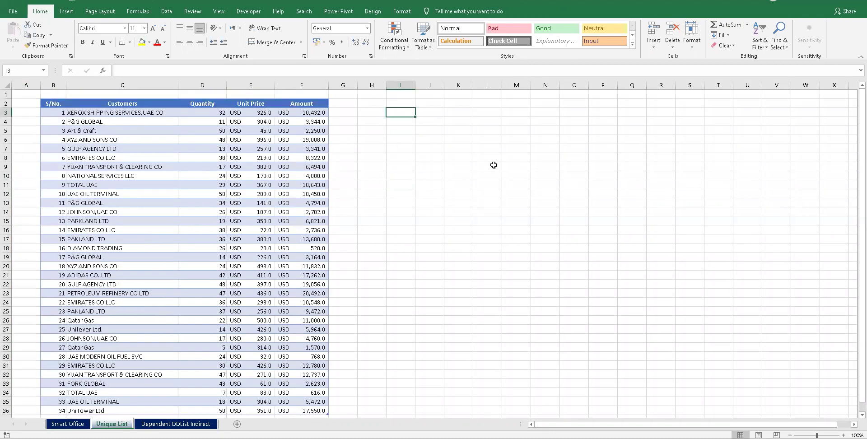
type("=UNI")
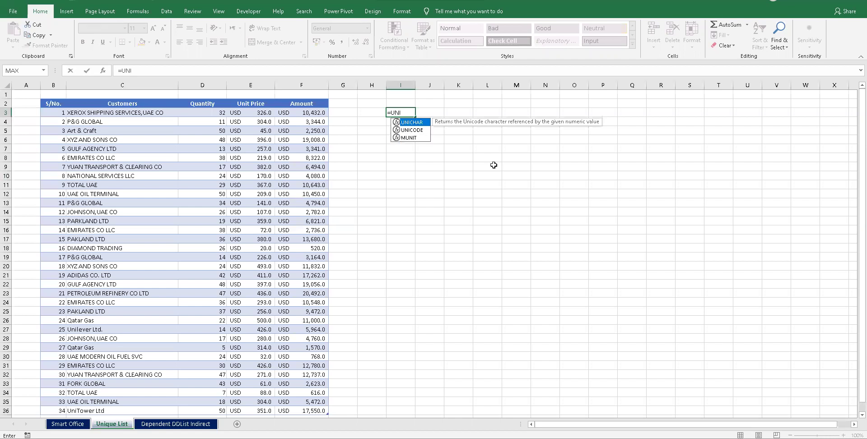
key("Escape")
key("Escape")
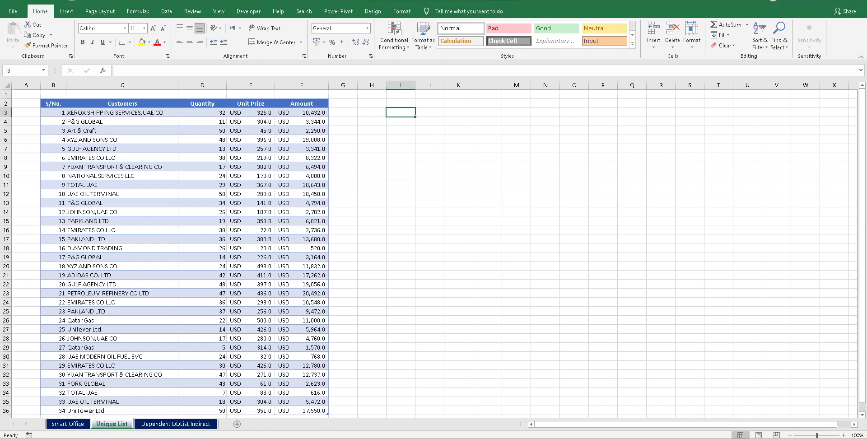
Switch to the Excel Array Functions workbook in Excel for the web, maximize it and open the Unique with Sort sheet
left_click(344, 409)
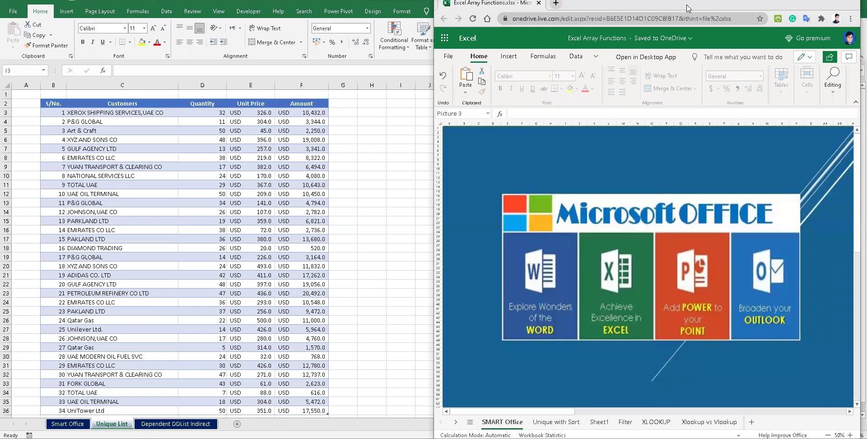
double_click(725, 6)
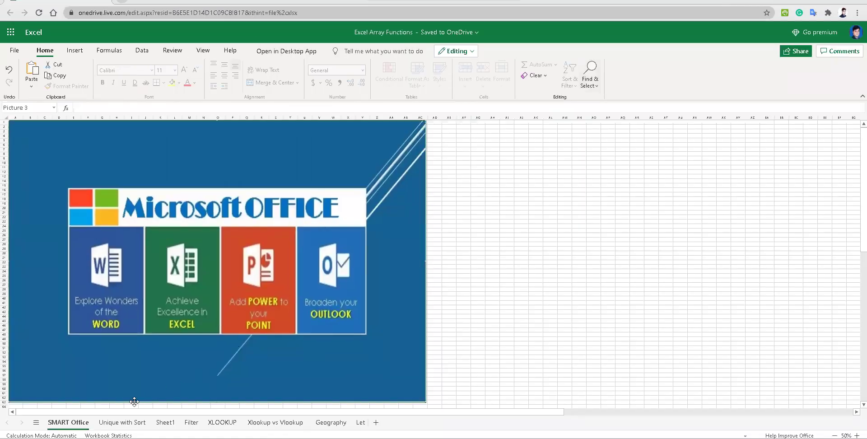
left_click(122, 422)
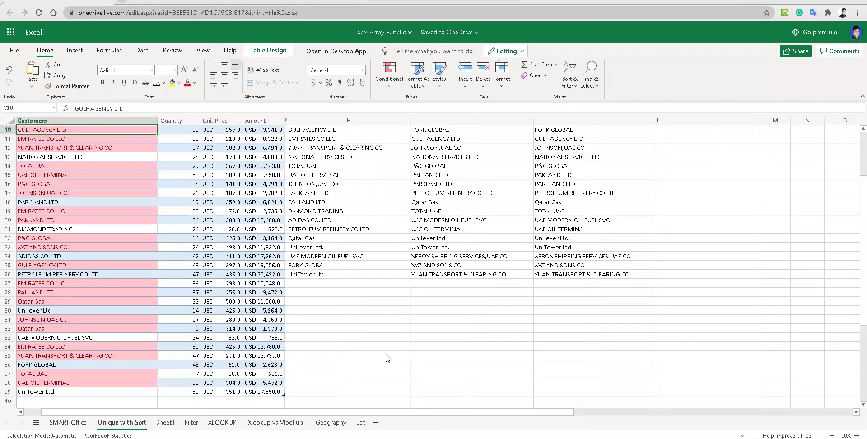
Clear the contents of H6:J26 under the Unique List, Sort and Sort Uniques headers
left_click(343, 177)
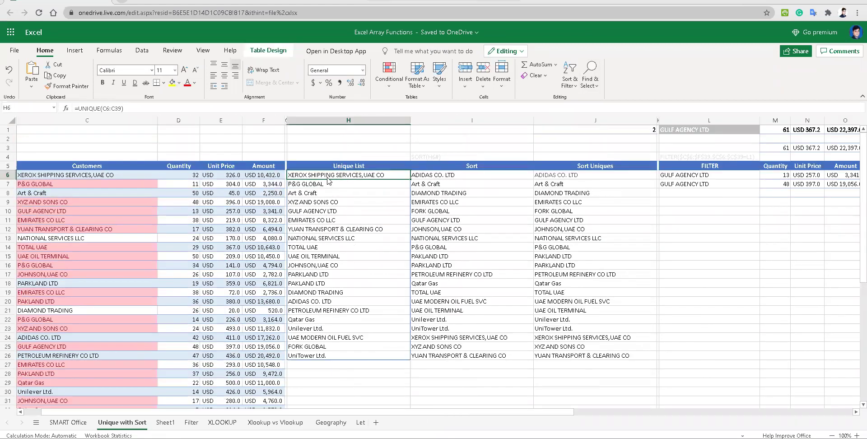
left_click_drag(329, 177, 582, 360)
key("Delete")
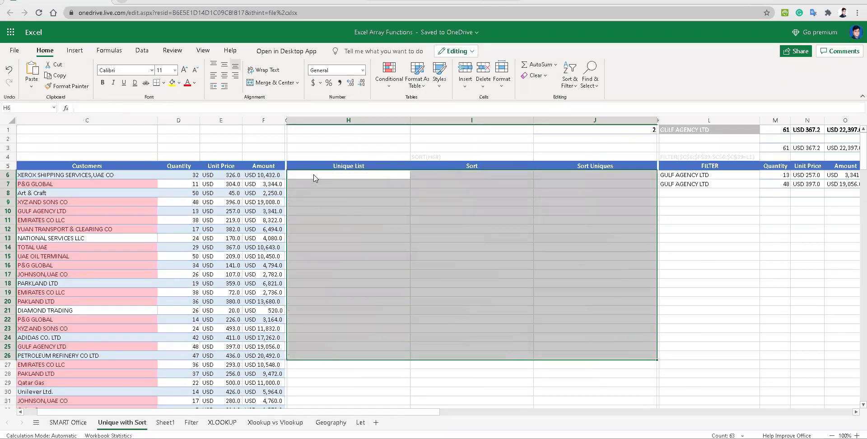
Enter =UNIQUE(C6:C39) in cell H6 to list each customer once under the Unique List header
left_click(315, 175)
type("UNIQ")
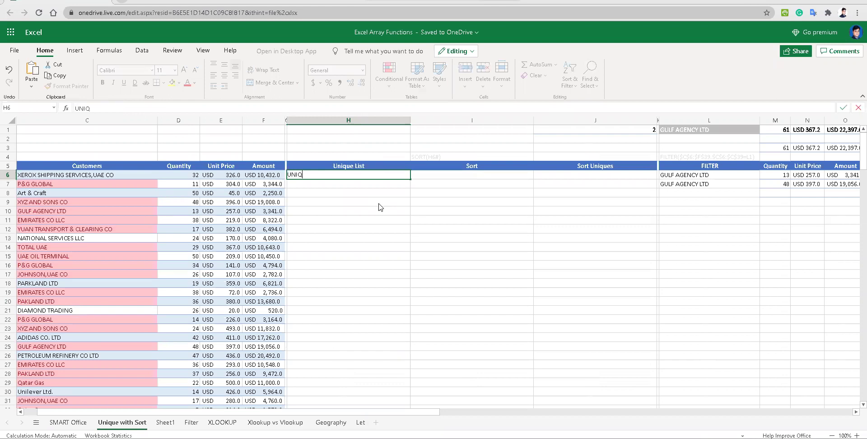
key("BackSpace")
key("BackSpace")
key("BackSpace")
type("UN")
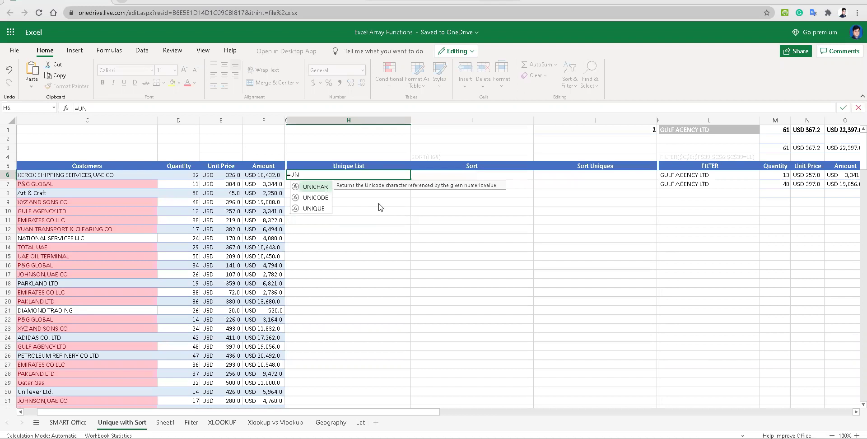
key("Down")
key("Down")
key("Up")
key("Down")
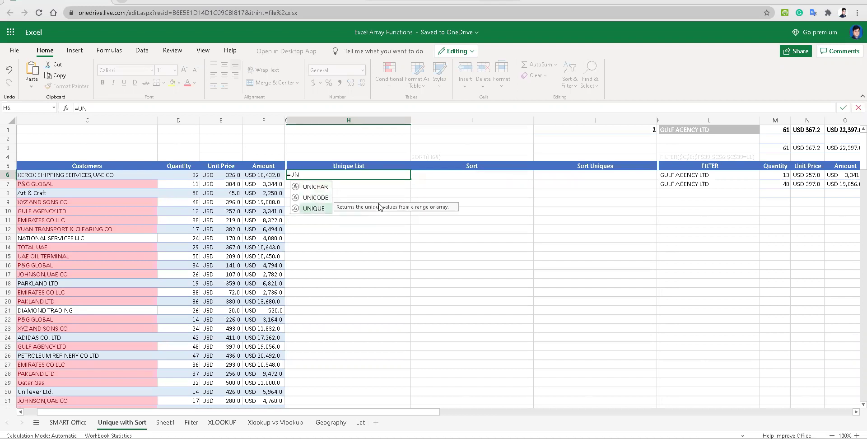
key("Tab")
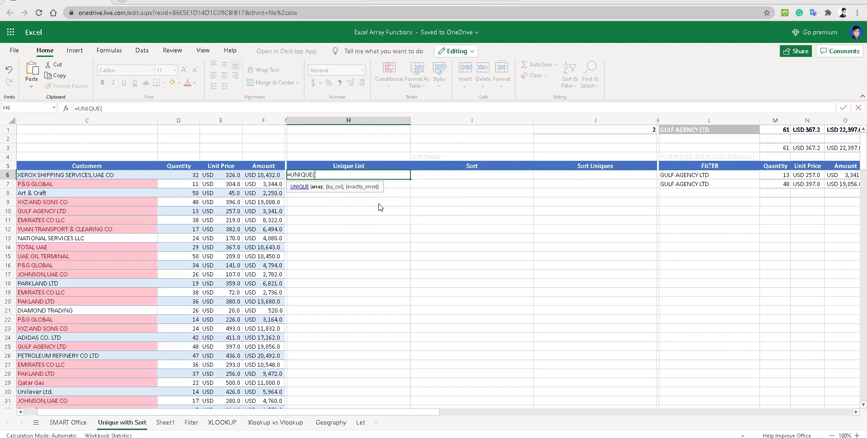
left_click(74, 177)
left_click_drag(73, 179, 92, 322)
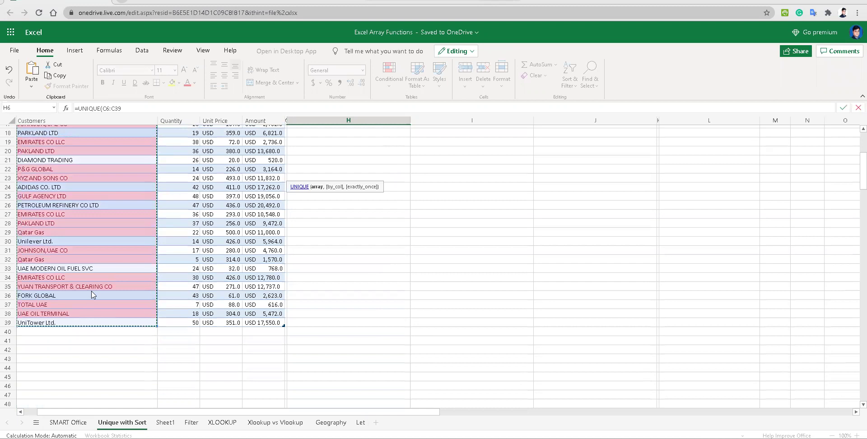
key("Return")
key("Up")
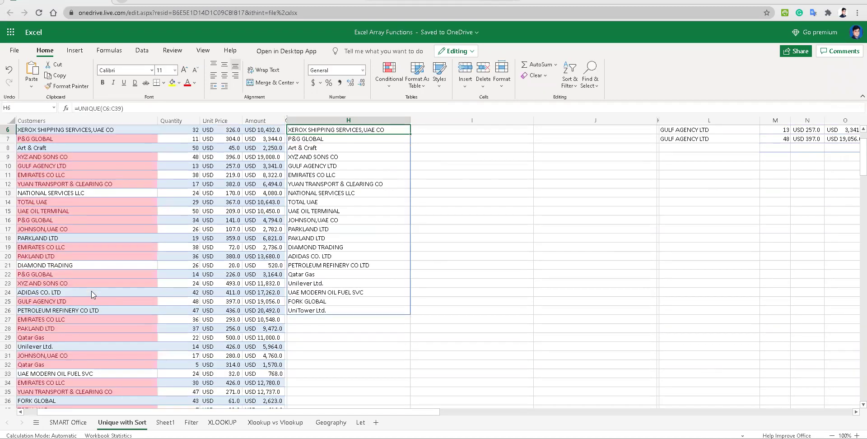
scroll(92, 294, "up", 1)
left_click_drag(97, 147, 125, 334)
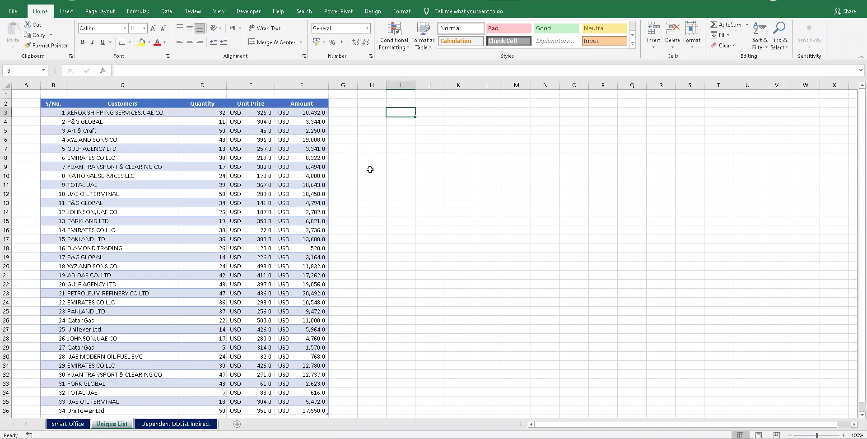
Set up a Duplicate Values conditional formatting rule for the customer names in C3:C36, with Light Red Fill
left_click(117, 112)
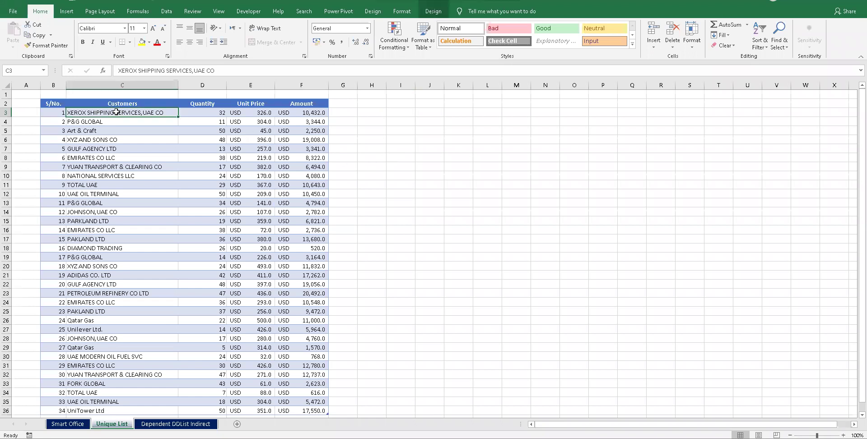
key("ctrl+shift+Down")
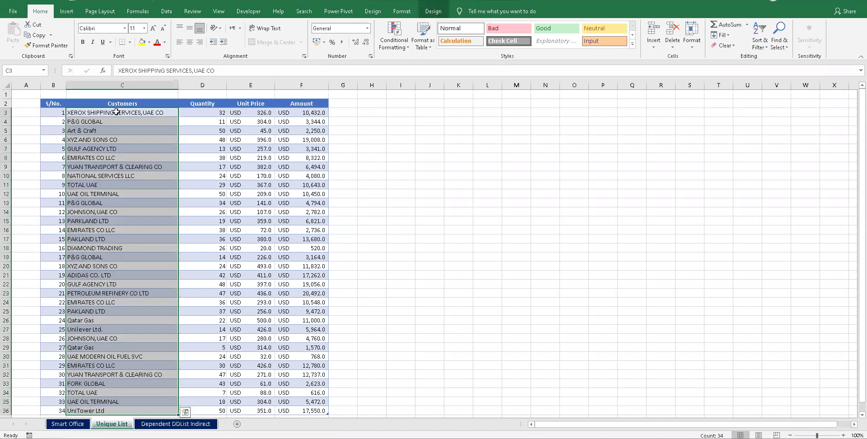
left_click(410, 49)
mouse_move(410, 66)
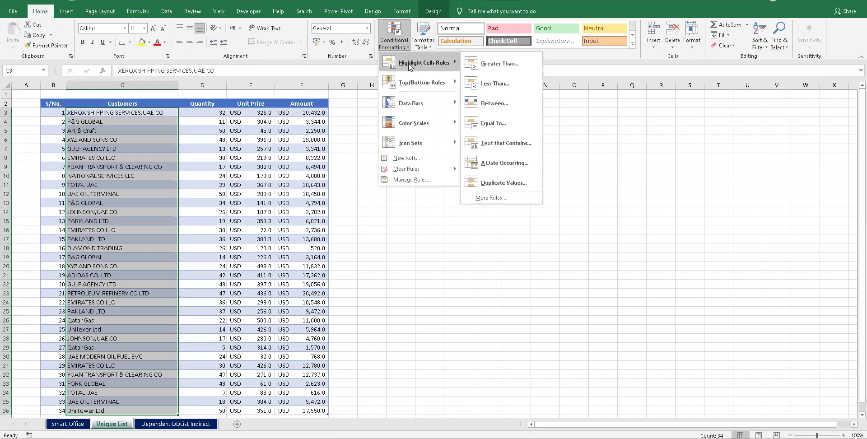
left_click(502, 182)
left_click(385, 219)
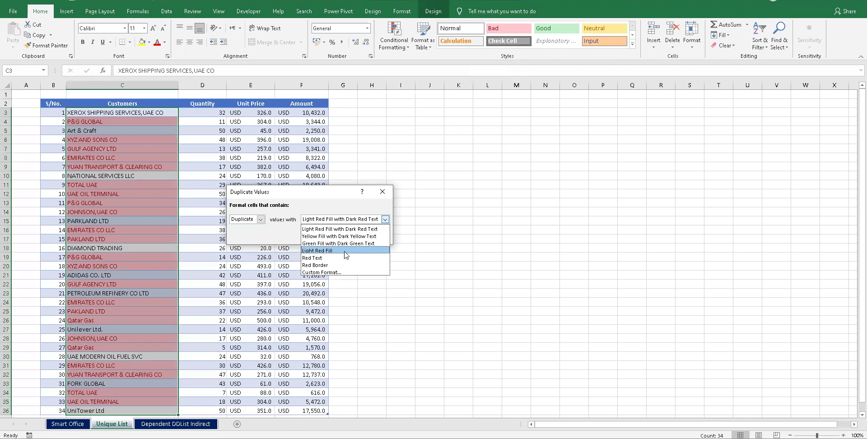
left_click(346, 251)
Change the duplicate values format to a custom yellow background fill and apply the rule
left_click(385, 219)
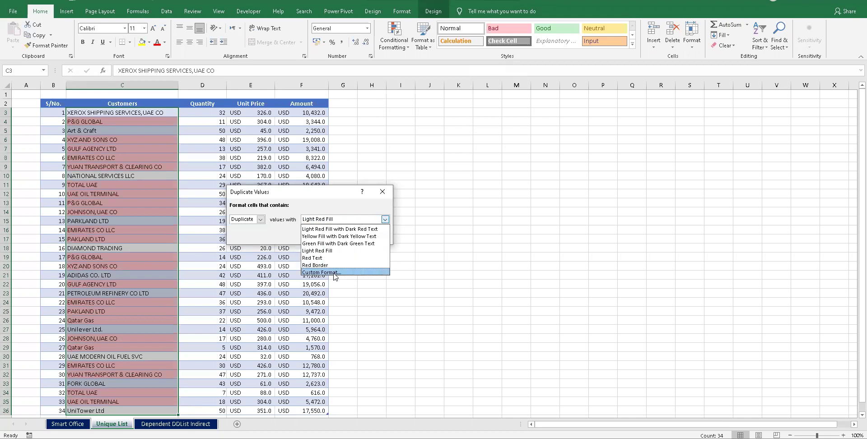
left_click(336, 273)
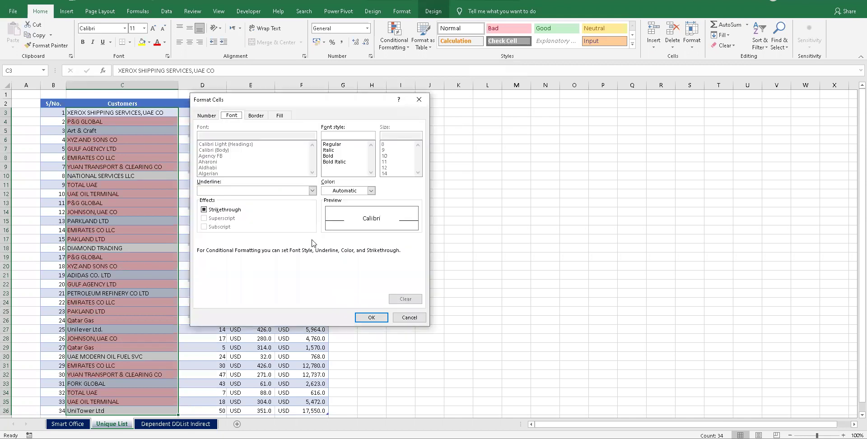
left_click(279, 116)
left_click(229, 204)
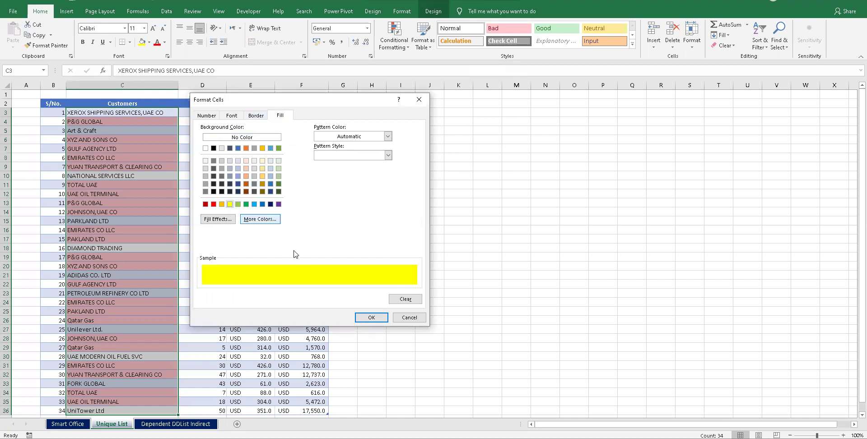
left_click(372, 317)
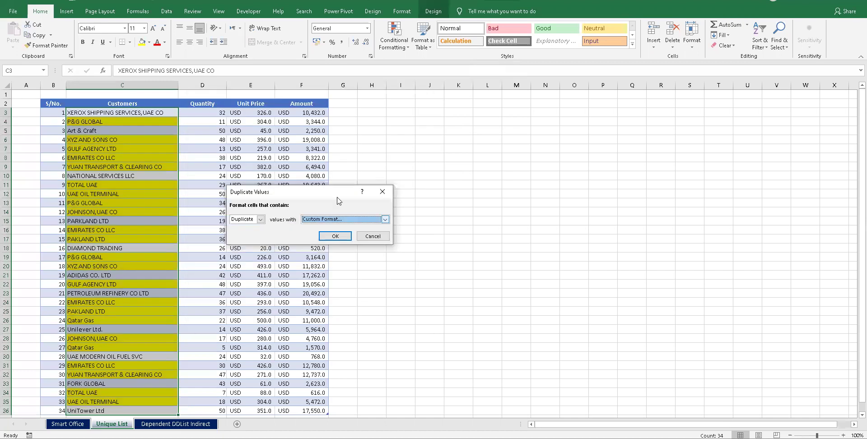
left_click(335, 239)
left_click(434, 202)
scroll(389, 206, "down", 4)
scroll(389, 205, "up", 3)
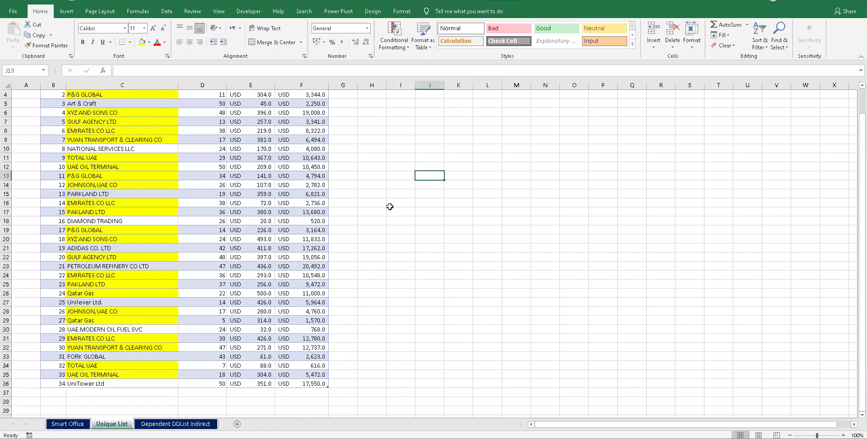
scroll(175, 178, "up", 1)
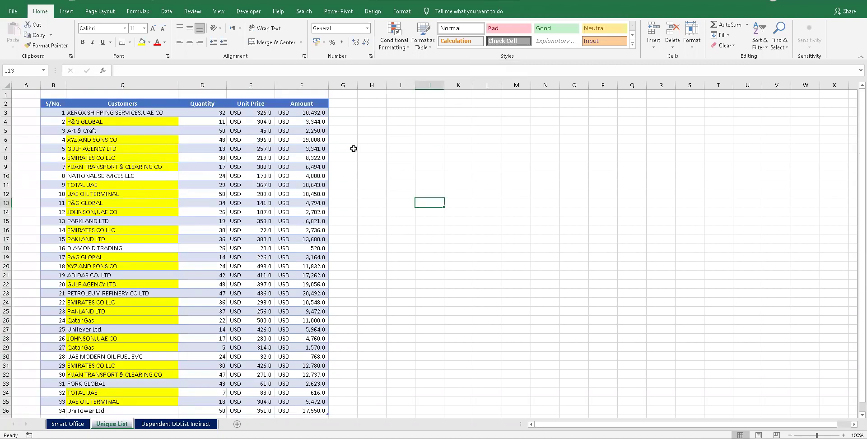
Open the Advanced Filter for the Customers column including its header, C2:C36
left_click(370, 123)
left_click(377, 113)
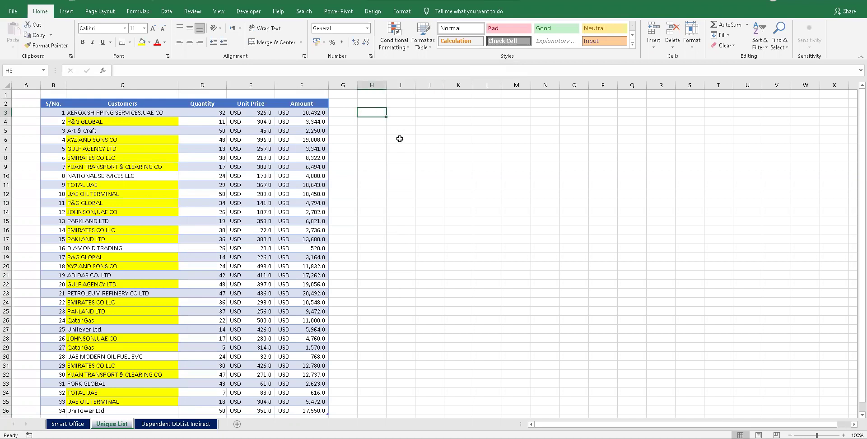
left_click_drag(125, 104, 132, 355)
left_click(166, 12)
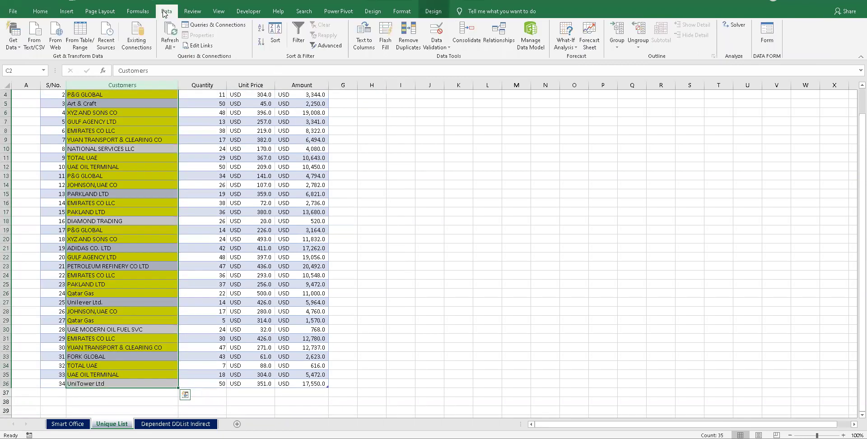
left_click(328, 46)
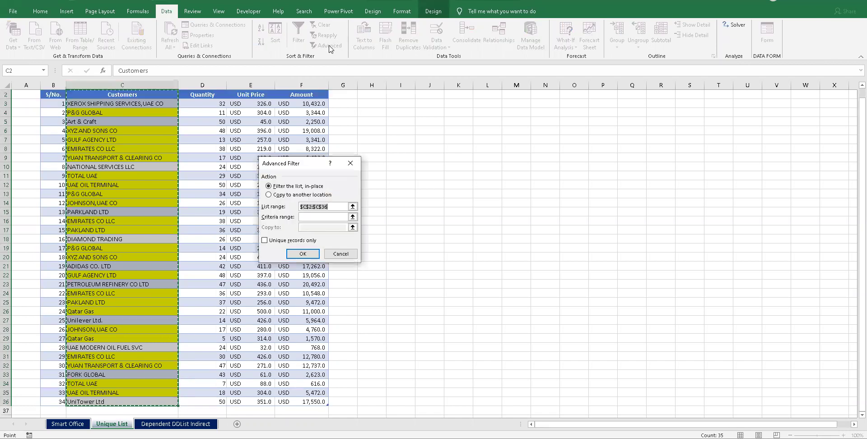
Set the Advanced Filter's list range to the entire Customers column of the table, including its header
left_click(353, 207)
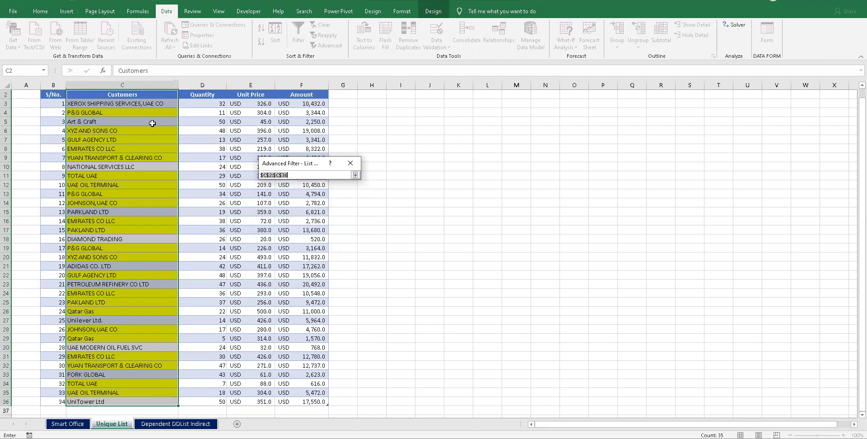
left_click(123, 96)
key("ctrl+shift+Down")
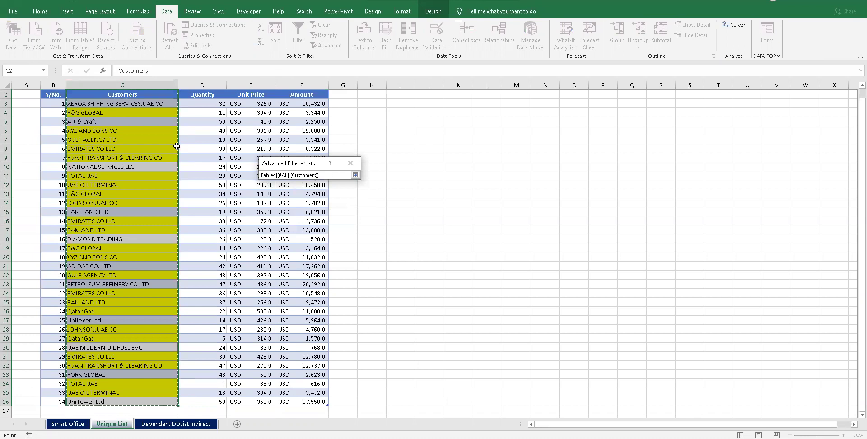
left_click(355, 175)
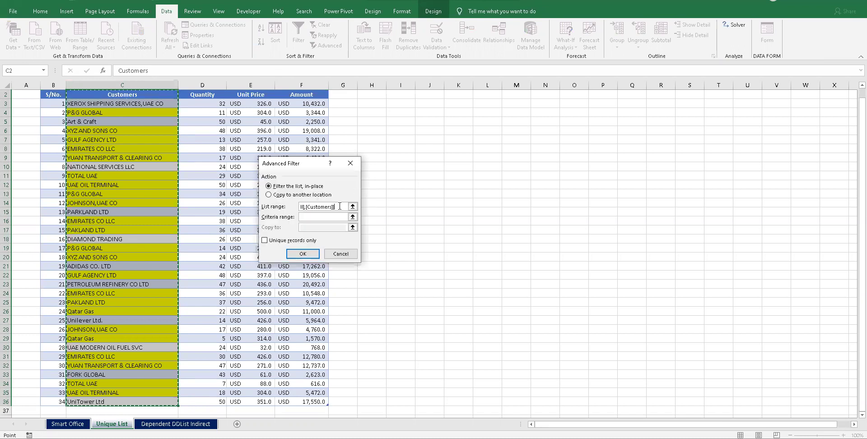
Copy only the unique customer records to another location, starting at cell I2
left_click(274, 243)
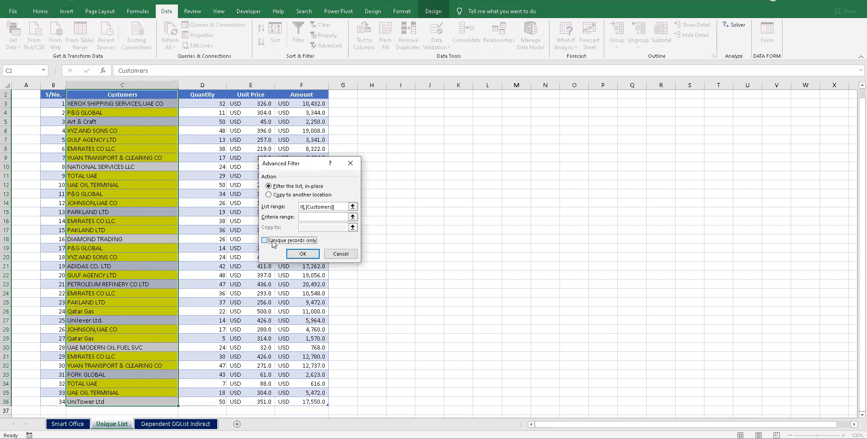
left_click(280, 195)
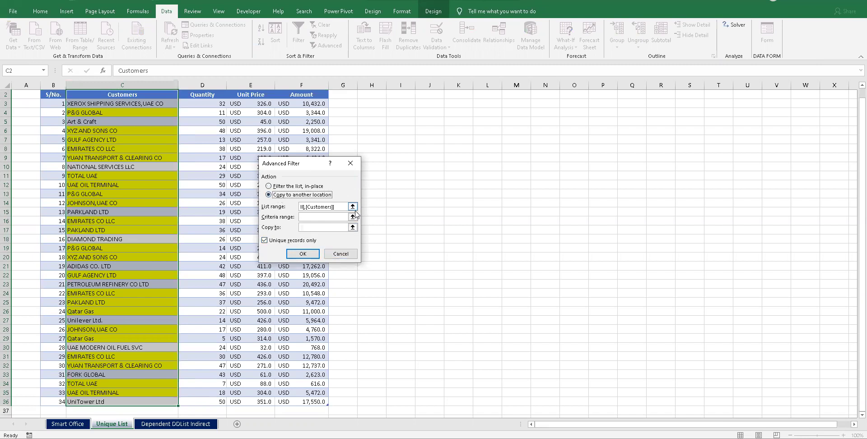
left_click(353, 227)
left_click(399, 94)
left_click(355, 176)
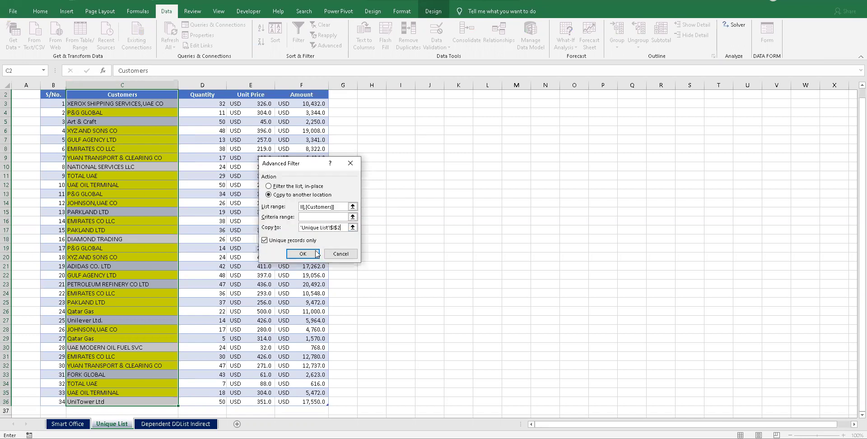
left_click(301, 255)
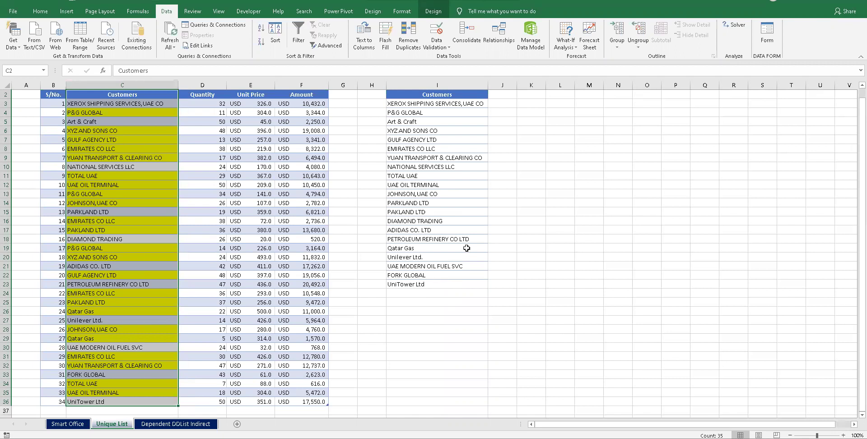
scroll(466, 248, "up", 1)
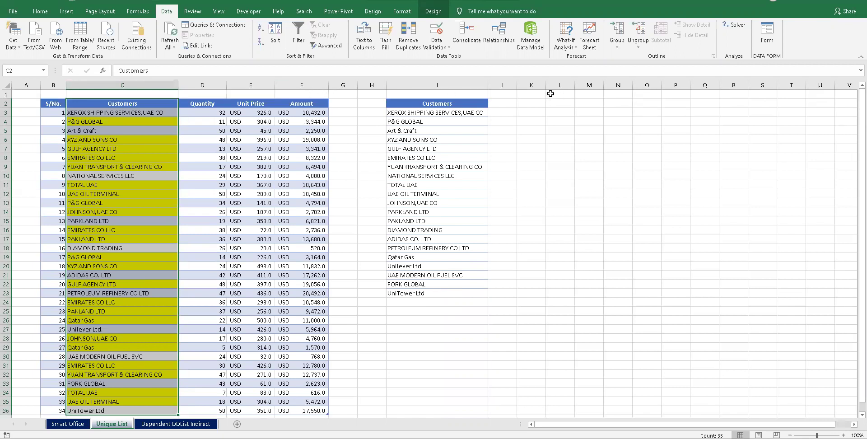
Sum the table's Amount column in cell L1 with =SUM(Table4[Amount])
left_click(505, 113)
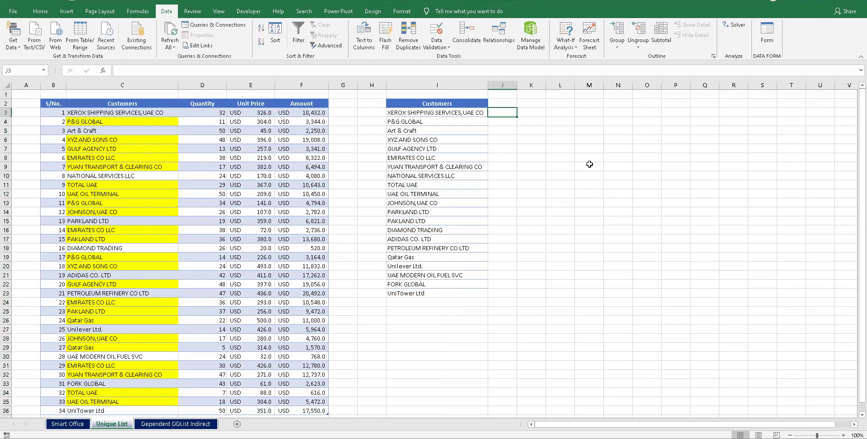
left_click(548, 93)
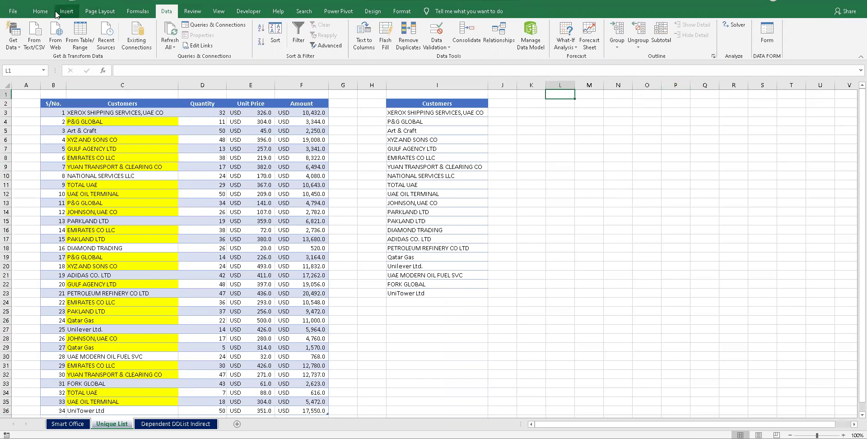
left_click(40, 11)
left_click(725, 25)
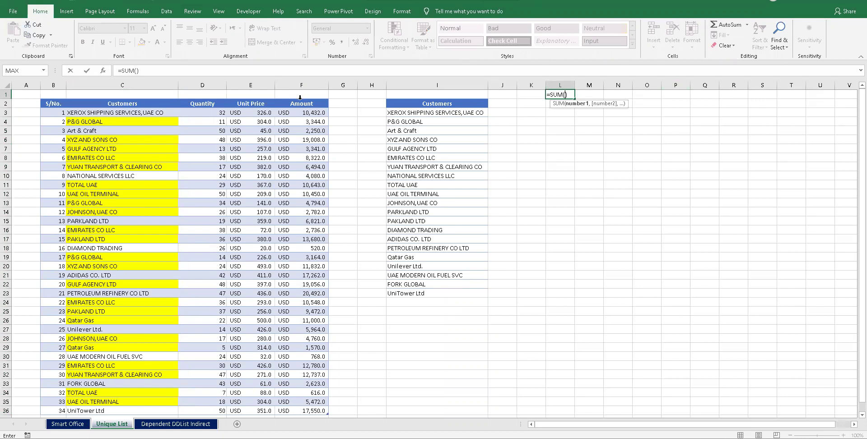
left_click(300, 97)
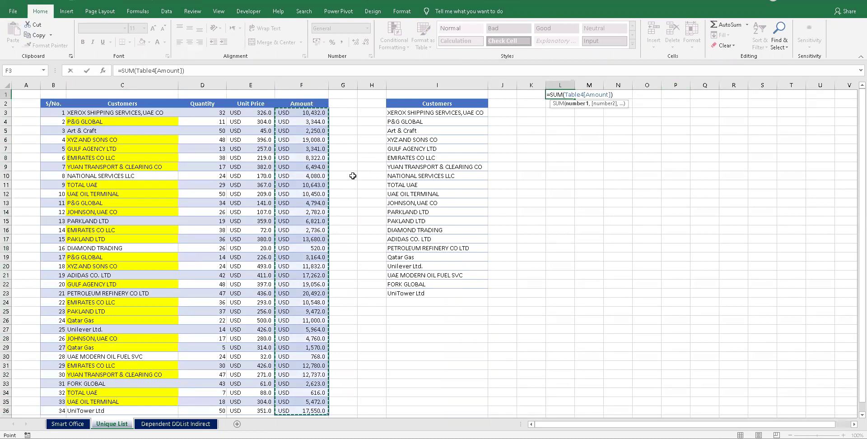
key("Return")
key("Up")
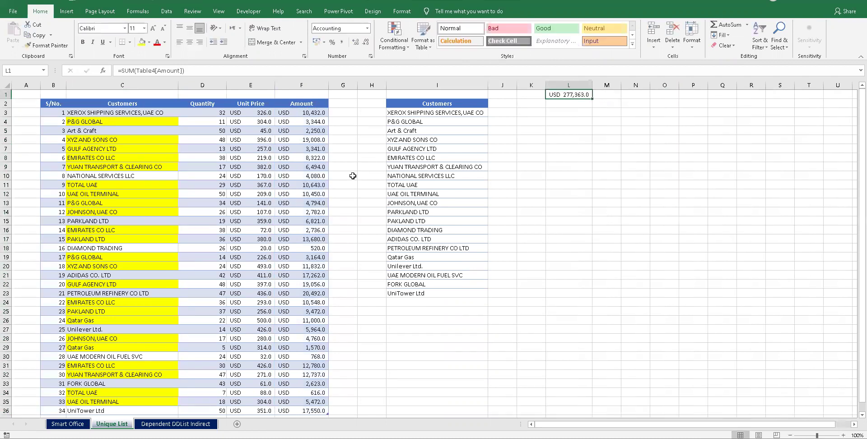
Append a new row to the end of the table and enter 35 as its S/No
scroll(318, 284, "down", 5)
left_click(314, 274)
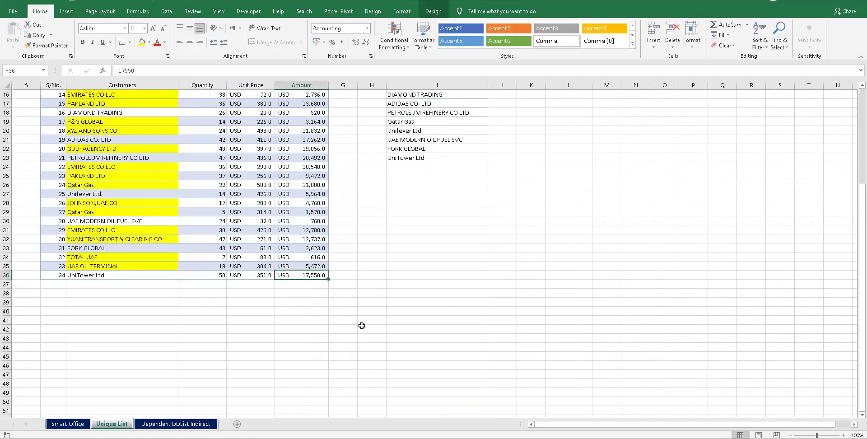
key("Tab")
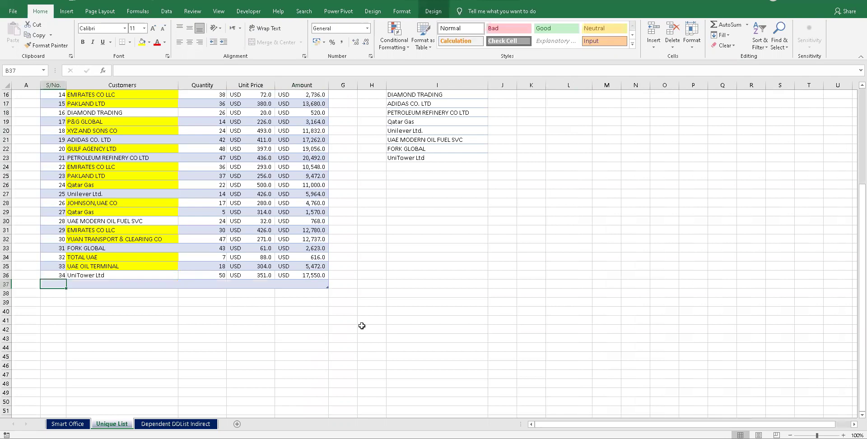
key("Left")
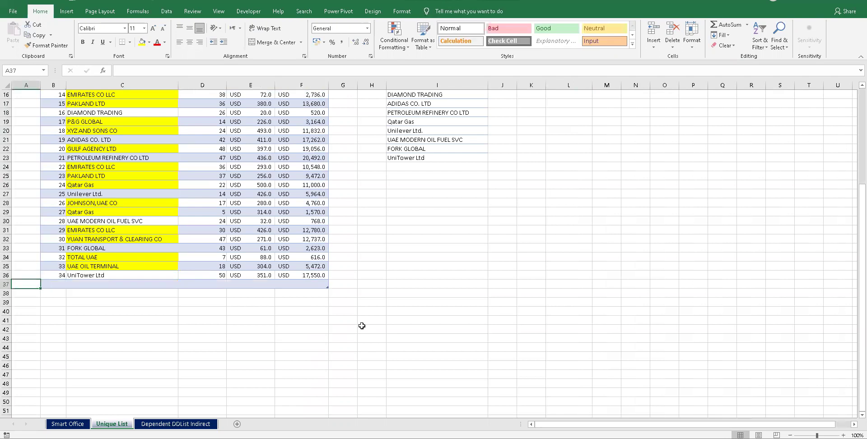
left_click(311, 272)
key("Tab")
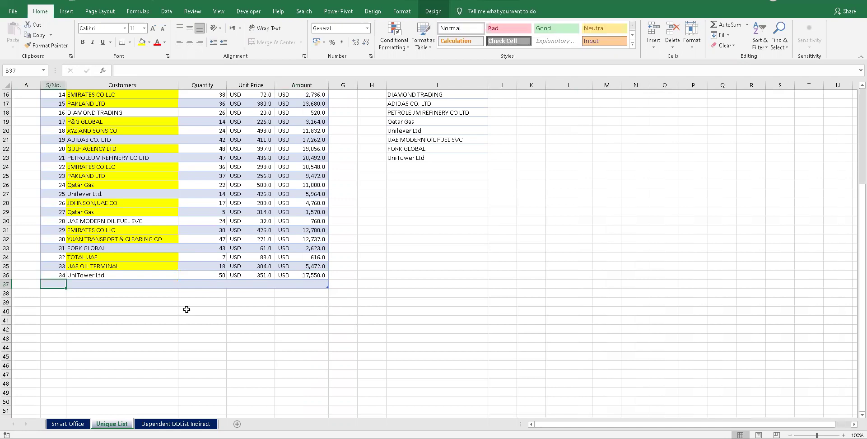
type("35")
key("Tab")
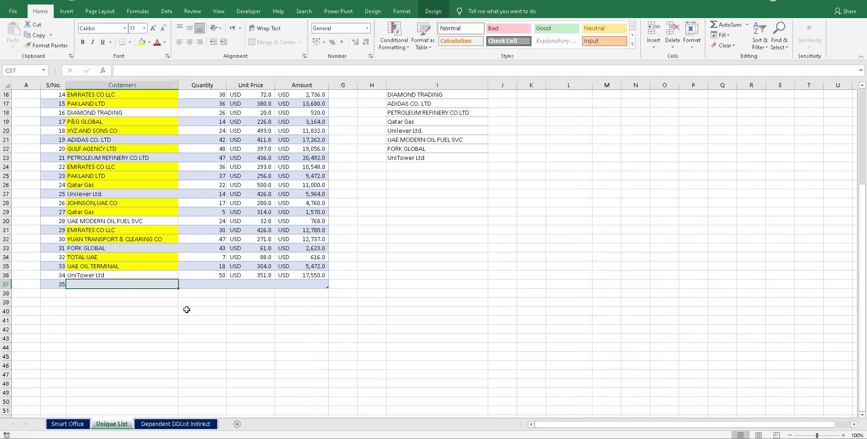
Fill in row 37 with the customer Rest, quantity 20 and unit price 40
type("rES")
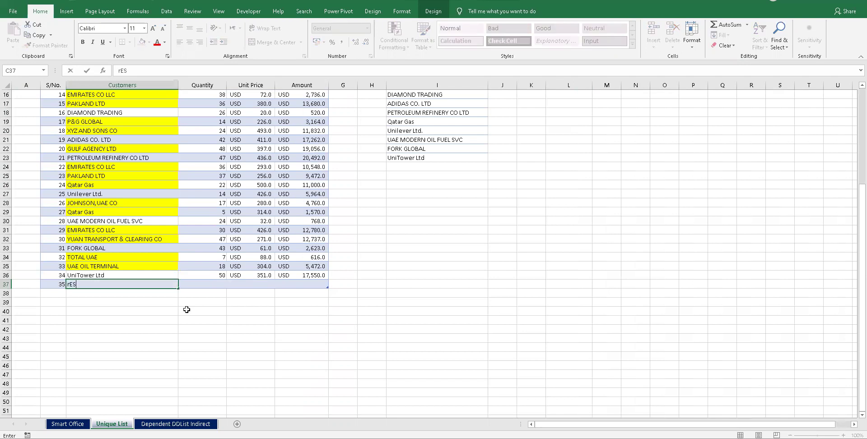
type("T")
key("Tab")
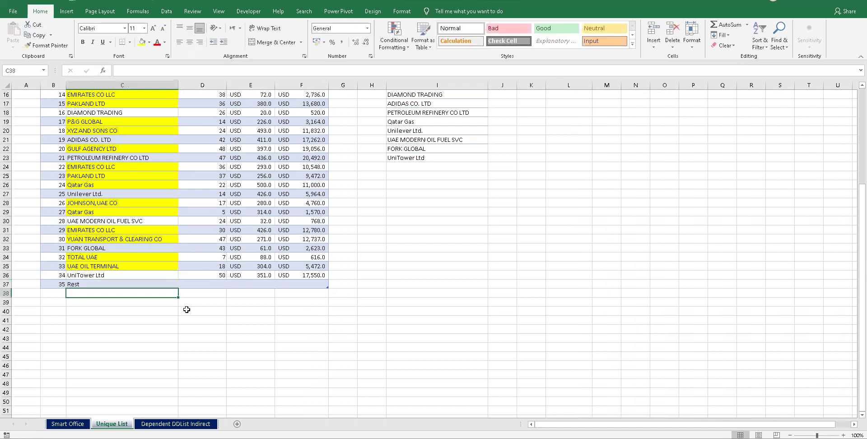
type("20")
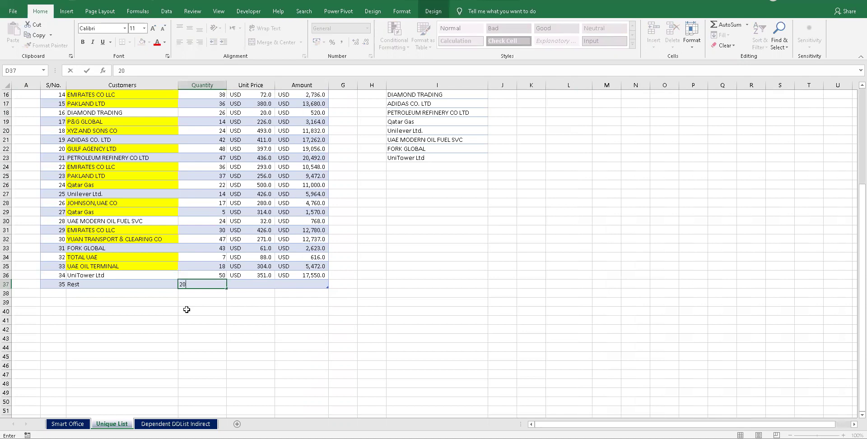
key("Tab")
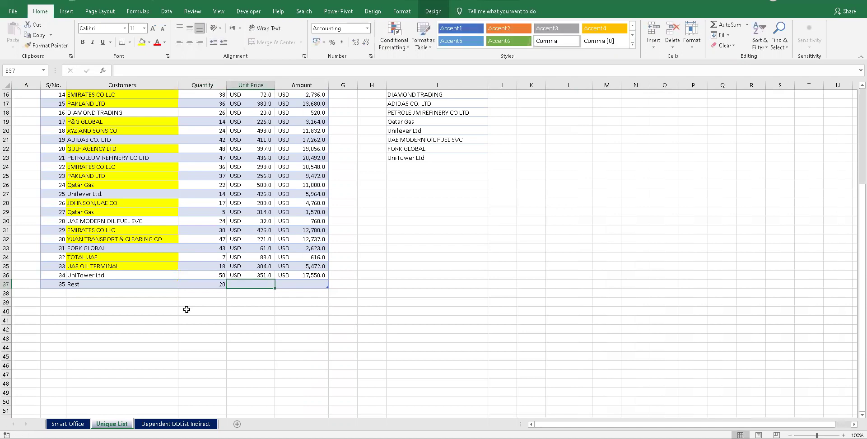
type("40")
key("Tab")
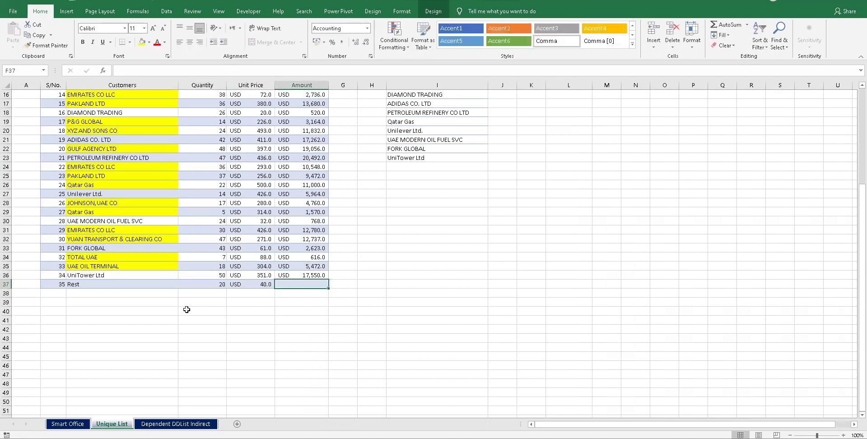
type("=")
key("Left")
key("Left")
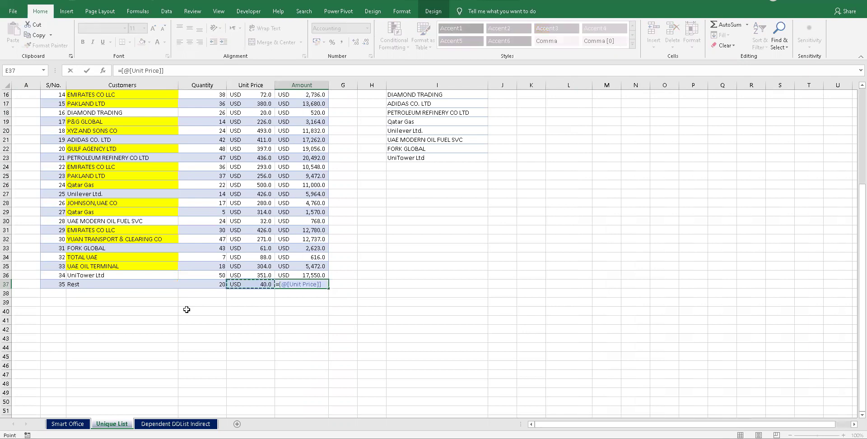
type("*")
key("Left")
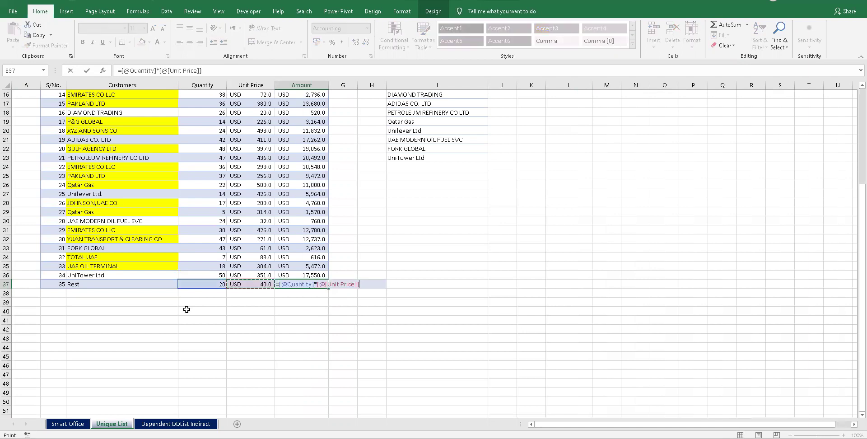
key("ctrl+Return")
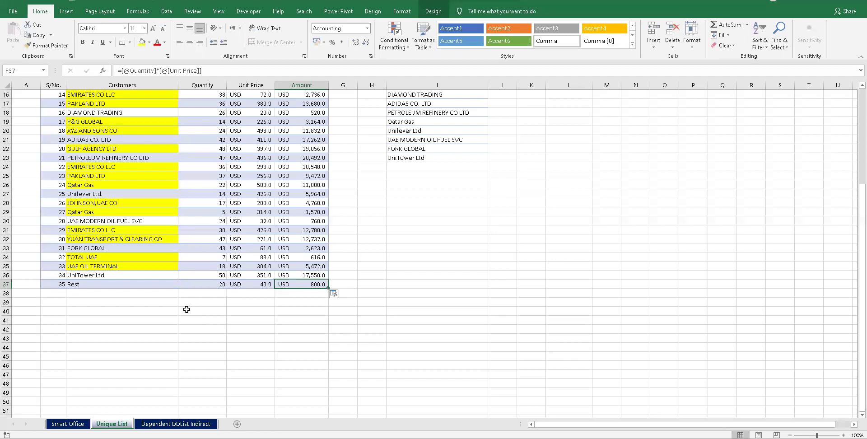
Check whether the extracted customer list in column I and the Amount total in L1 take in the new row 37
scroll(282, 266, "up", 5)
scroll(281, 262, "down", 3)
left_click(88, 339)
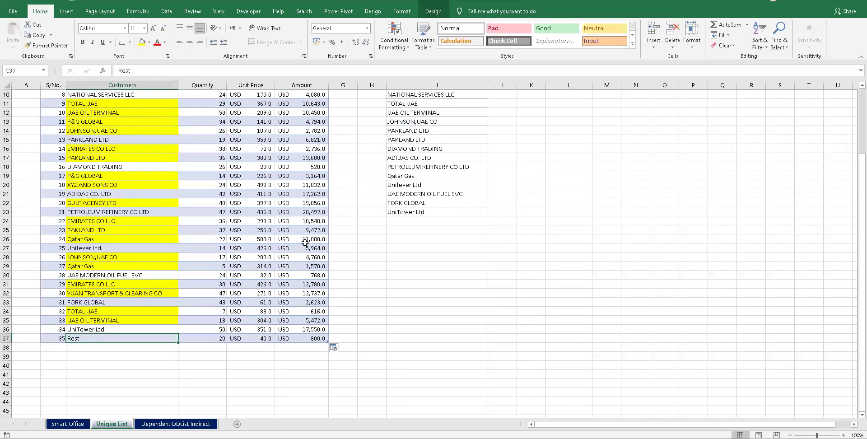
scroll(408, 208, "up", 3)
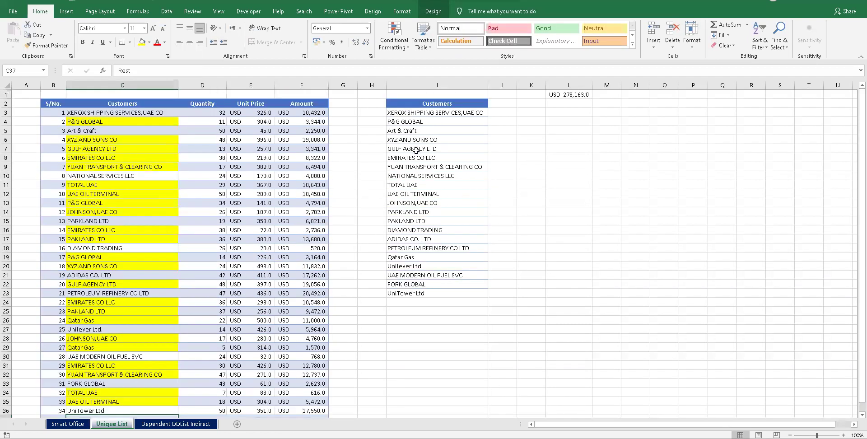
left_click(419, 112)
left_click_drag(420, 149, 419, 293)
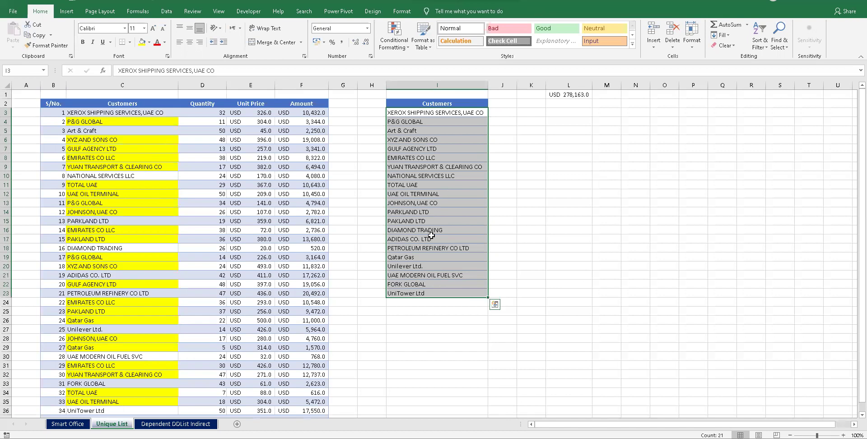
scroll(362, 242, "down", 3)
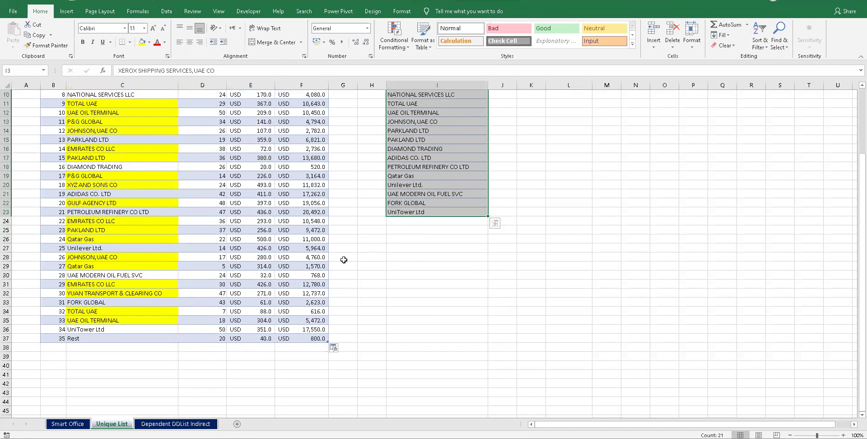
left_click(296, 339)
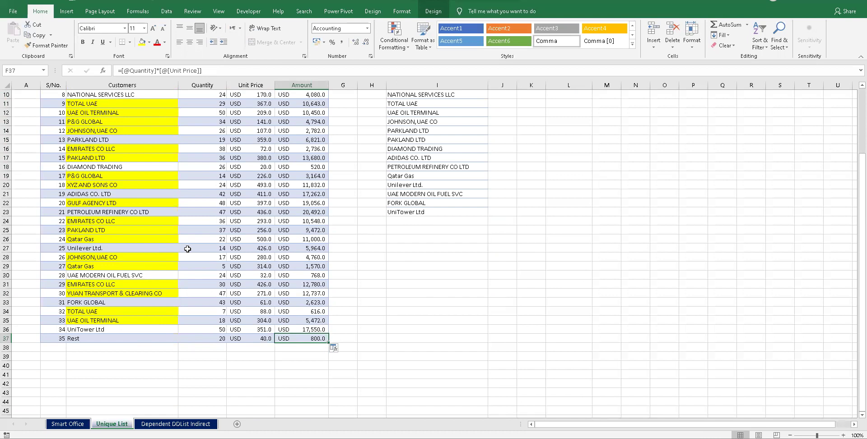
scroll(478, 379, "up", 3)
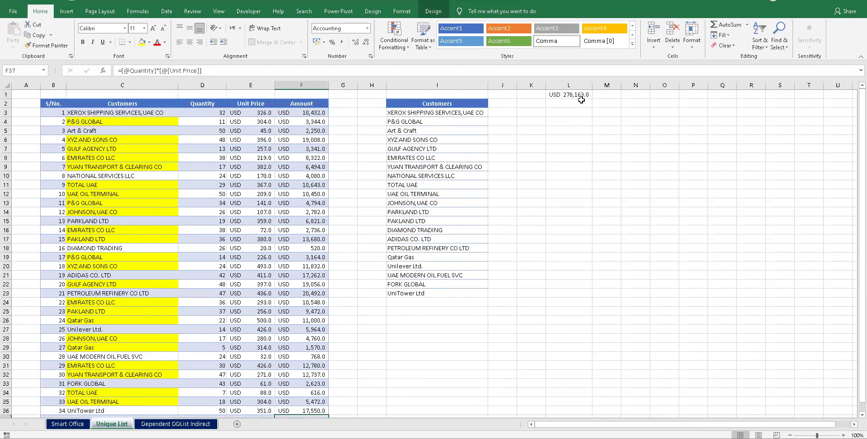
left_click(579, 96)
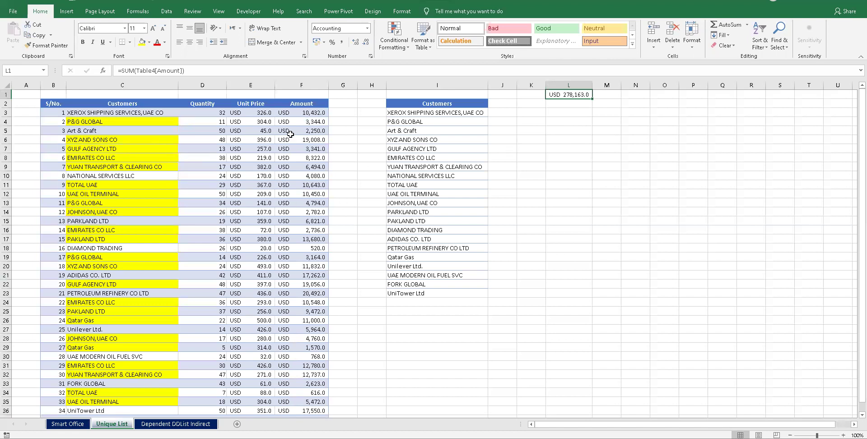
left_click_drag(300, 113, 300, 393)
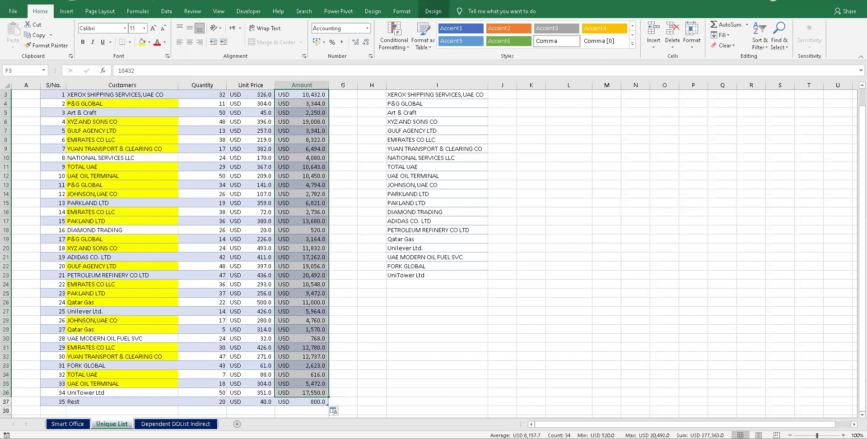
left_click(312, 402)
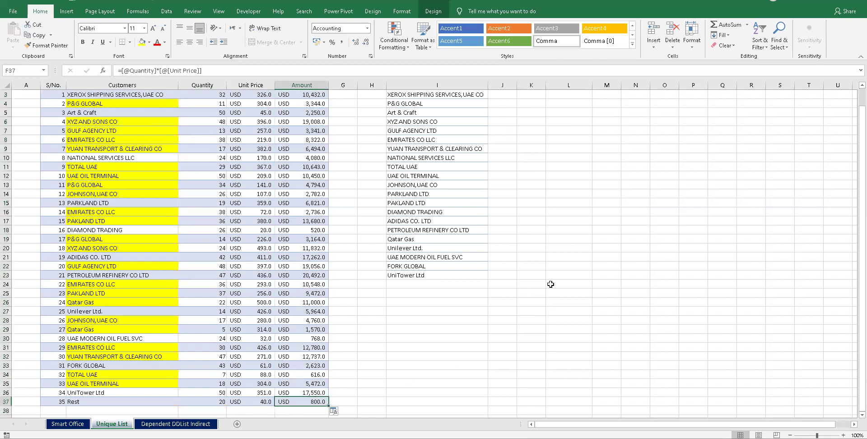
Set the amount in F3 to 15000 and check whether the Amount total in L1 takes in the change
scroll(550, 284, "up", 1)
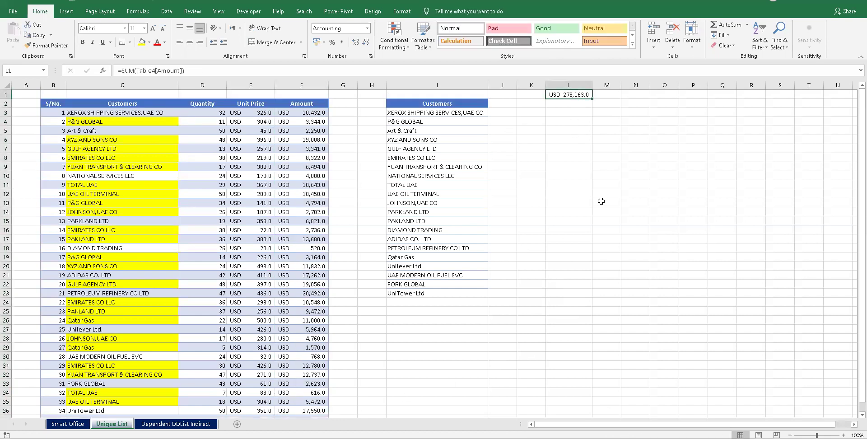
scroll(451, 292, "down", 3)
scroll(510, 285, "up", 3)
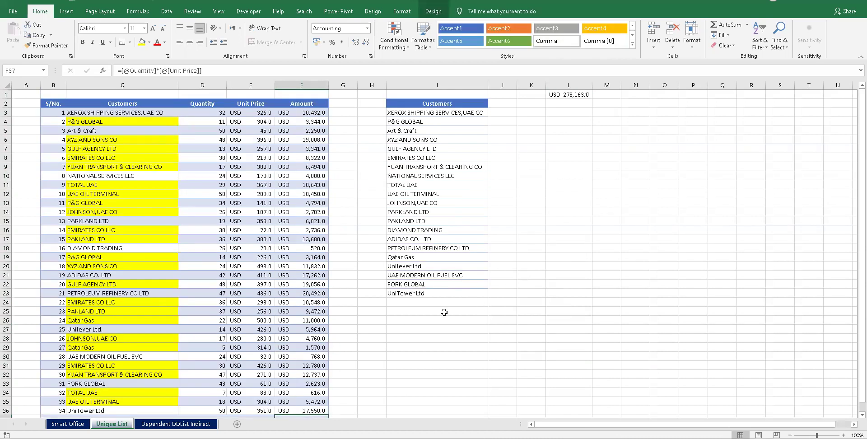
left_click(309, 114)
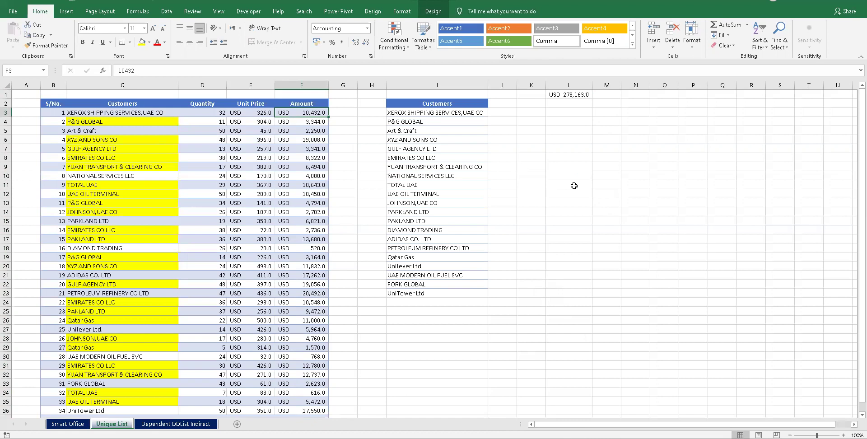
type("15000")
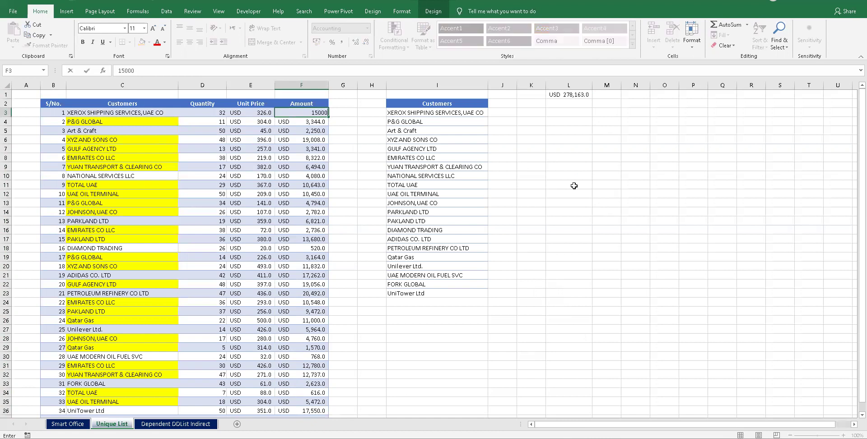
key("ctrl+Return")
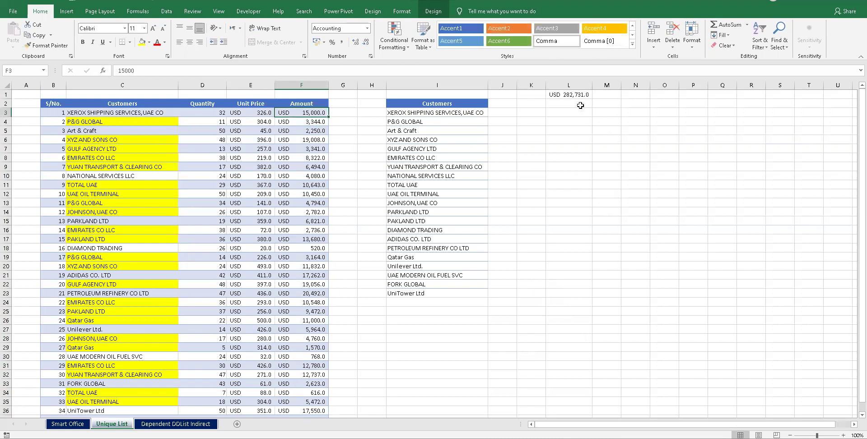
left_click(570, 96)
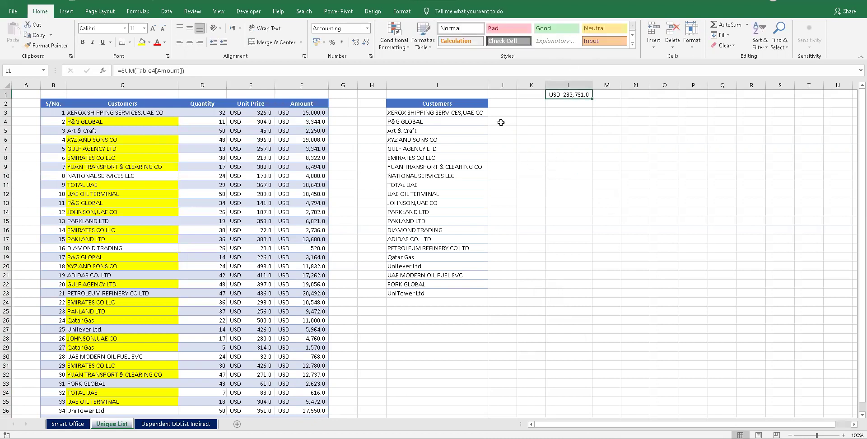
Widen column J slightly and start a SUMIFS formula in J3 with Table4[Amount] as the sum range
left_click(499, 115)
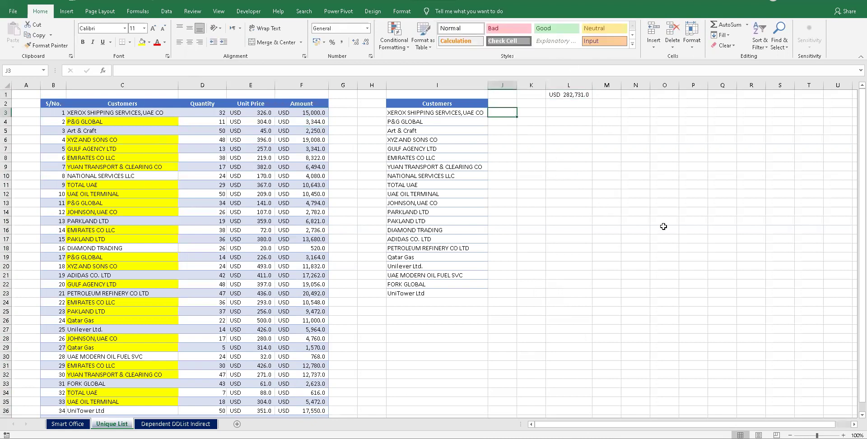
left_click_drag(518, 85, 526, 85)
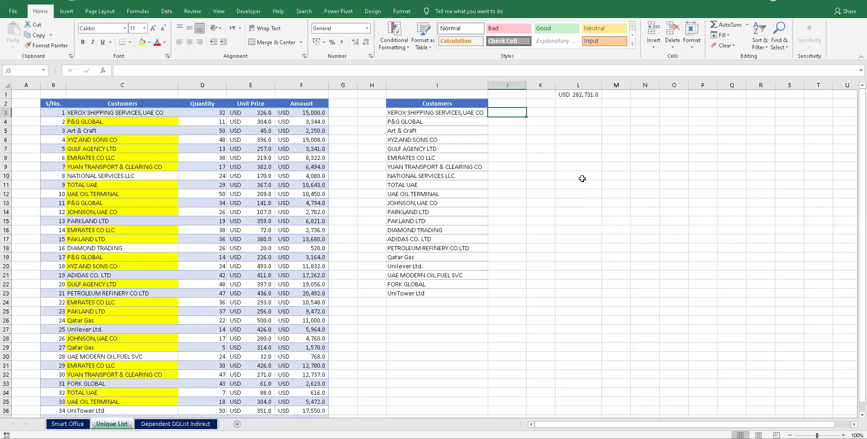
scroll(582, 179, "up", 3)
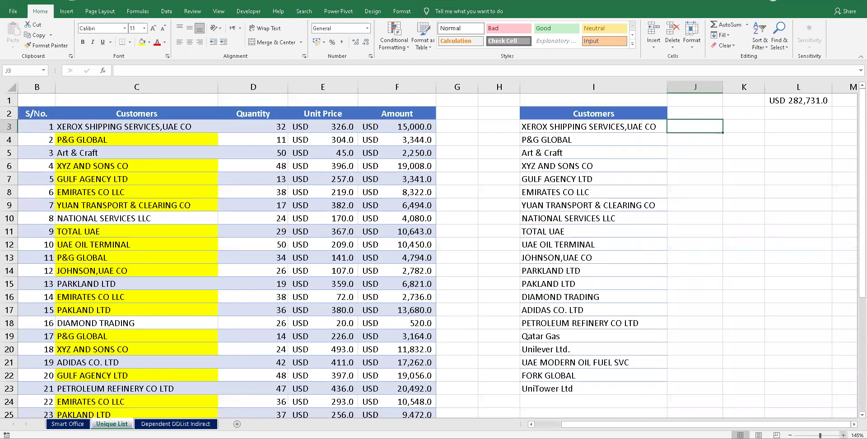
scroll(624, 299, "right", 2)
type("=sumifs")
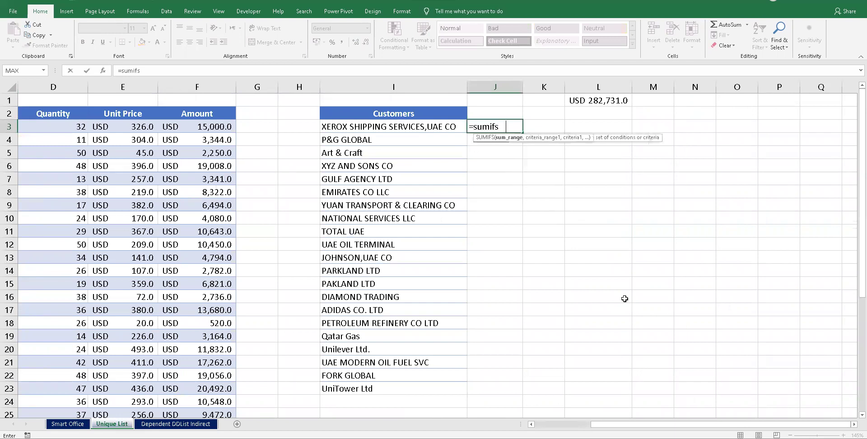
key("Tab")
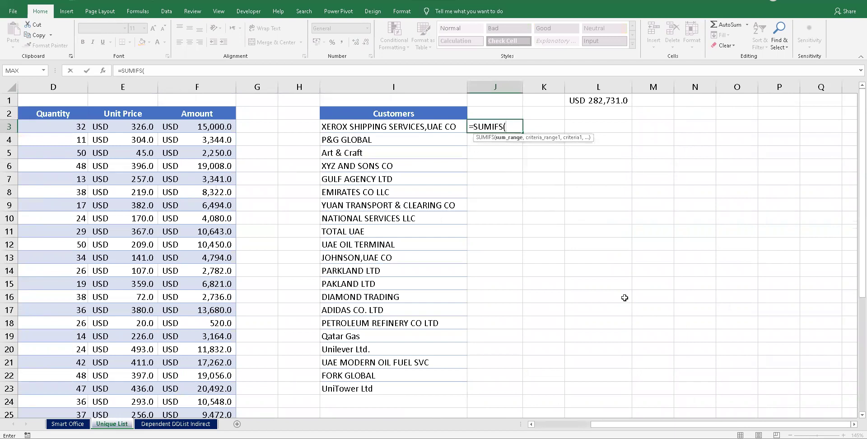
left_click(202, 105)
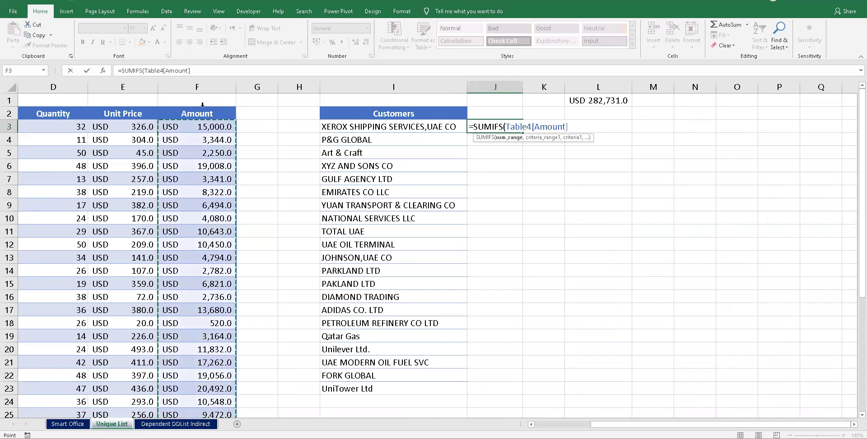
type(",")
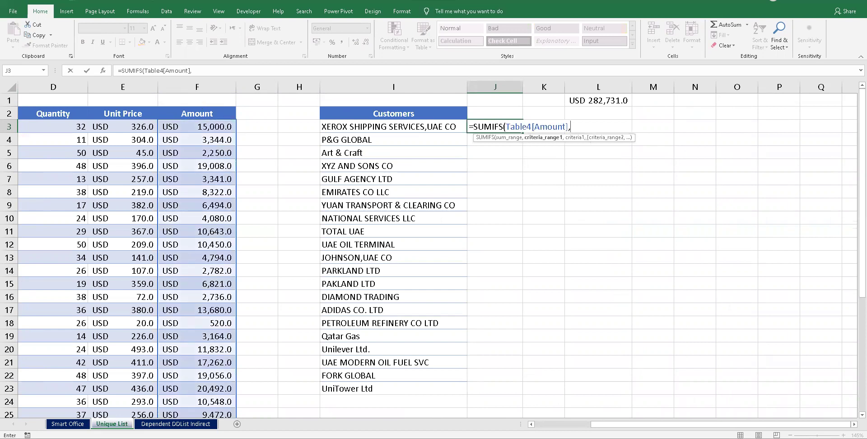
Complete the SUMIFS formula in J3 with Table4[Customers] as the criteria range and $I3 as the criterion
scroll(184, 122, "left", 3)
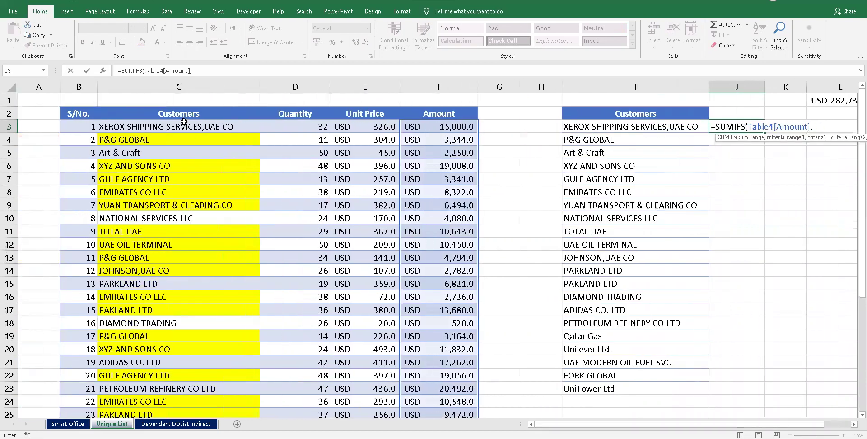
left_click(187, 104)
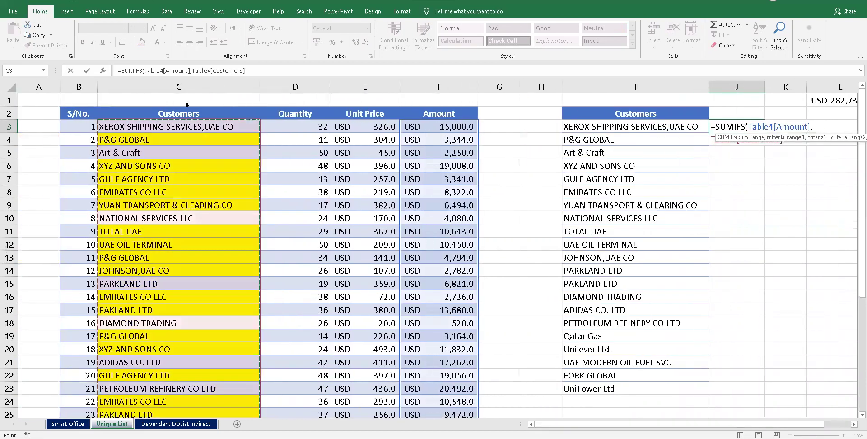
type(",")
left_click(610, 127)
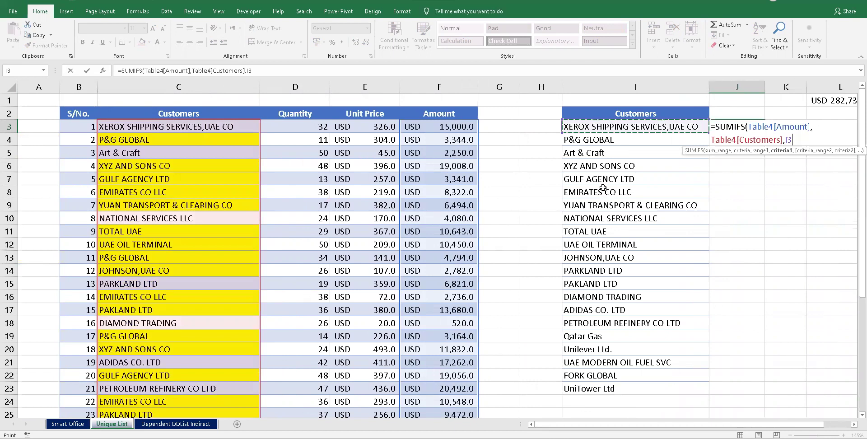
key("F4")
key("F4")
key("F4")
key("Return")
key("Up")
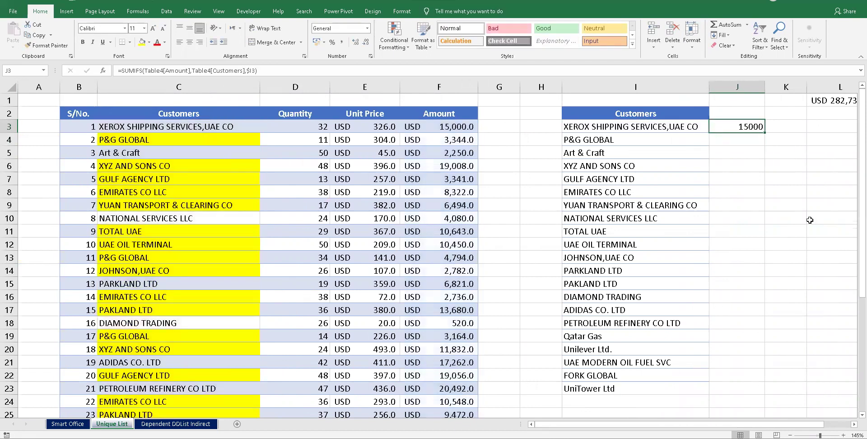
Fill the SUMIFS formula down the customer list to J23 and total the amounts in J24 with =SUM(J3:J23)
double_click(766, 132)
left_click(740, 401)
key("alt+equal")
key("Return")
key("Up")
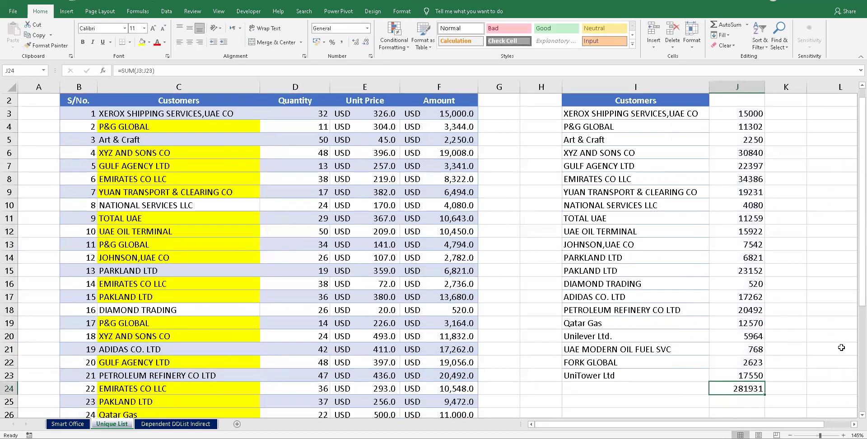
Subtract the J24 total from the L1 total in J25 and compare the difference with the newly added row 37
scroll(841, 348, "up", 1)
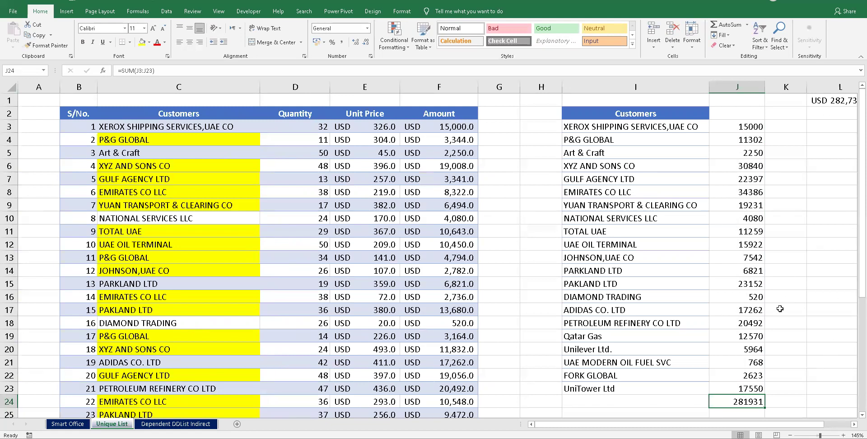
scroll(686, 332, "down", 3)
scroll(680, 332, "down", 3)
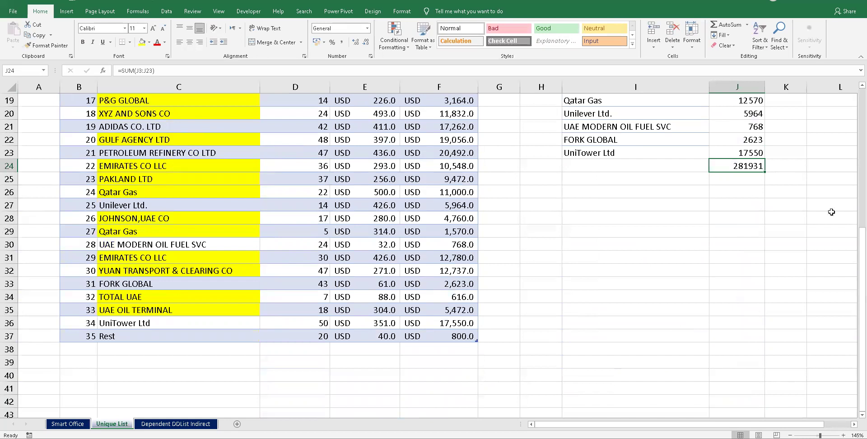
scroll(788, 214, "up", 6)
left_click(745, 413)
type("=")
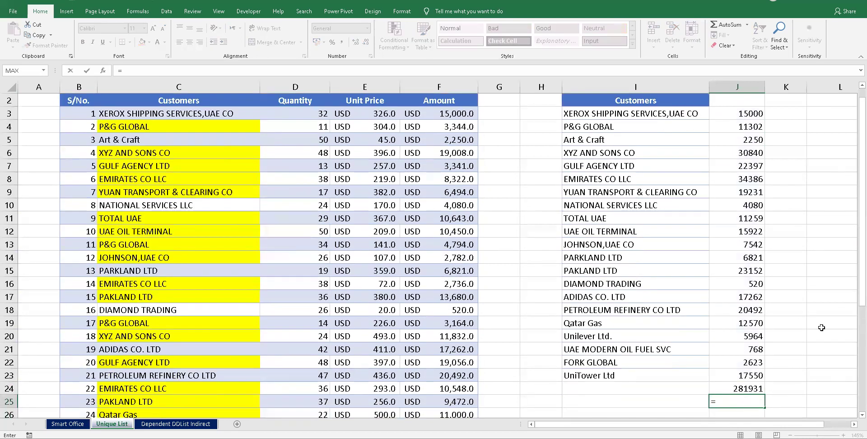
scroll(819, 325, "up", 1)
left_click(829, 103)
type("-")
key("Up")
key("Return")
scroll(712, 223, "down", 7)
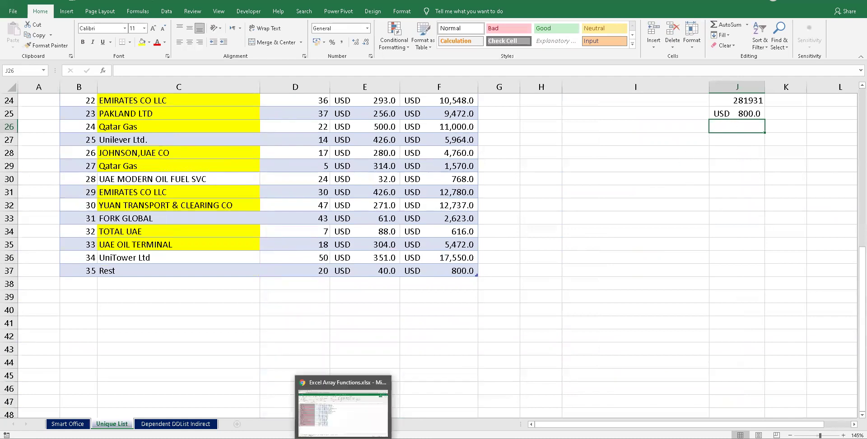
Switch to the Excel Array Functions workbook in Excel for the web and clear the Unique List in H6:H26
left_click(344, 438)
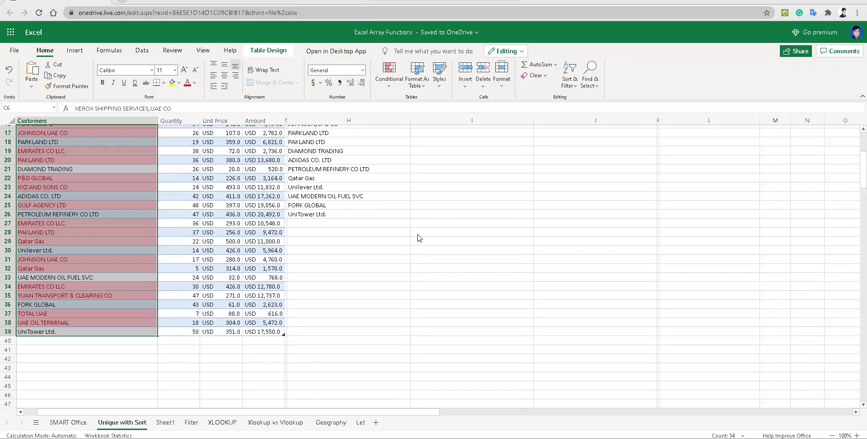
scroll(418, 238, "up", 5)
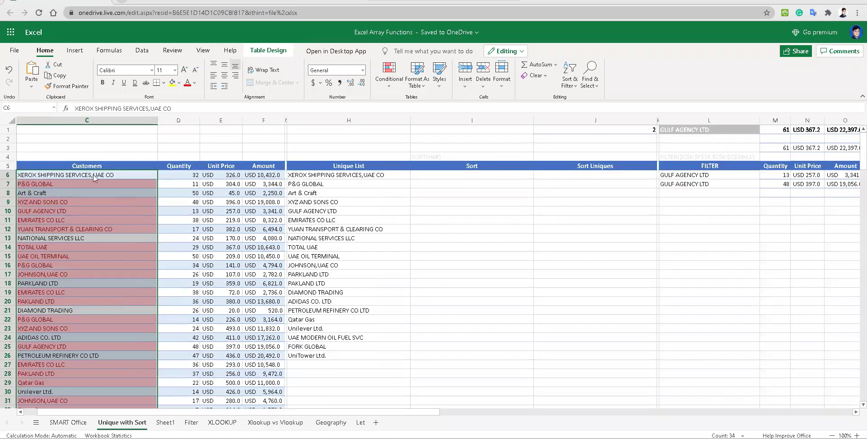
left_click(314, 175)
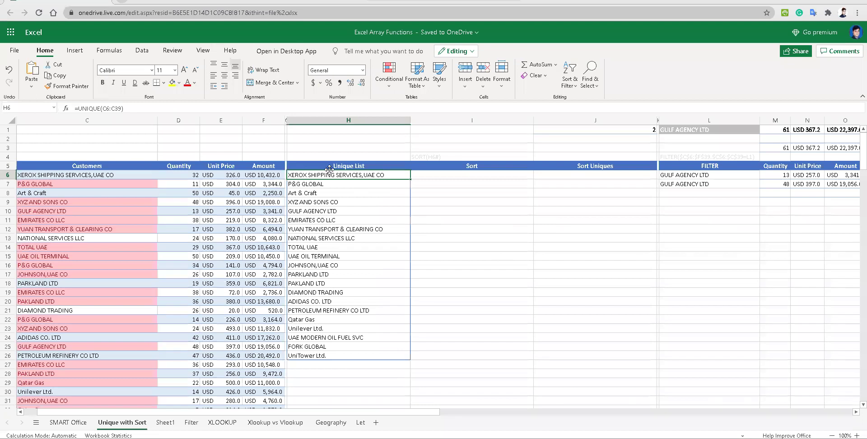
left_click_drag(331, 175, 329, 358)
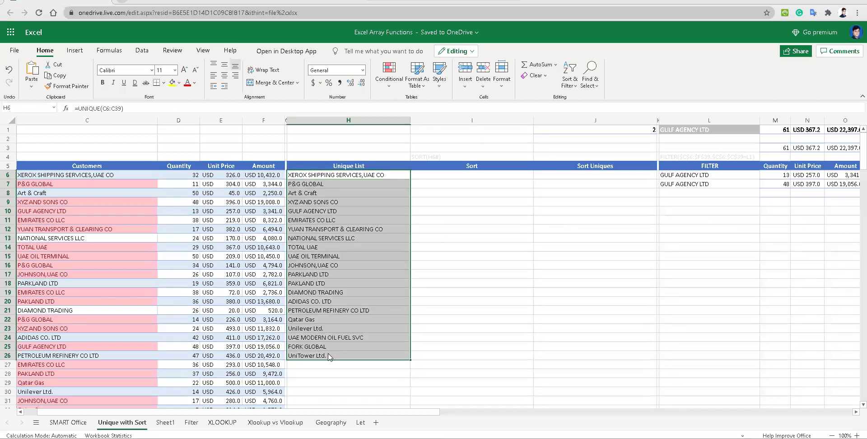
key("Delete")
Extract the unique customers in H6 with the formula =UNIQUE(C6:C39)
scroll(356, 216, "up", 3)
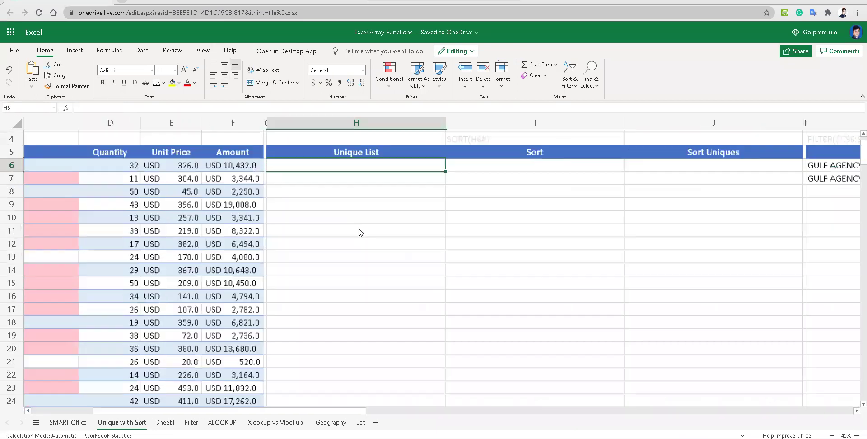
left_click_drag(358, 412, 282, 416)
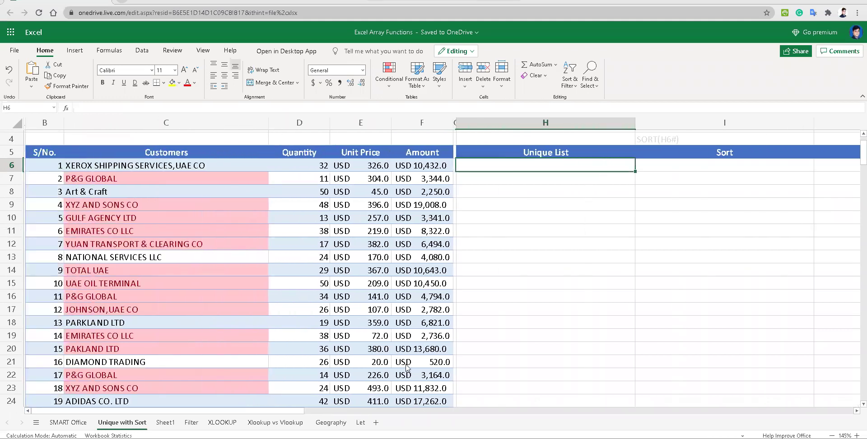
type("=uni")
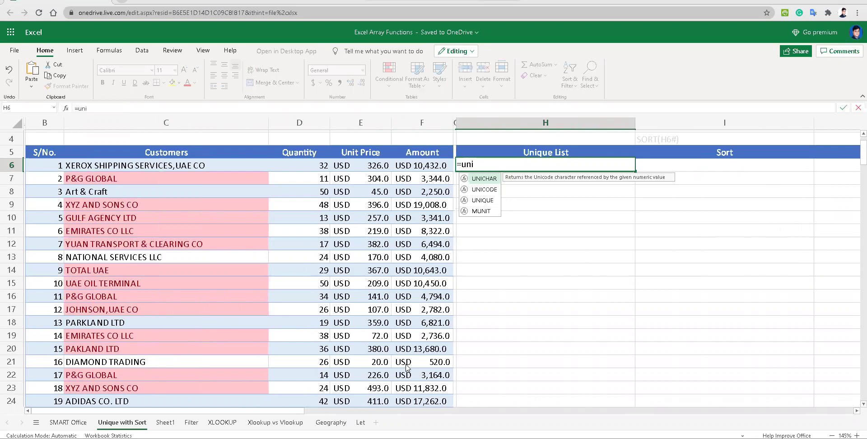
type("q")
key("Tab")
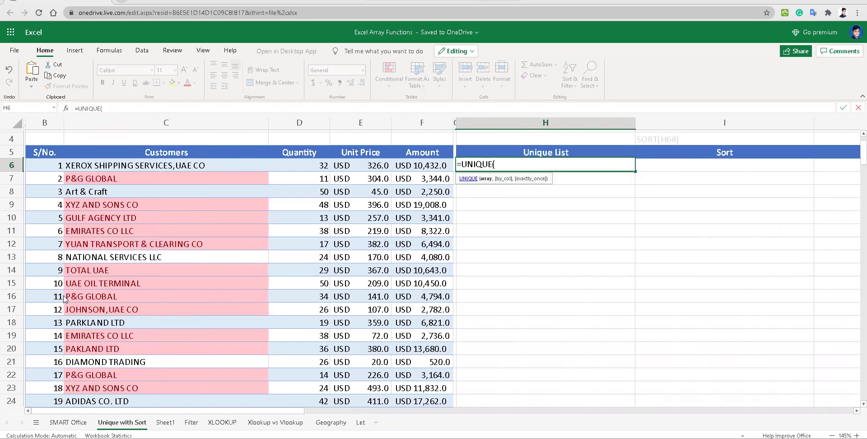
left_click(119, 165)
left_click_drag(119, 207, 136, 325)
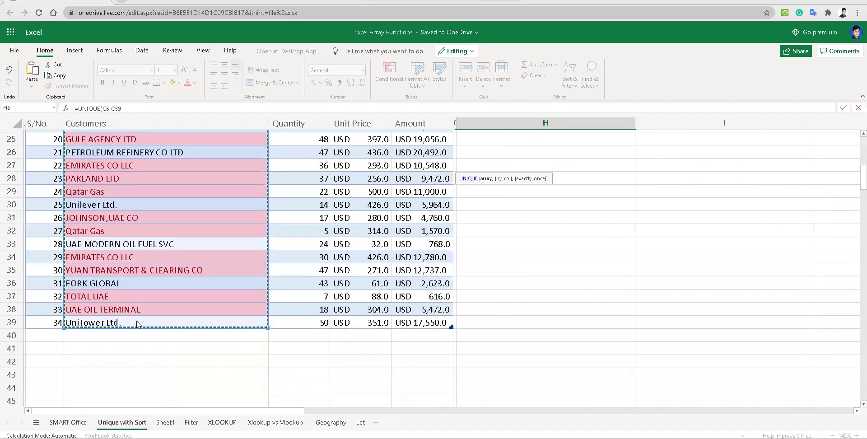
key("Return")
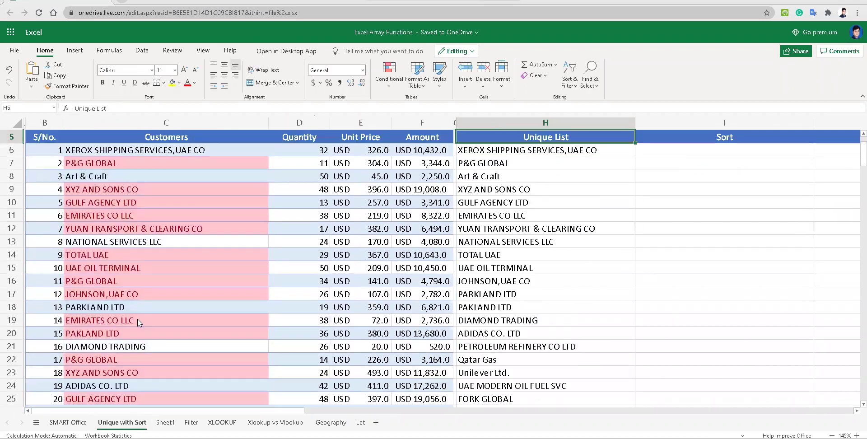
key("Up")
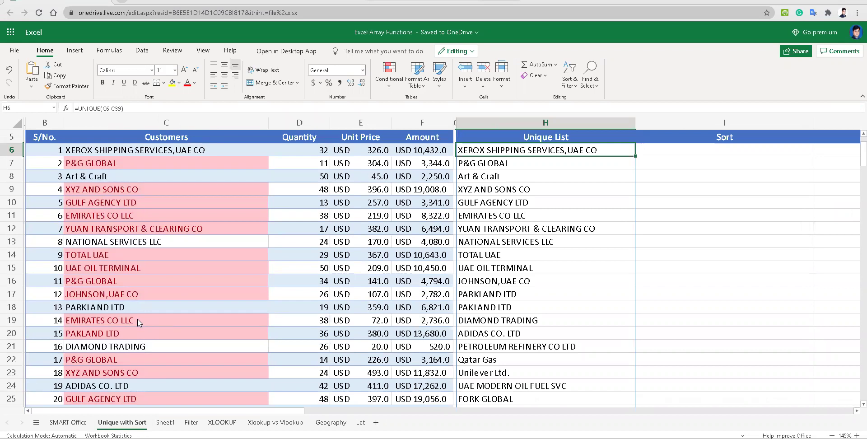
key("Right")
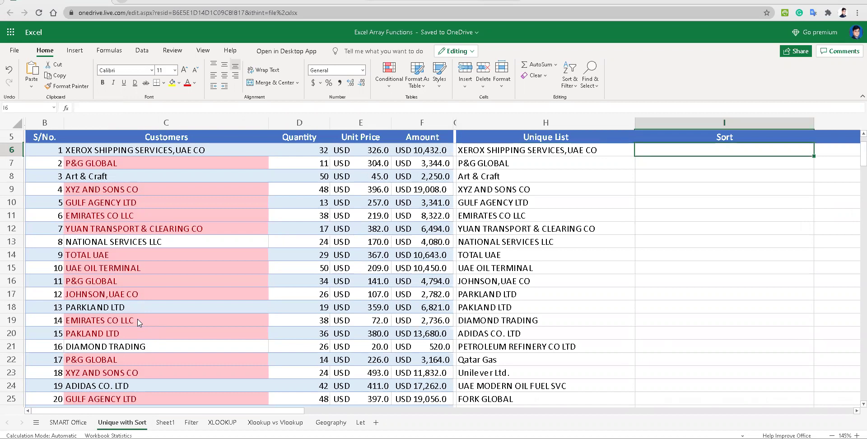
type("=s")
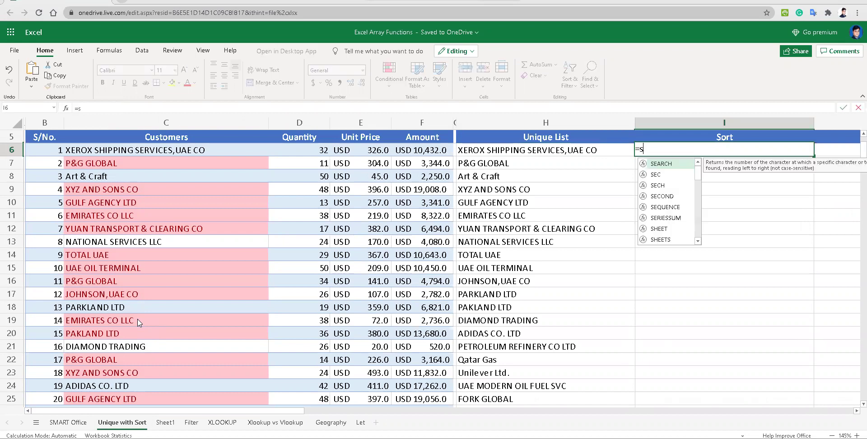
type("ort")
key("Tab")
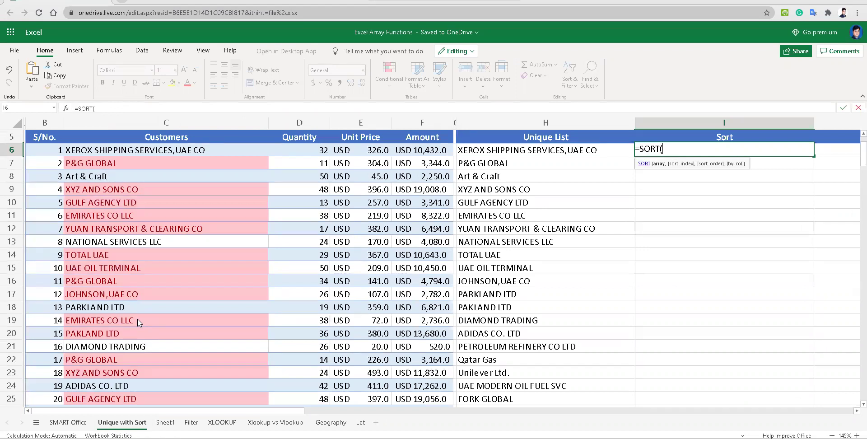
key("Left")
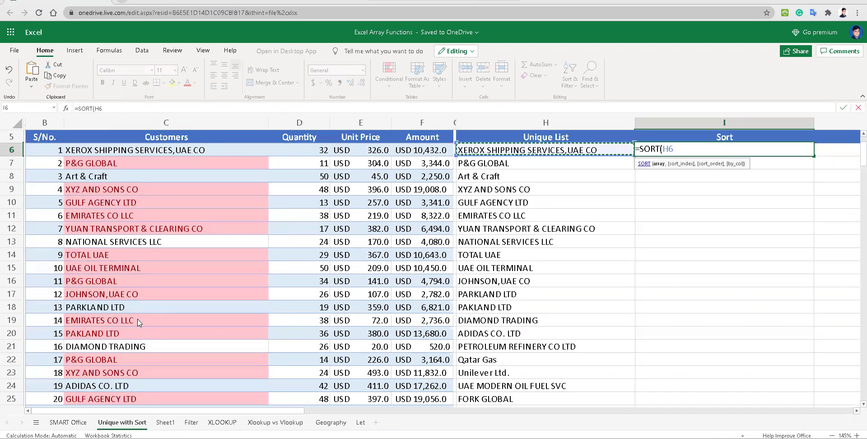
key("F4")
type("£")
key("BackSpace")
key("super+space")
key("super+space")
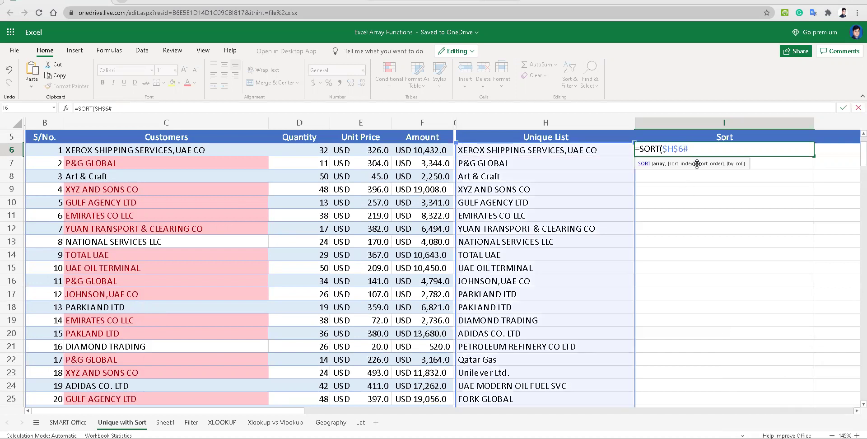
scroll(675, 251, "down", 3)
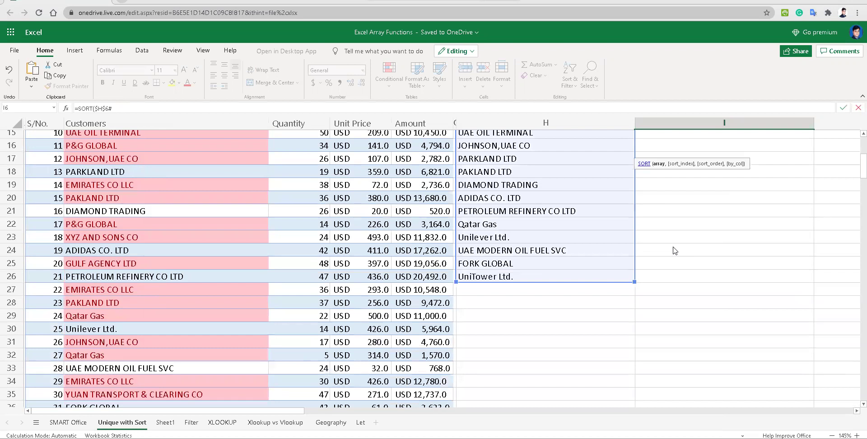
scroll(675, 250, "up", 5)
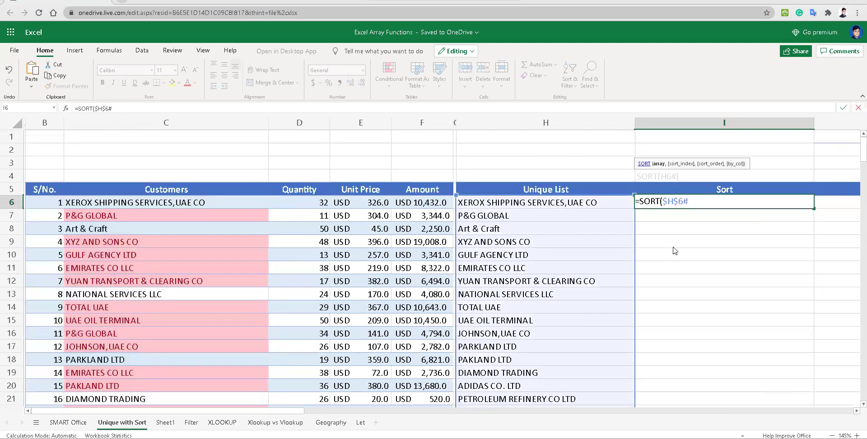
key("Escape")
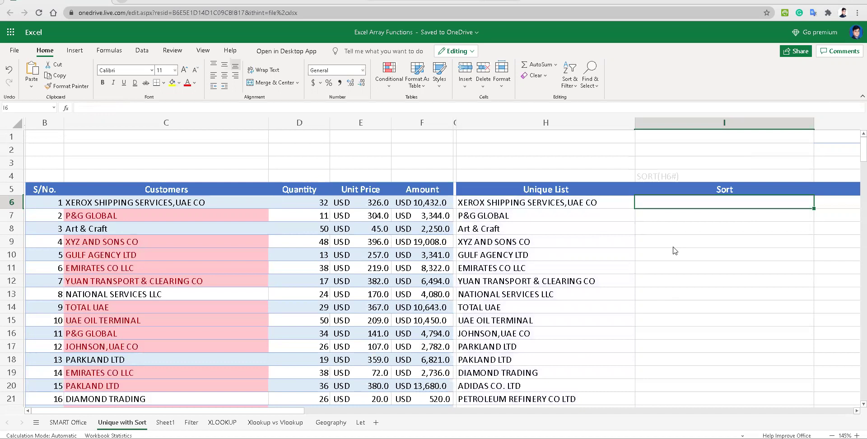
Sort the spilled unique customer list in I6 with the formula =SORT($H$6#)
type("=sort")
key("Tab")
left_click(509, 207)
key("F4")
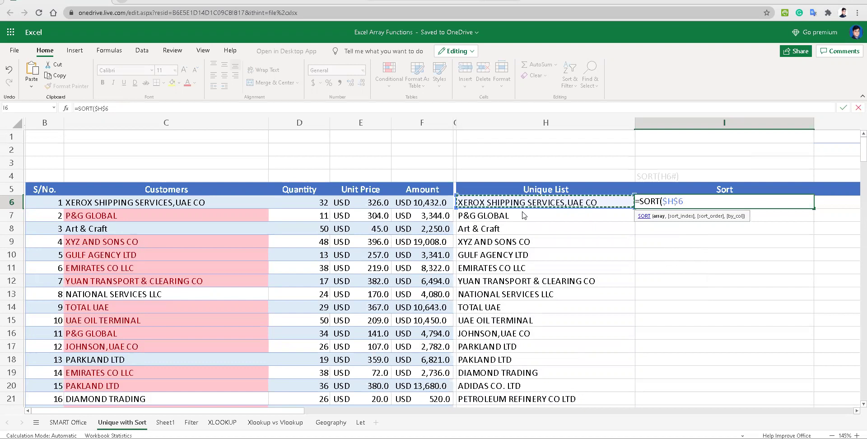
type("#")
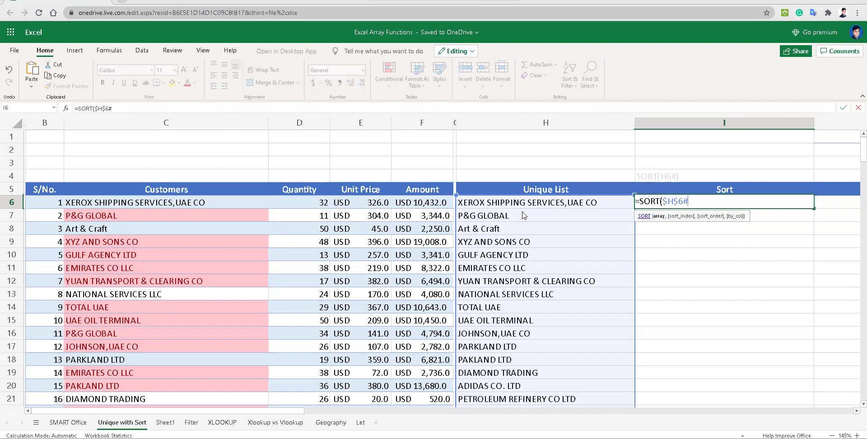
key("Return")
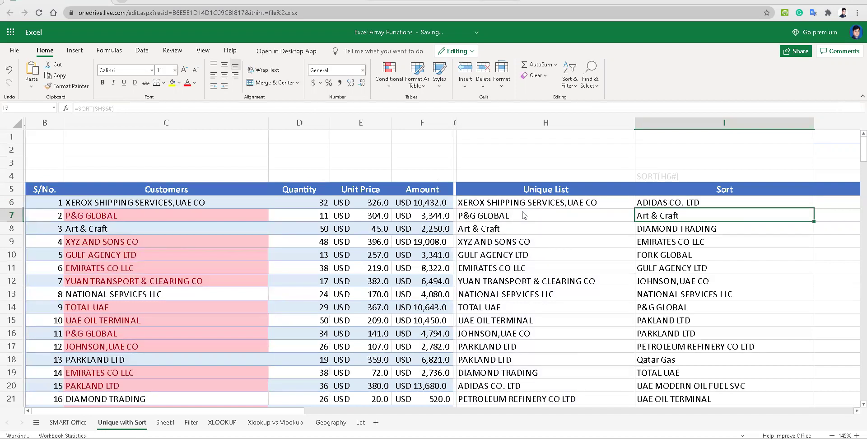
Check the alphabetical order of the Sort list from its first entry in I6 to its last entries
scroll(630, 262, "down", 3)
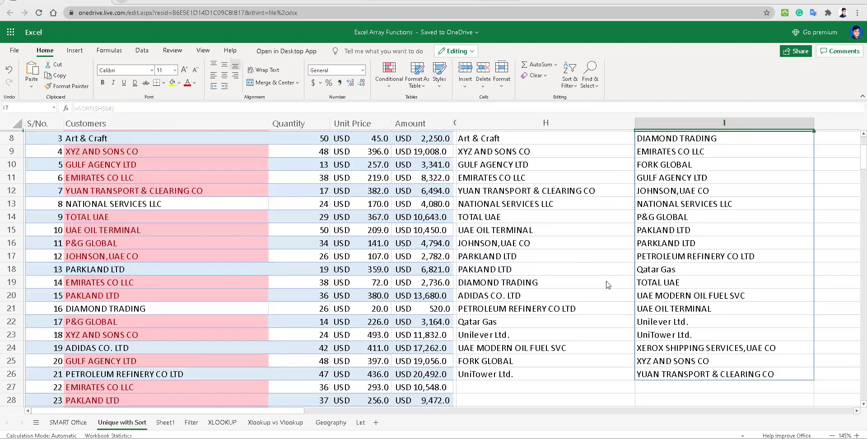
scroll(608, 284, "up", 2)
key("Up")
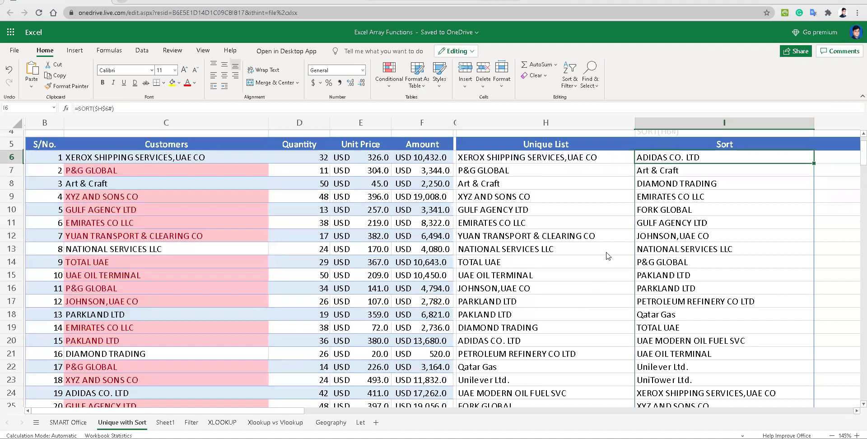
scroll(608, 256, "down", 3)
left_click(656, 303)
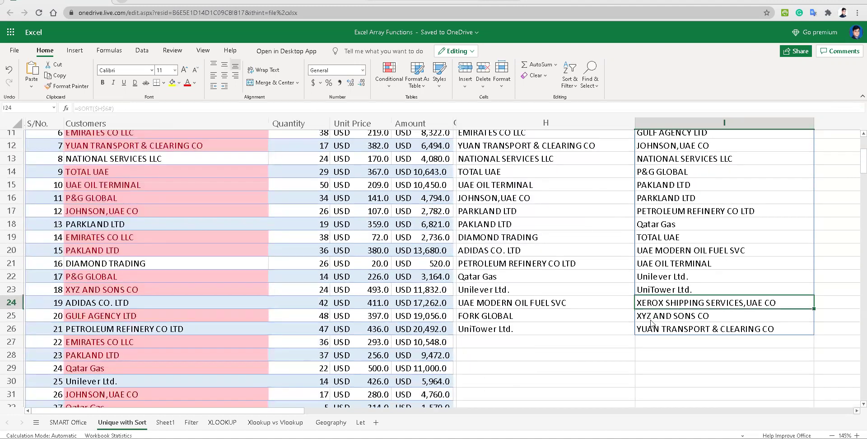
left_click(656, 320)
left_click(651, 334)
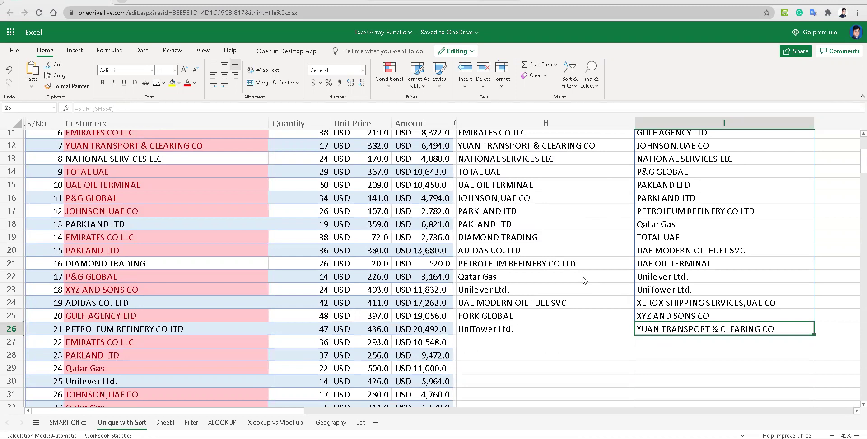
scroll(586, 280, "up", 4)
left_click(662, 205)
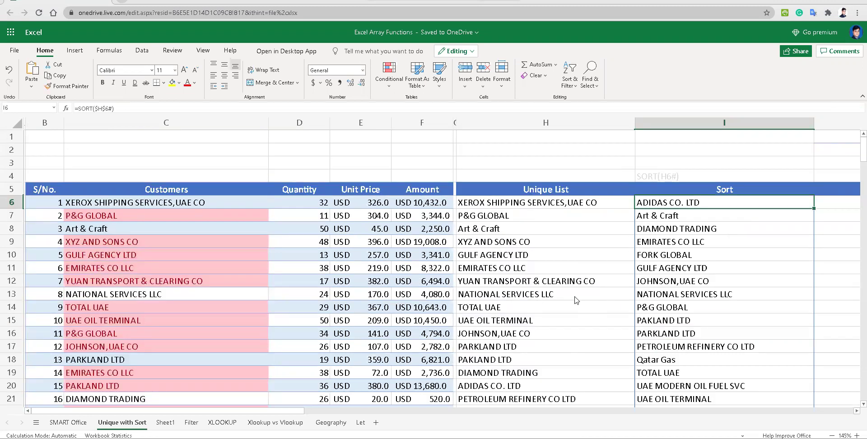
Review the source formulas in H6 and I6 and copy the UNIQUE formula text from H6
key("Right")
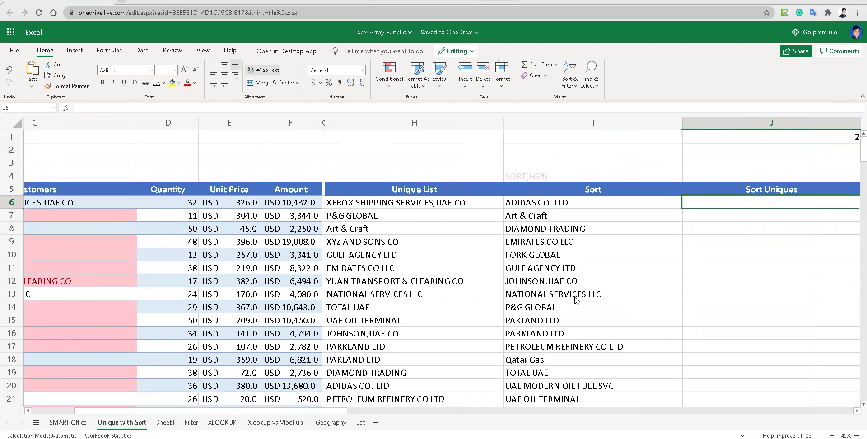
left_click(421, 204)
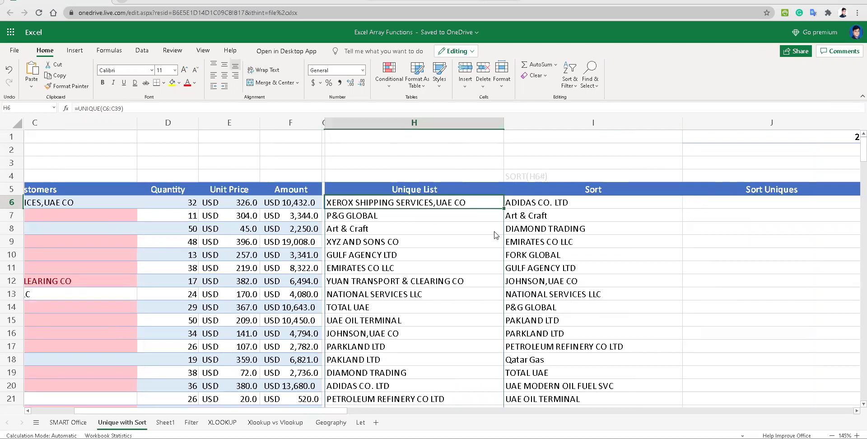
left_click(590, 204)
left_click(390, 207)
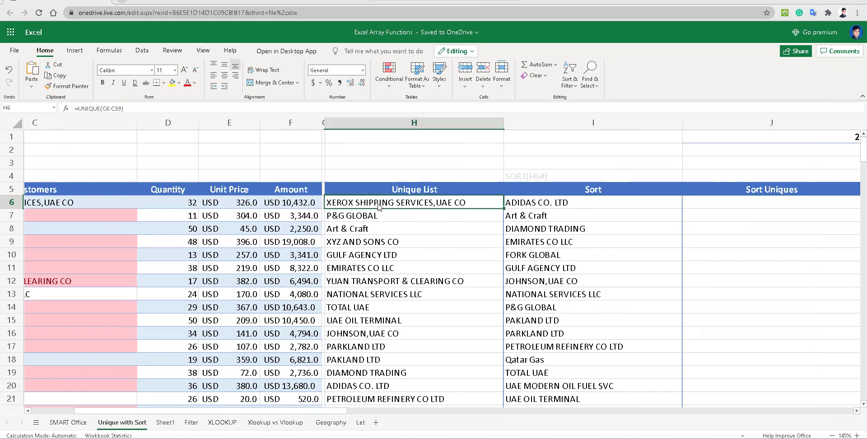
left_click(78, 109)
key("Escape")
Paste the copied formula into J6 under Sort Uniques and wrap it in SORT as =SORT(UNIQUE(C6:C39))
left_click(697, 209)
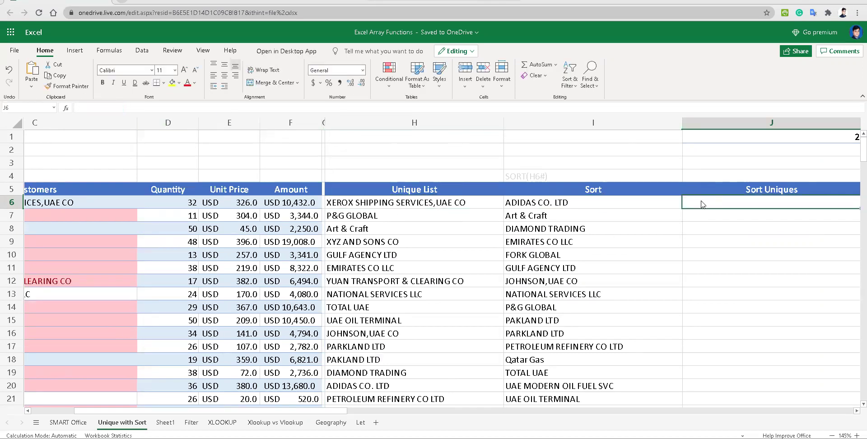
left_click(125, 108)
key("ctrl+v")
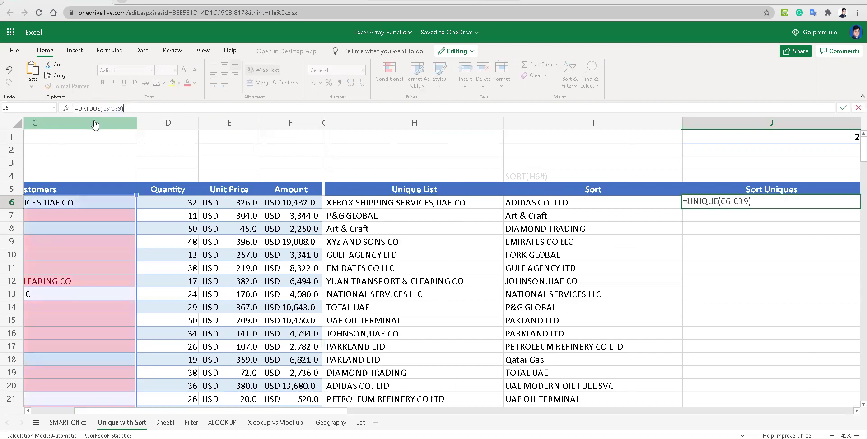
left_click(79, 110)
type("sort")
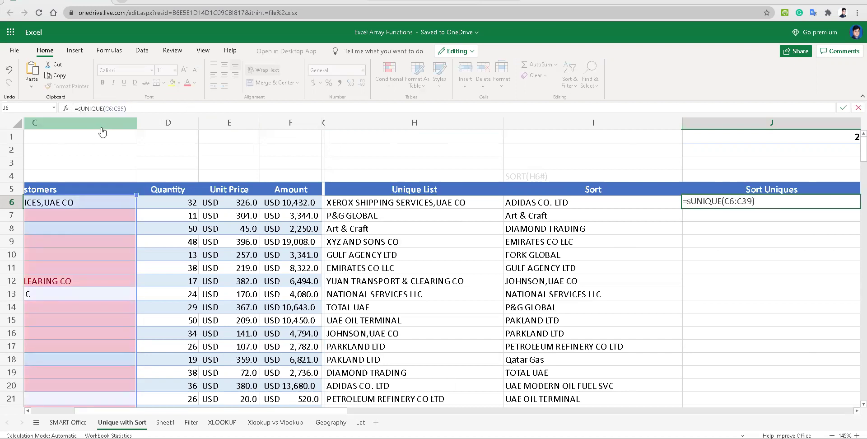
type("(")
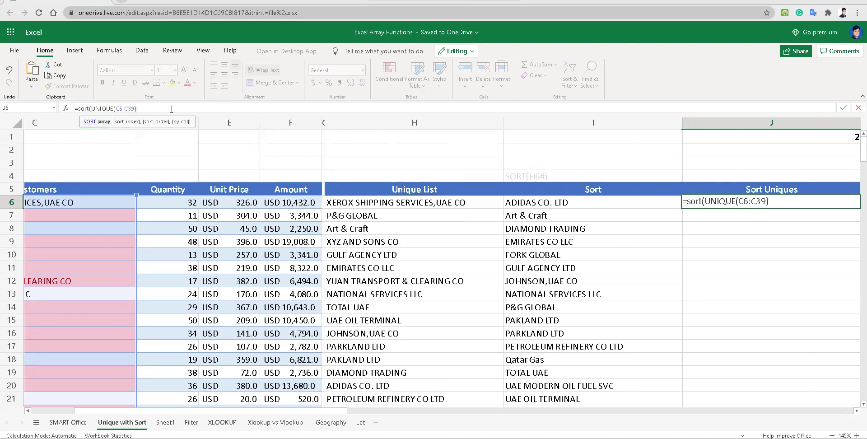
type(")")
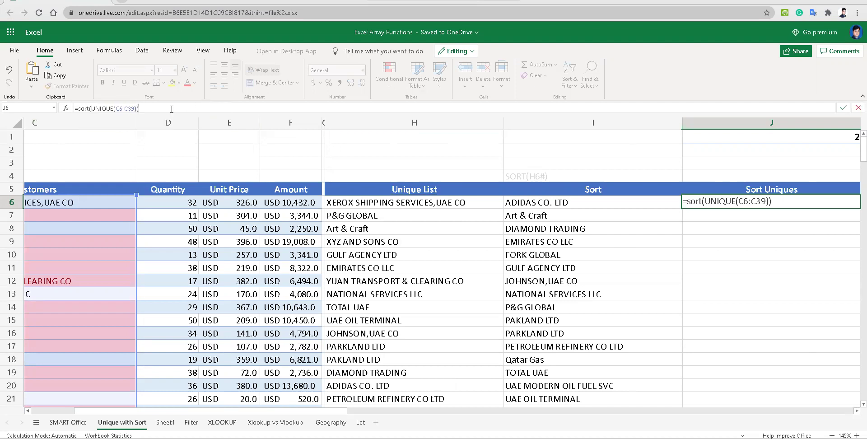
key("Return")
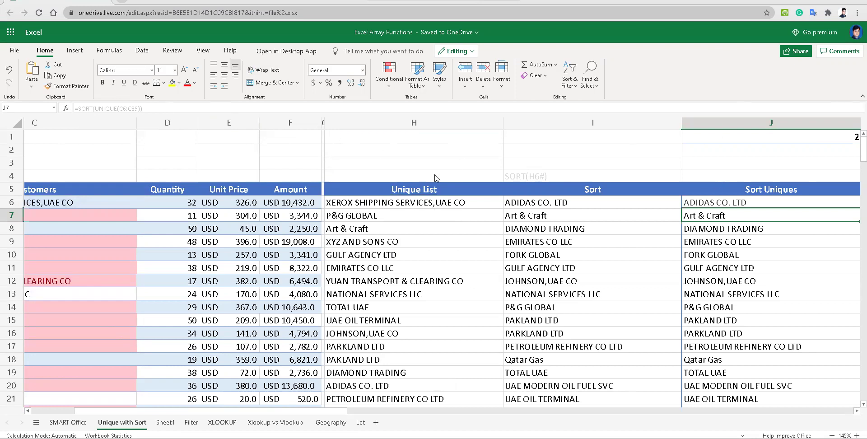
Compare the formula behind the Unique List's first cell H6 with that of the spilled cell H7
left_click(414, 203)
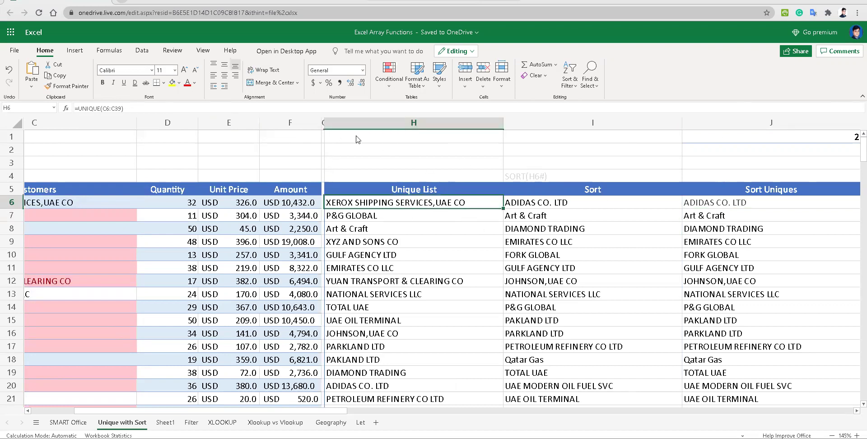
left_click(391, 217)
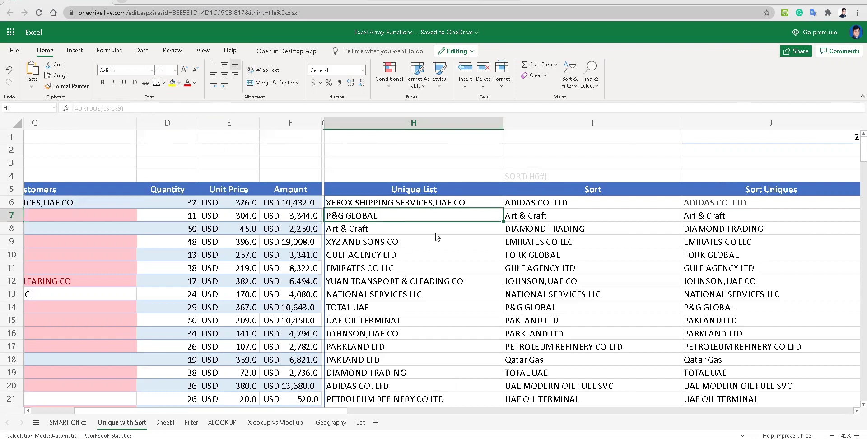
key("Up")
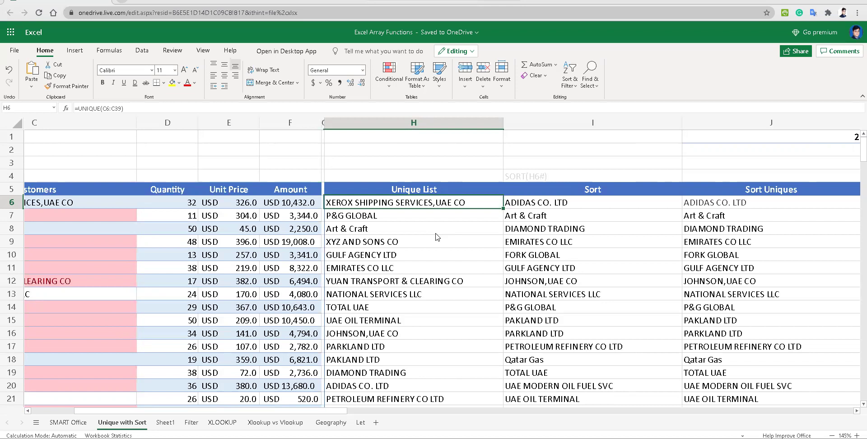
key("Down")
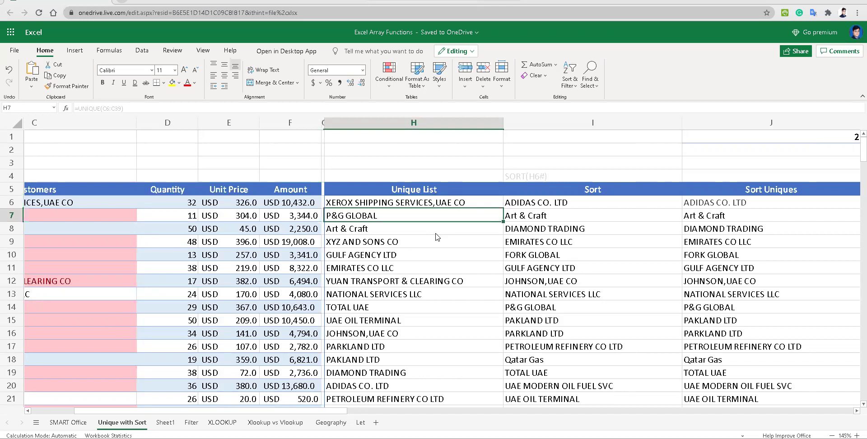
key("Up")
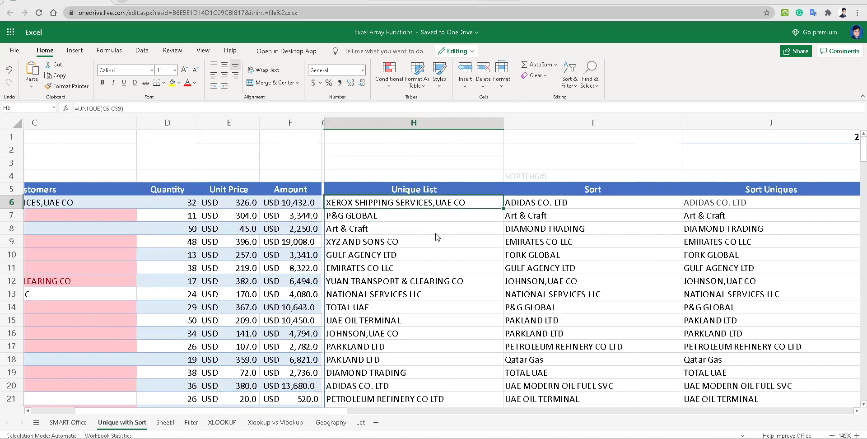
Inspect the formula in I6 and the formulas behind the spilled cells of the Sort Uniques column
key("Right")
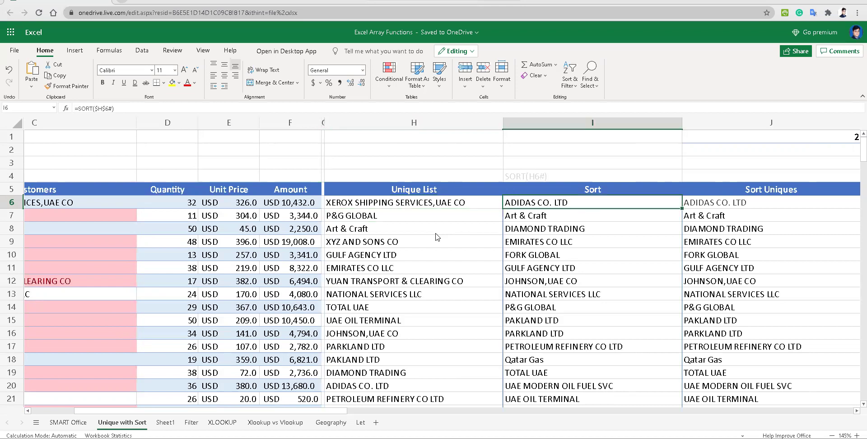
key("Right")
key("Down")
key("Down")
key("Down")
key("Down")
key("Down")
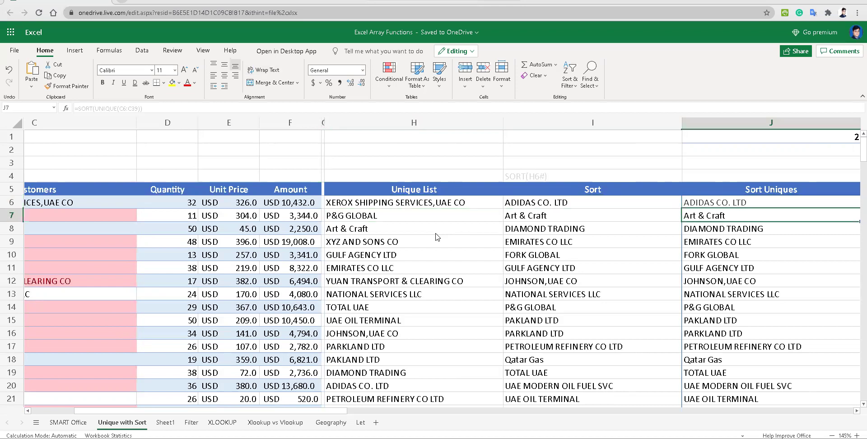
key("Down")
key("Down")
key("Down")
key("Down")
key("Down")
key("Up")
key("Up")
key("Up")
key("Up")
key("Up")
key("Up")
key("Up")
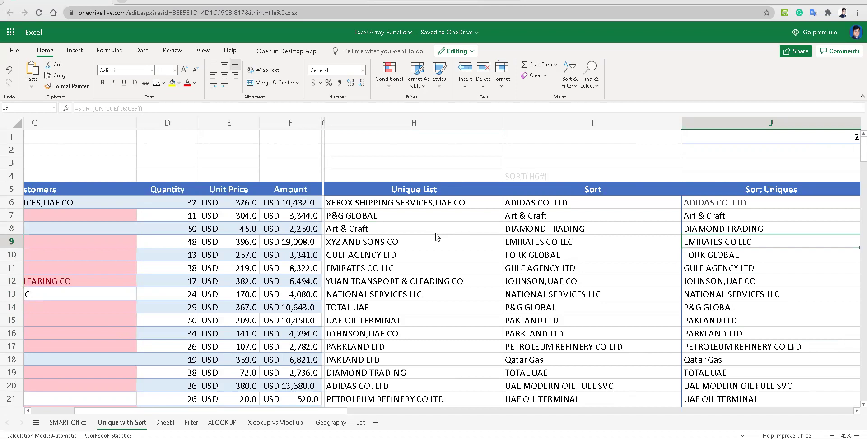
key("Right")
key("Left")
Extend the customer table by one row below the last record so that it includes row 40
scroll(360, 277, "down", 7)
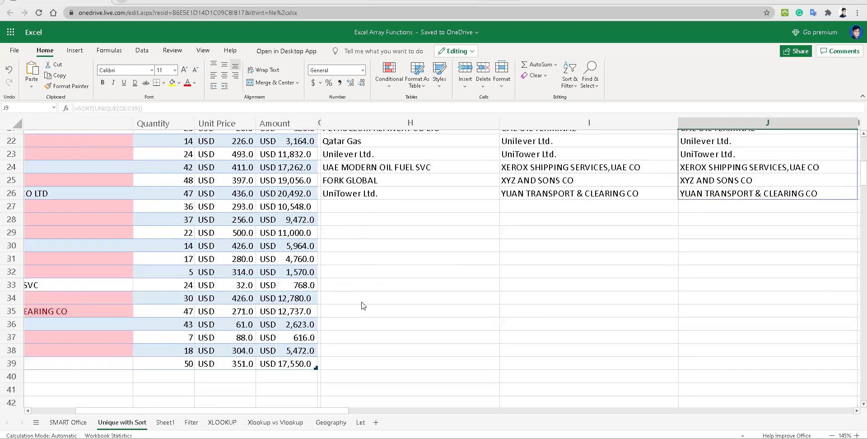
left_click(441, 411)
left_click_drag(334, 405, 100, 414)
left_click(100, 412)
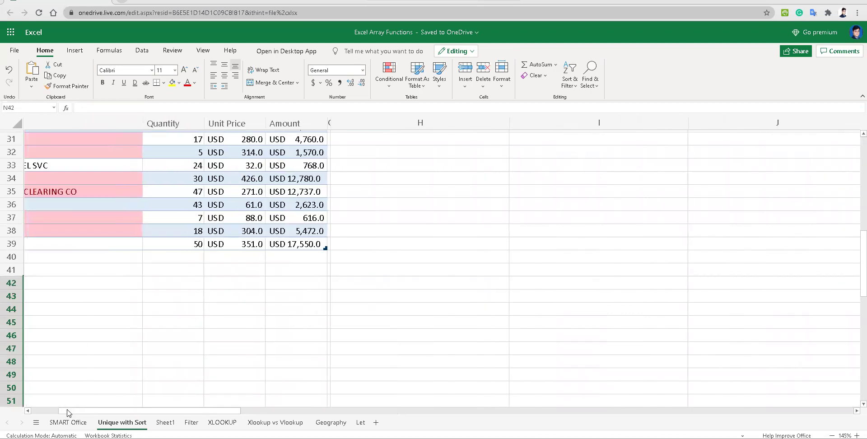
left_click(419, 244)
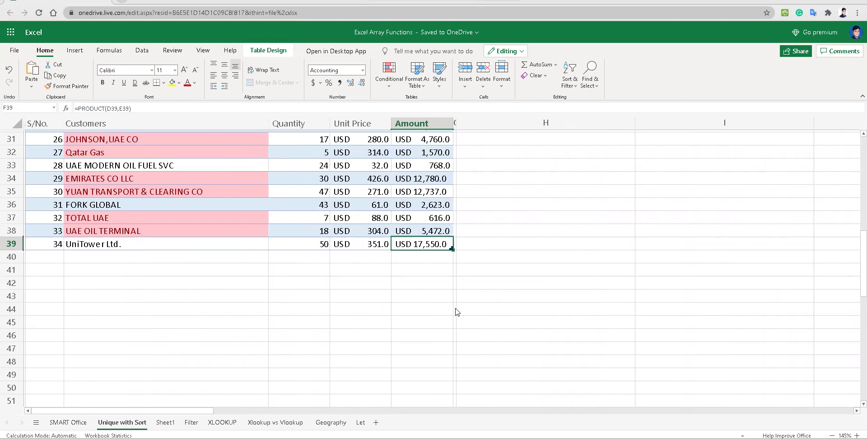
key("Tab")
key("ctrl+z")
left_click_drag(453, 248, 399, 282)
left_click(331, 285)
left_click(381, 297)
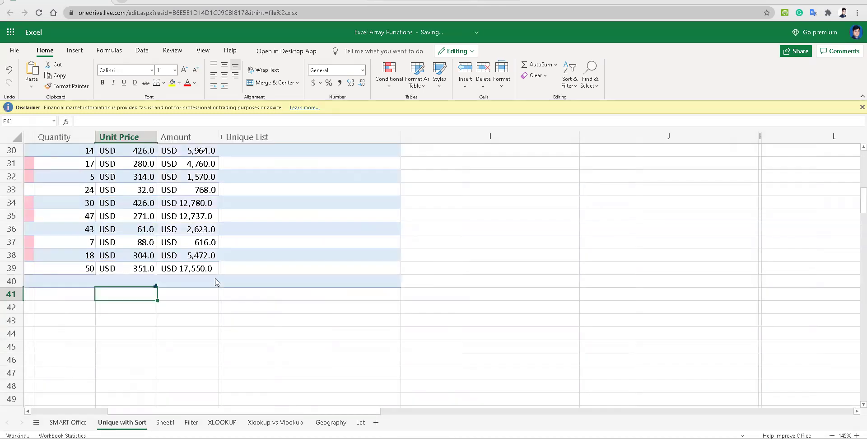
Fill row 40 with serial number 35, customer Red, quantity 10 and unit price 25
left_click(175, 280)
left_click_drag(372, 413, 45, 305)
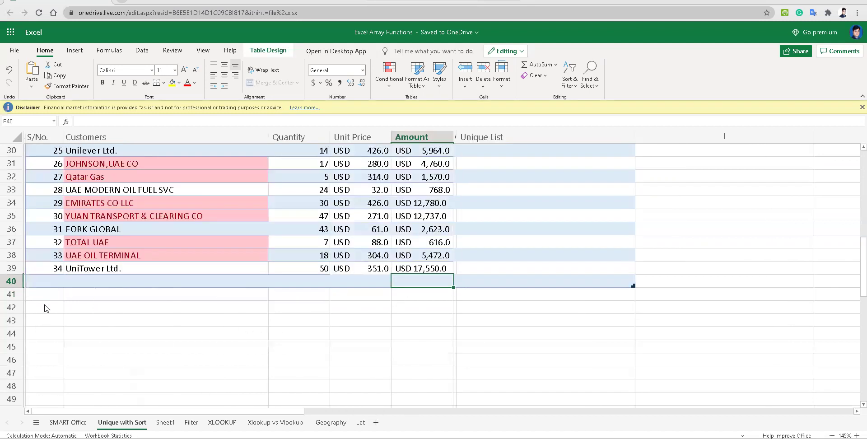
left_click(93, 281)
key("Left")
type("35")
key("Tab")
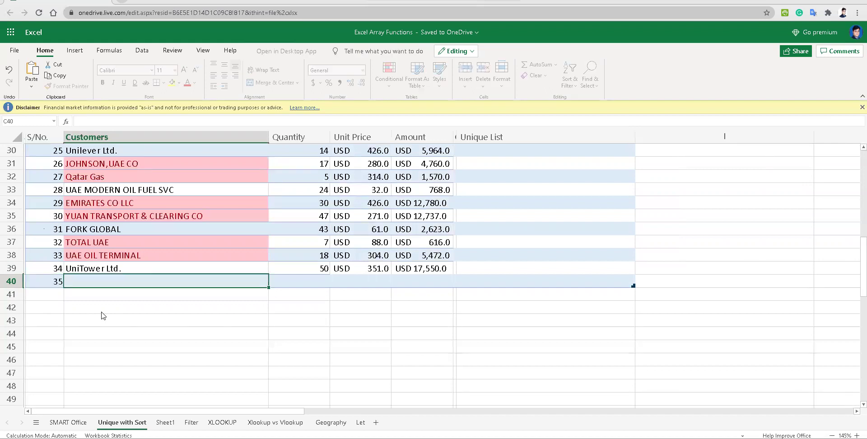
type("Red")
key("Tab")
type("10")
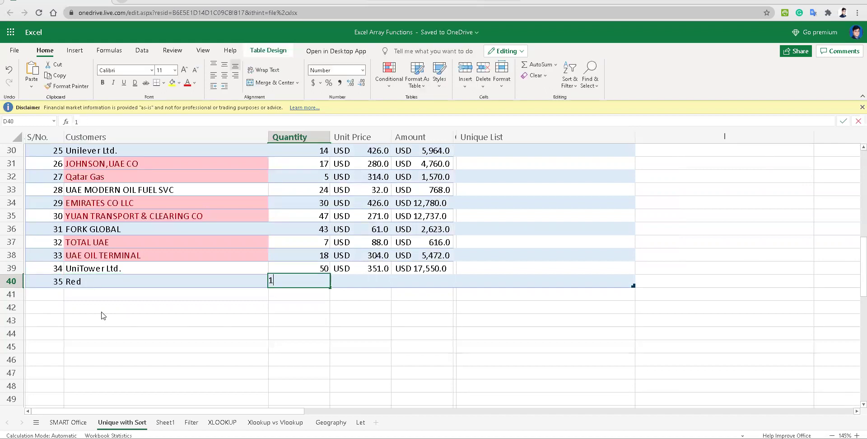
key("Tab")
type("25")
key("Tab")
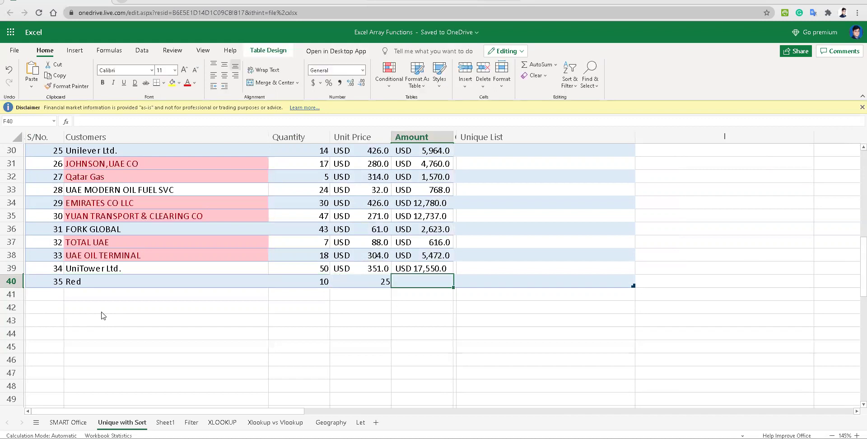
Calculate the new record's amount in F40 with =D40*E40
type("=")
key("Left")
key("Left")
type("*")
key("Left")
key("ctrl+Return")
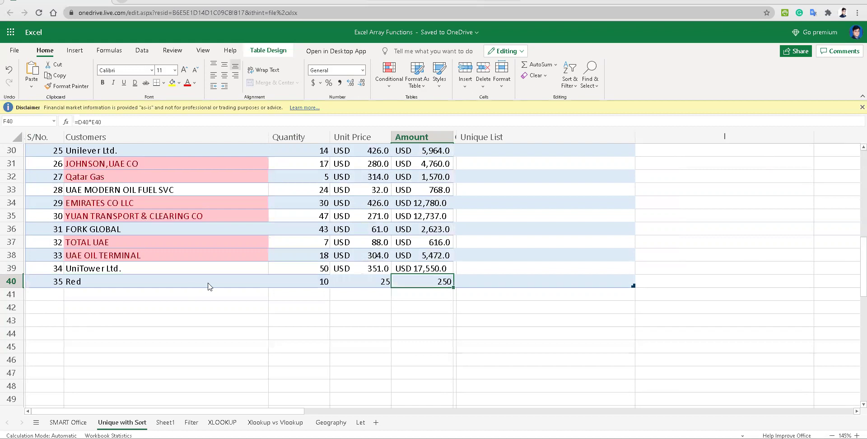
Narrow columns H and I and check the Red entry at J19 in the Sort Uniques list
scroll(311, 256, "up", 3)
left_click(88, 373)
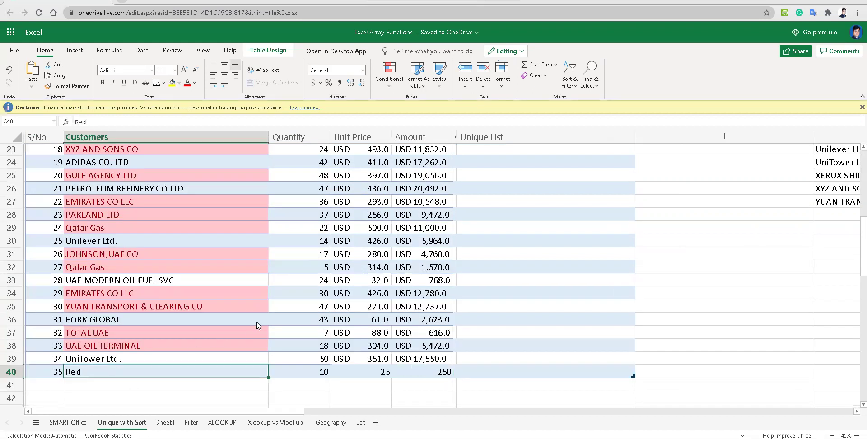
scroll(309, 305, "up", 6)
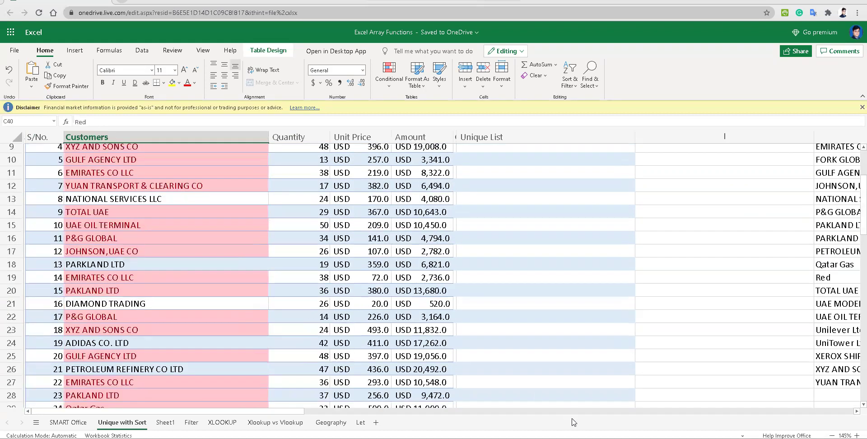
left_click_drag(281, 412, 445, 412)
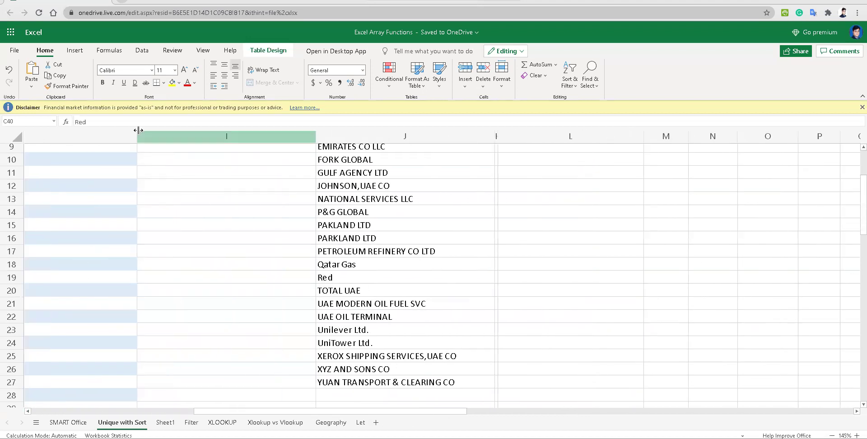
left_click_drag(137, 136, 20, 137)
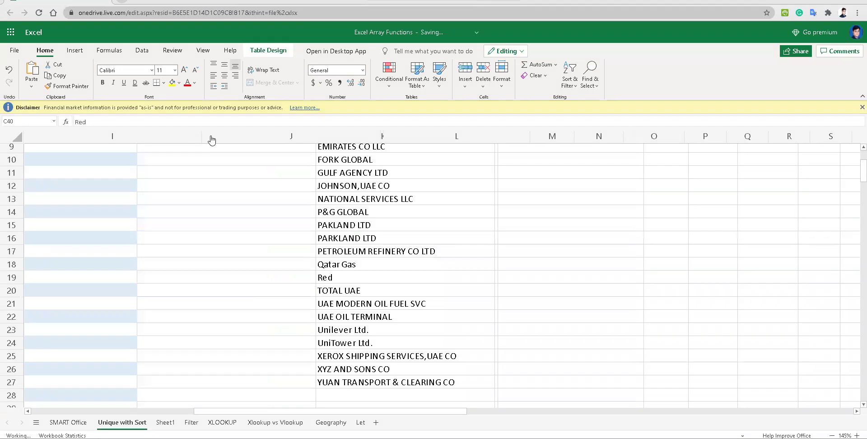
left_click_drag(268, 136, 149, 136)
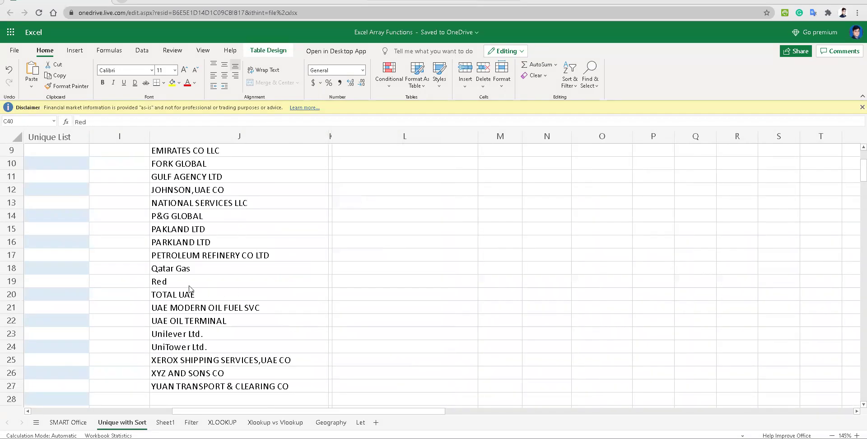
left_click(189, 286)
left_click(136, 411)
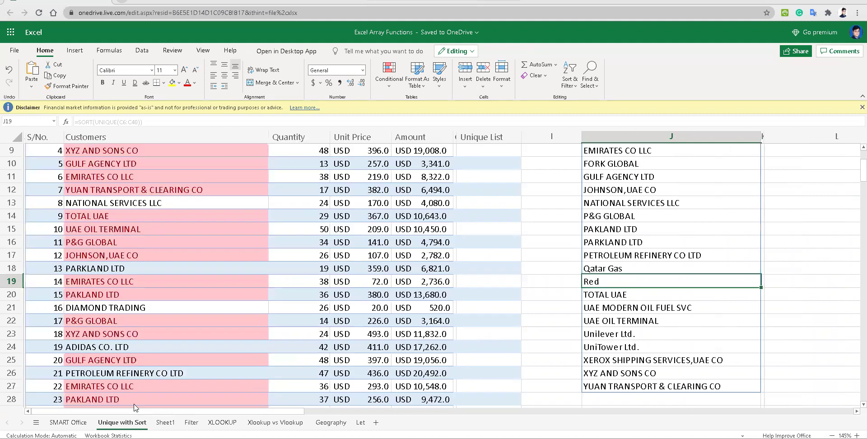
Replace the customer in C40 with 12345 and check the first Sort Uniques cell, J6
scroll(130, 375, "down", 7)
left_click(94, 286)
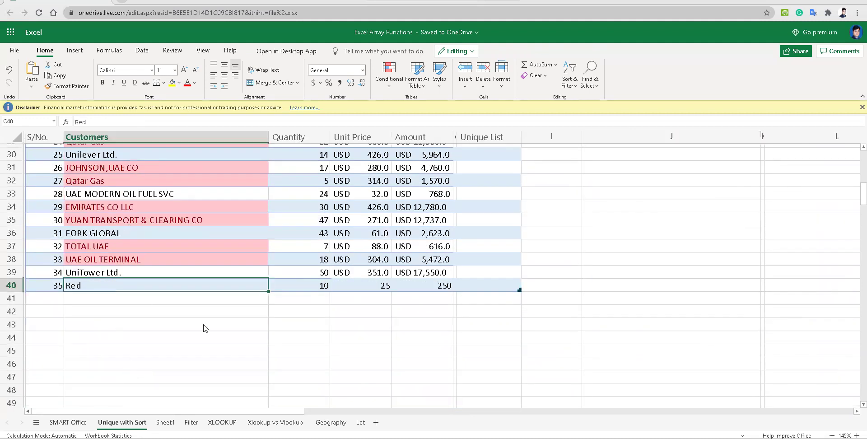
scroll(204, 329, "up", 10)
scroll(203, 328, "down", 8)
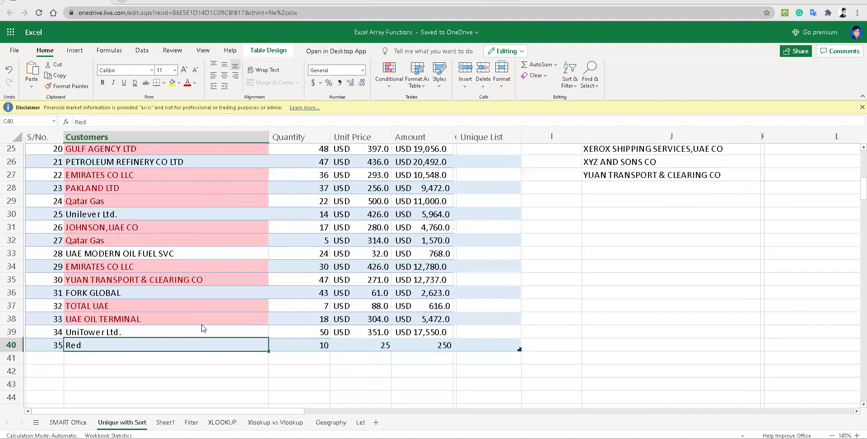
type("12345")
key("Return")
scroll(326, 277, "up", 8)
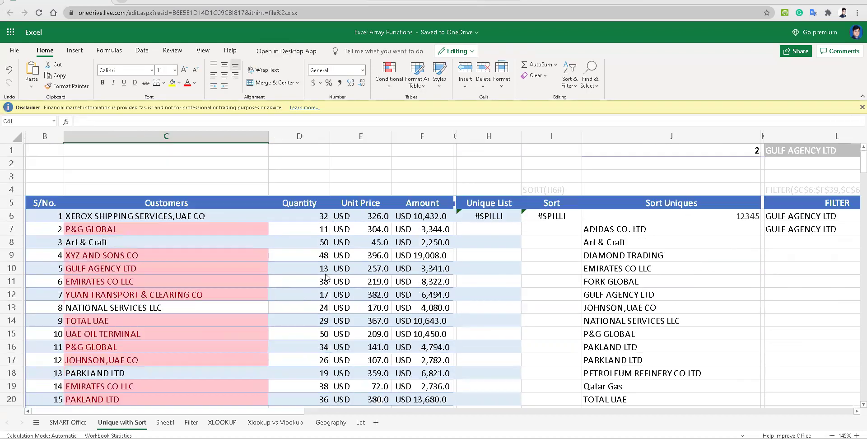
left_click(655, 221)
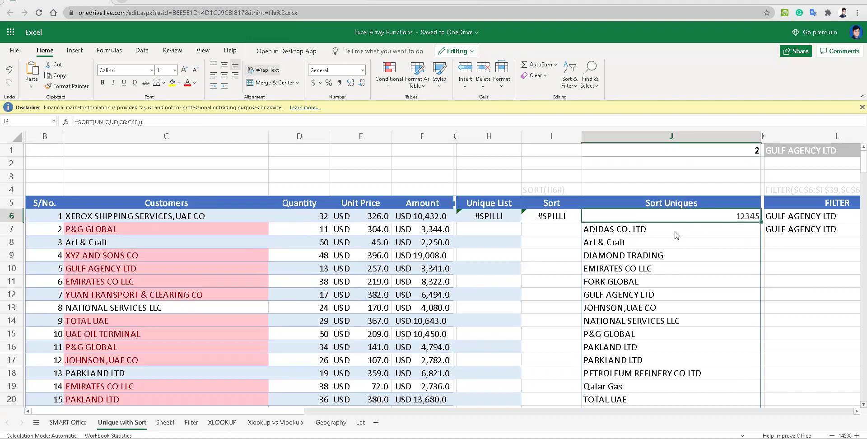
Resize the customer table to end at the Amount column and row 47, and check the Sort formula in I6
left_click(527, 412)
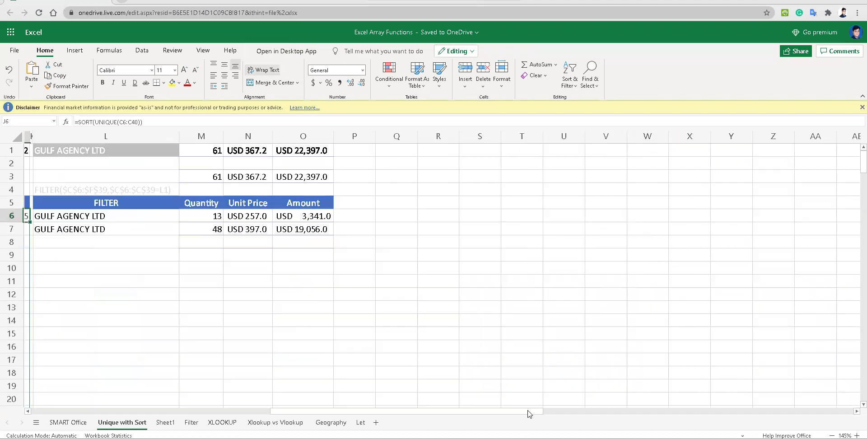
left_click(528, 412)
left_click_drag(465, 412, 182, 390)
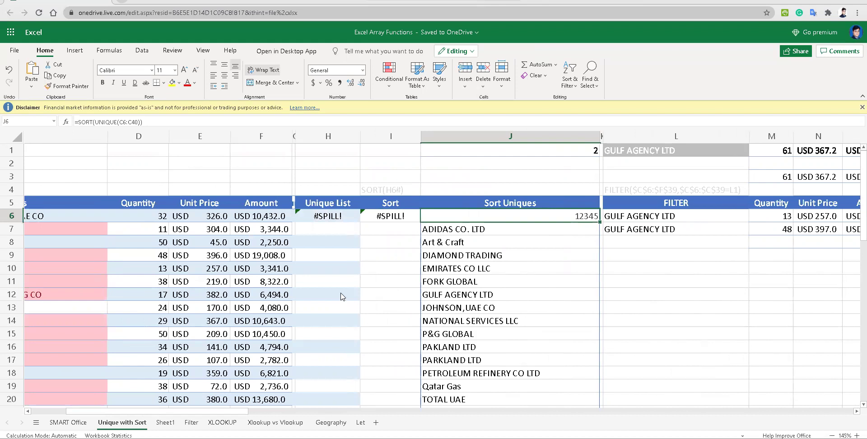
scroll(403, 318, "down", 3)
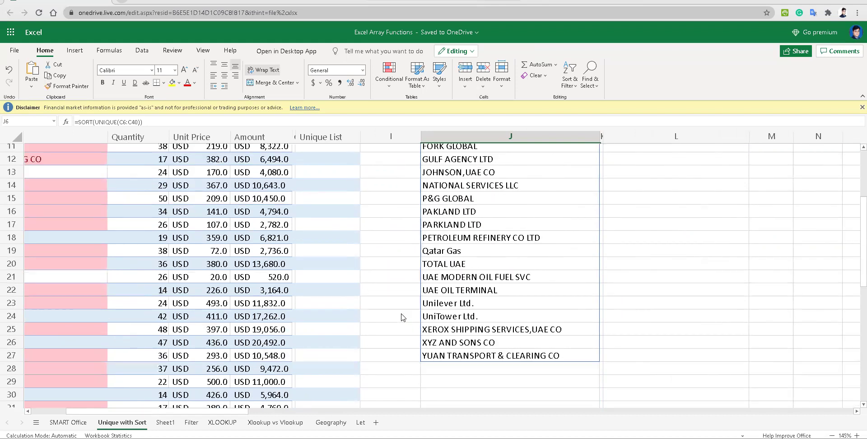
scroll(402, 316, "down", 3)
left_click_drag(326, 400, 424, 309)
left_click_drag(427, 207, 428, 267)
scroll(429, 259, "up", 4)
scroll(471, 263, "up", 8)
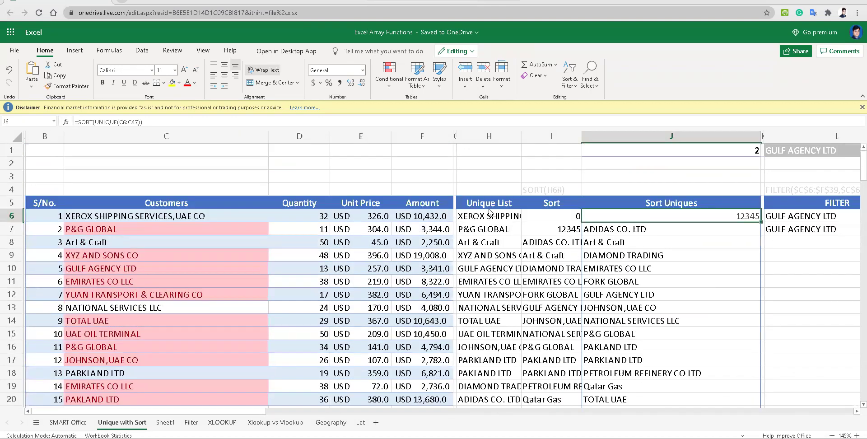
left_click(490, 208)
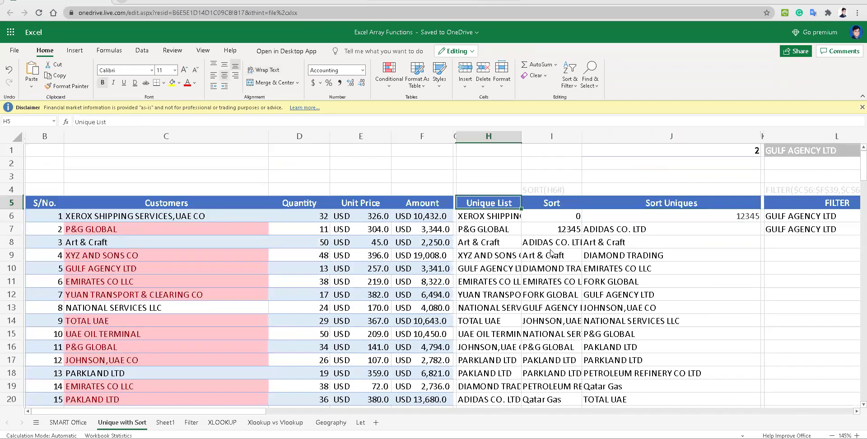
left_click(555, 216)
Replace the customer in C40 with Tenet Corp
scroll(291, 366, "down", 8)
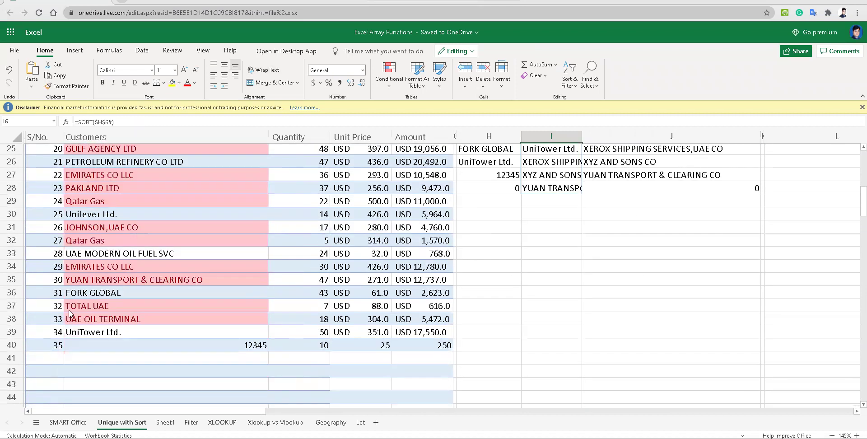
left_click(163, 346)
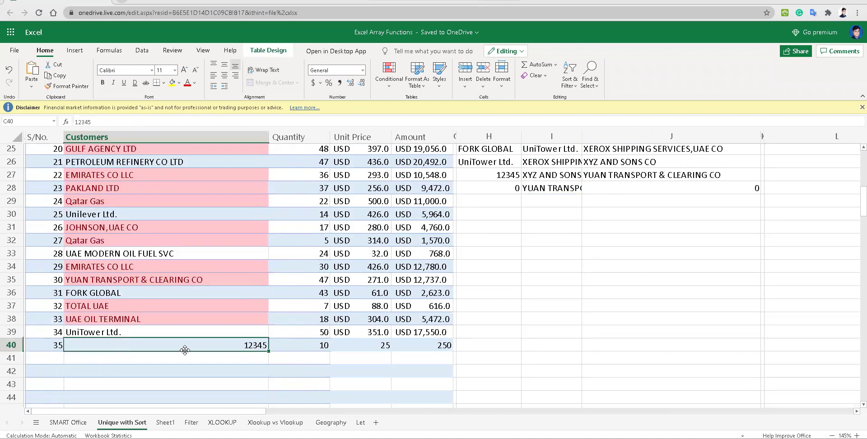
type("Ren")
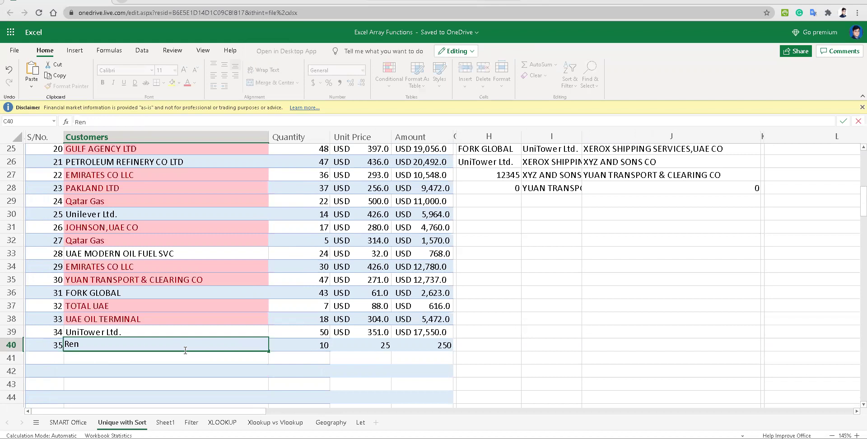
type("Ten")
key("Return")
left_click(186, 348)
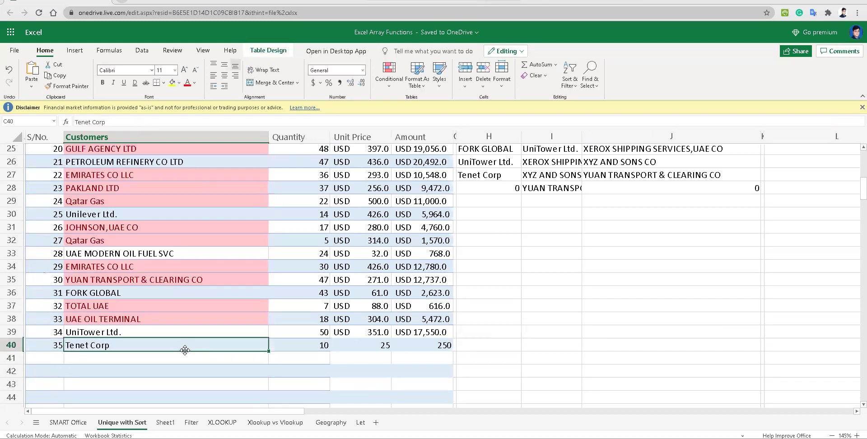
Check where Tenet Corp is listed in the Unique List, Sort and Sort Uniques columns
scroll(185, 349, "up", 8)
scroll(460, 351, "down", 1)
left_click(461, 351)
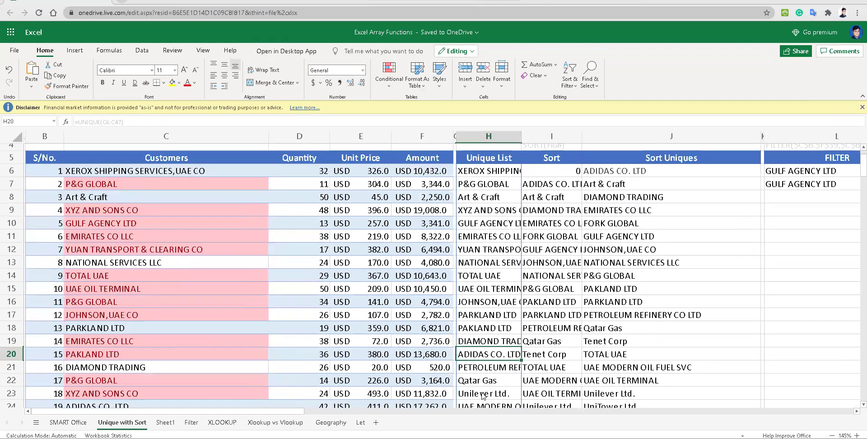
scroll(474, 348, "down", 3)
left_click(487, 310)
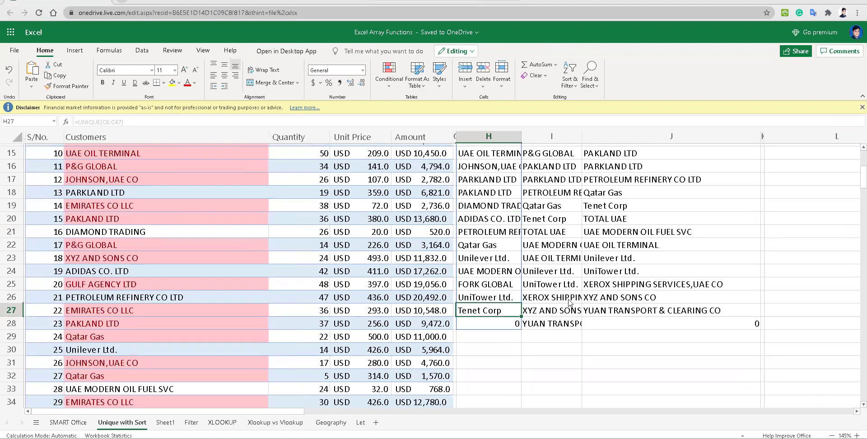
scroll(566, 304, "up", 4)
left_click(550, 225)
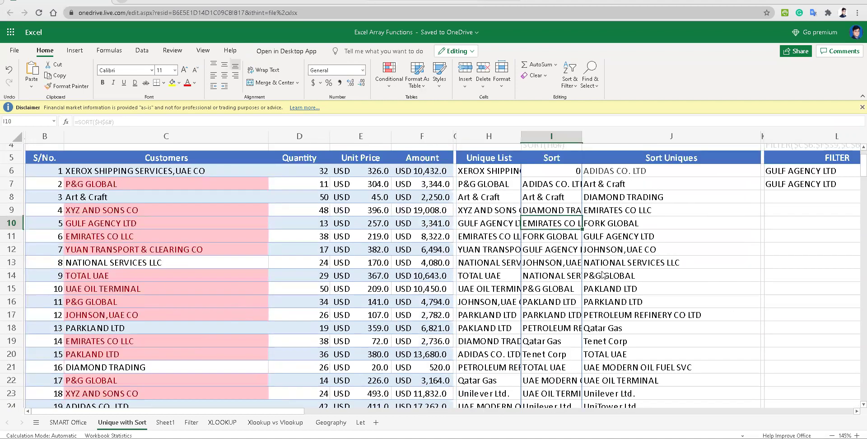
key("Down")
key("Down")
key("Down")
key("Down")
key("Down")
key("Down")
Go to the FILTER section beside the Sort Uniques list and select its columns L to O
key("Right")
key("Right")
key("Right")
key("Right")
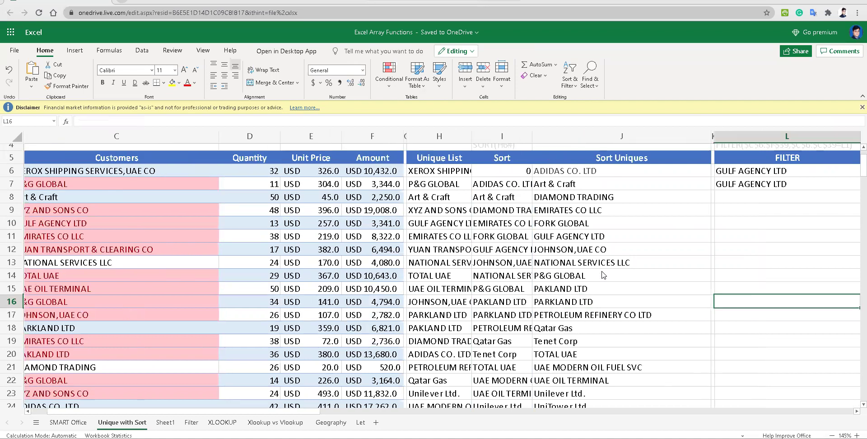
key("Right")
key("Right")
key("Right")
key("Right")
key("Right")
key("Right")
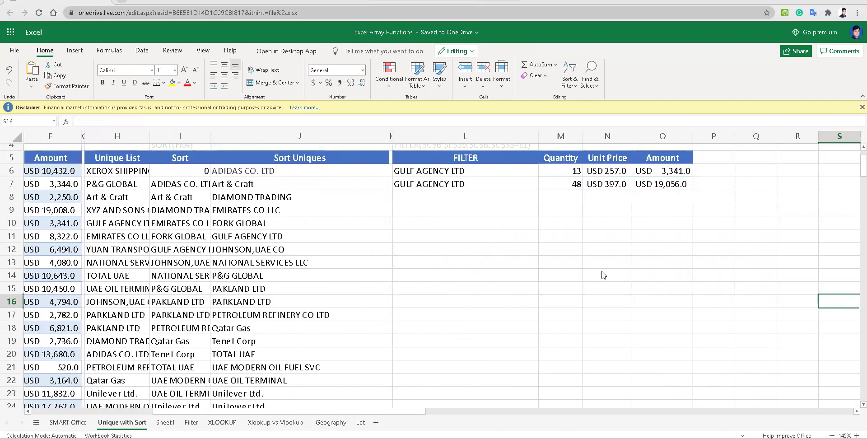
scroll(603, 273, "up", 1)
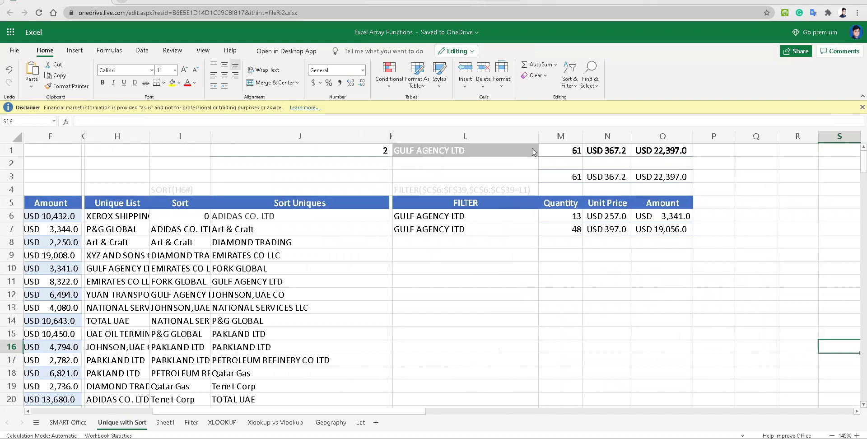
left_click_drag(465, 136, 628, 139)
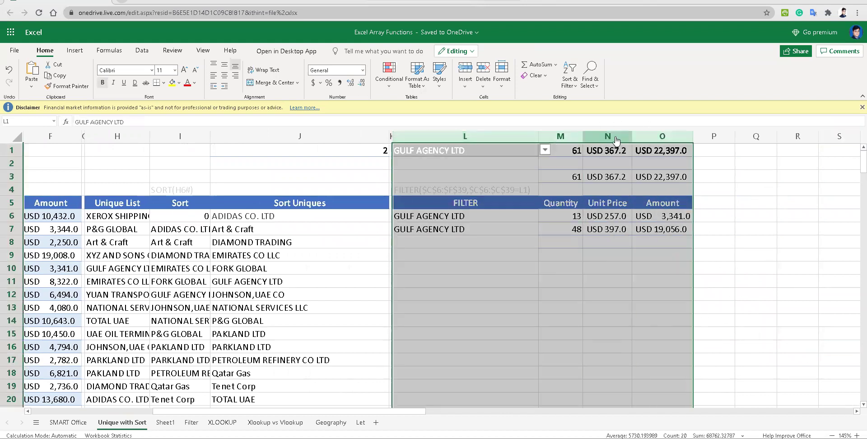
Hide the FILTER section's columns L to O and widen column Q to about twice its width
right_click(530, 141)
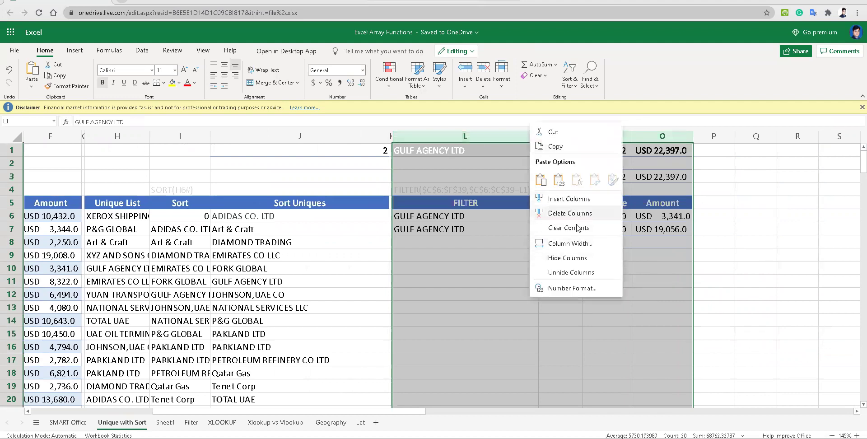
left_click(565, 257)
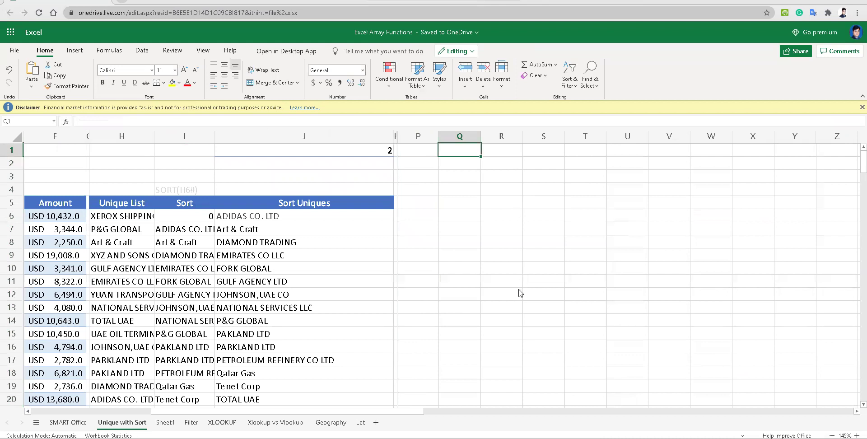
left_click_drag(483, 137, 529, 137)
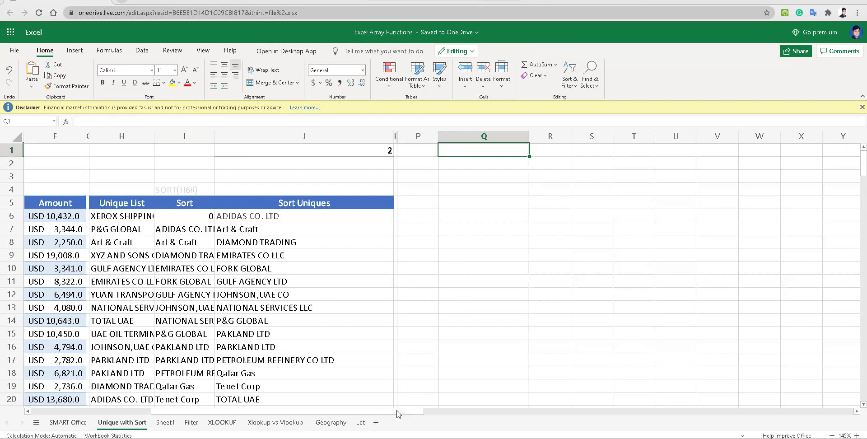
Delete sheet rows 40 to 47, removing the Tenet Corp entry and the empty table rows below it
left_click_drag(399, 414, 276, 342)
scroll(277, 343, "down", 10)
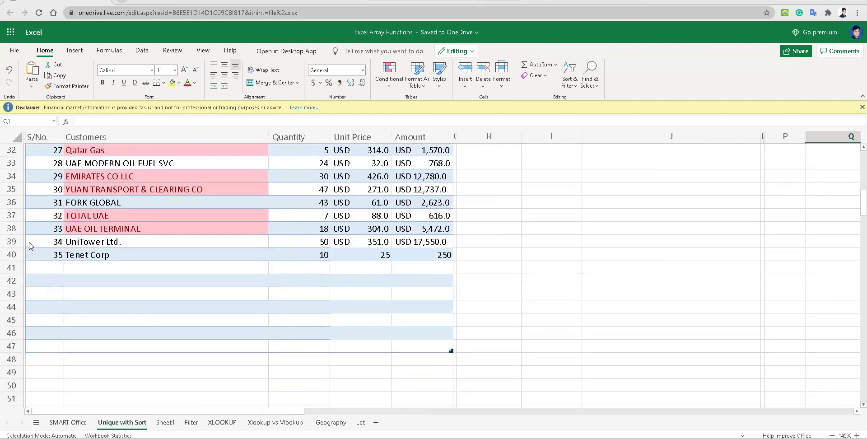
left_click_drag(12, 254, 12, 352)
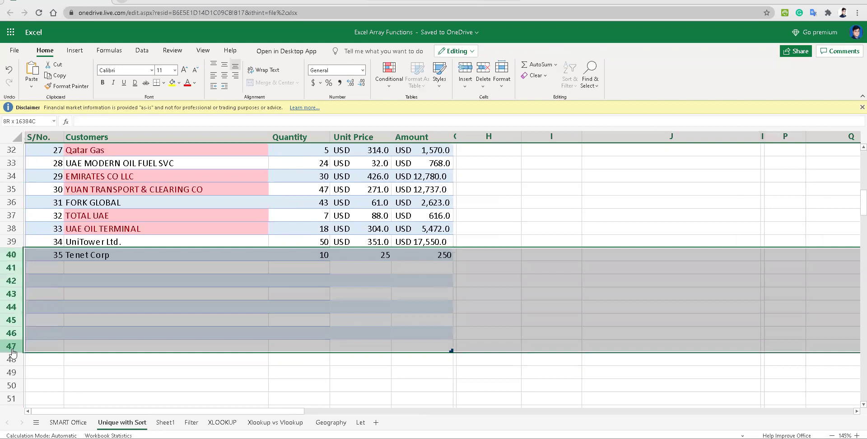
right_click(12, 352)
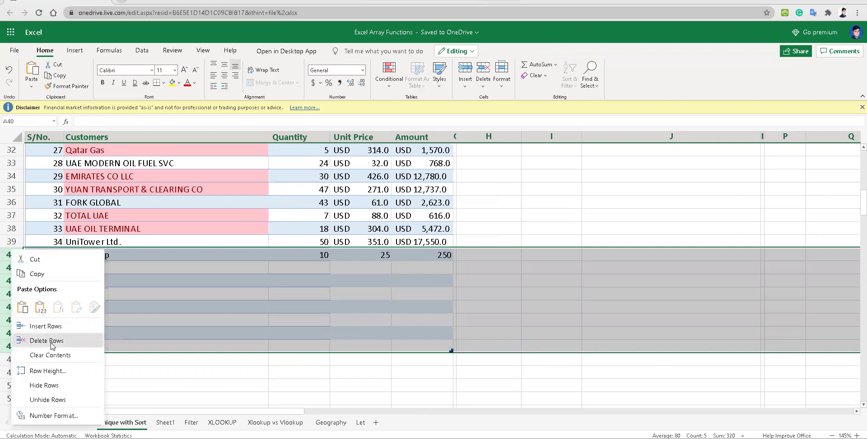
left_click(52, 345)
scroll(348, 284, "up", 10)
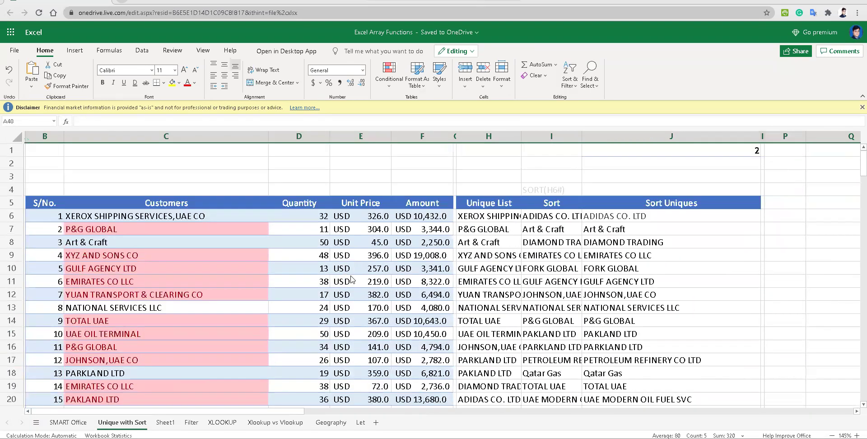
Set up a data validation list for Q1 with the Sort Uniques spill range =$J$6# as its source
left_click_drag(721, 411, 636, 371)
left_click_drag(613, 412, 397, 321)
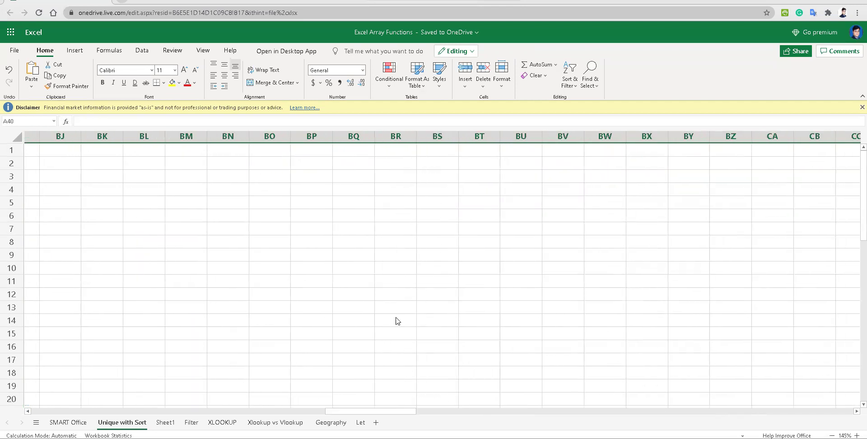
left_click_drag(381, 413, 149, 401)
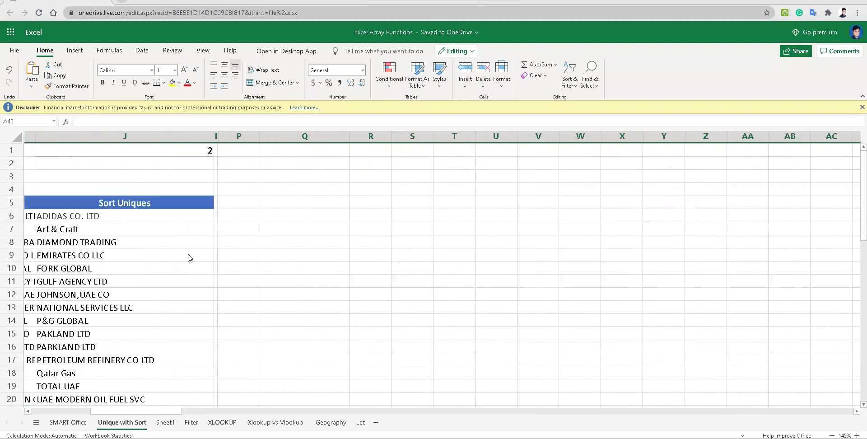
left_click(326, 155)
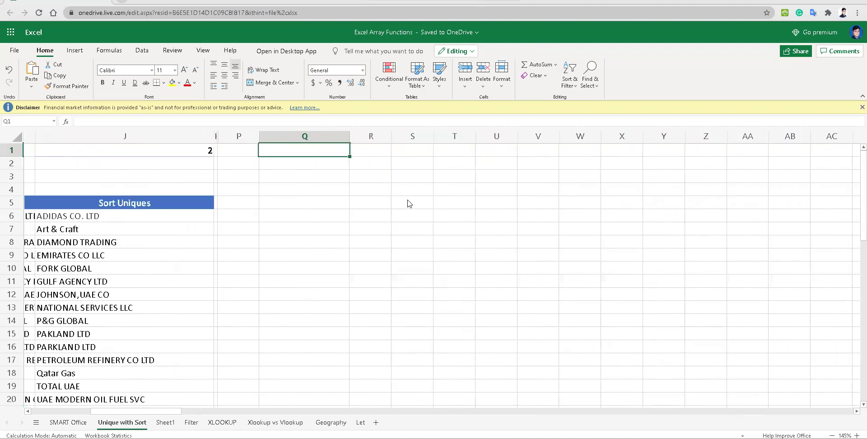
left_click(142, 50)
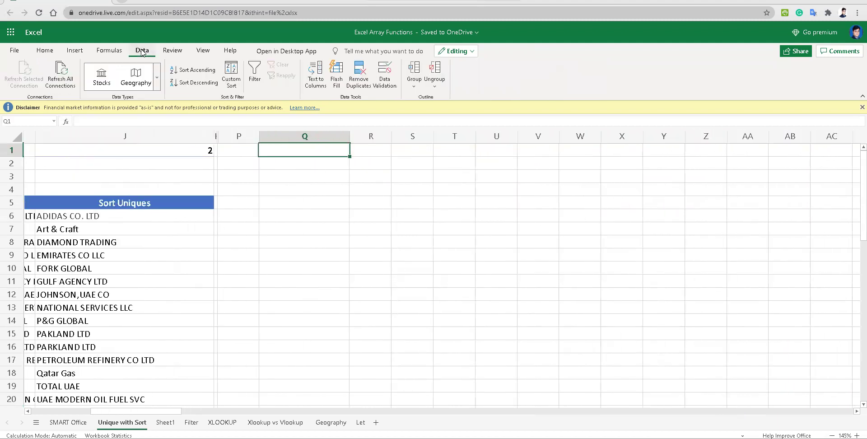
left_click(391, 88)
left_click(464, 197)
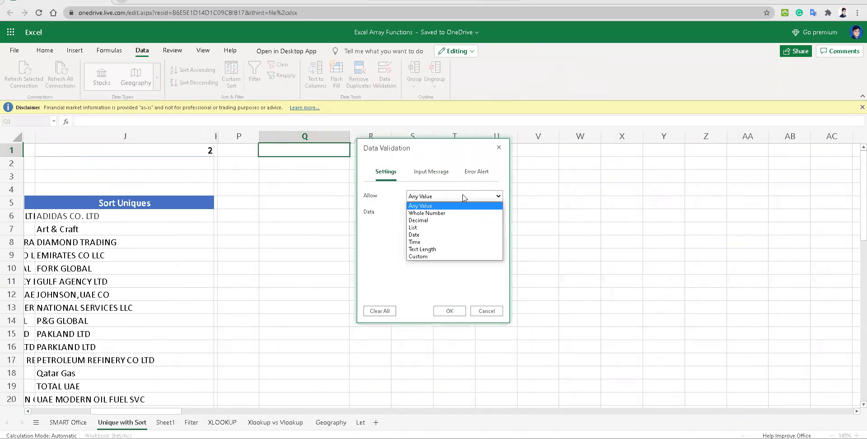
left_click(447, 227)
left_click(488, 228)
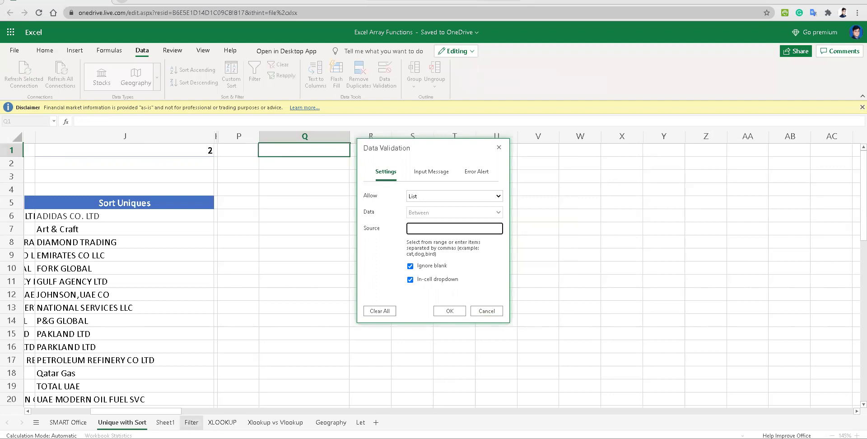
left_click_drag(174, 414, 159, 414)
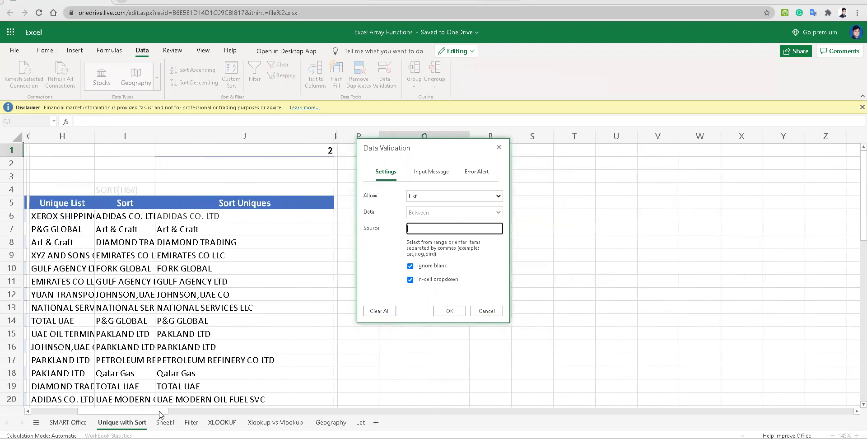
left_click(188, 215)
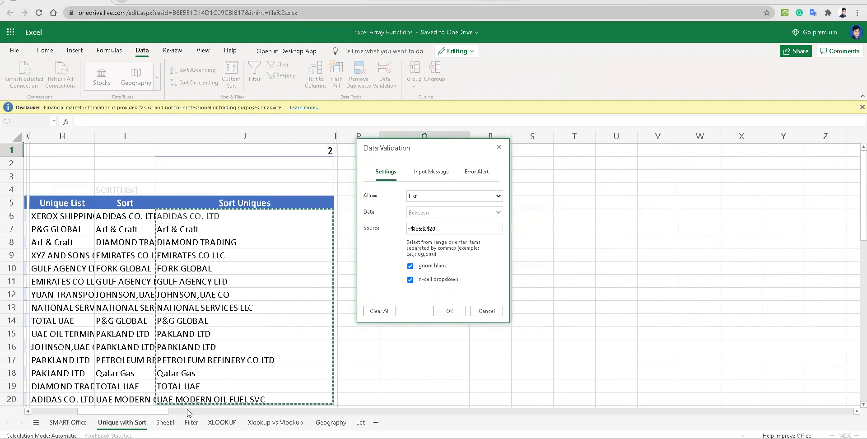
scroll(199, 369, "down", 3)
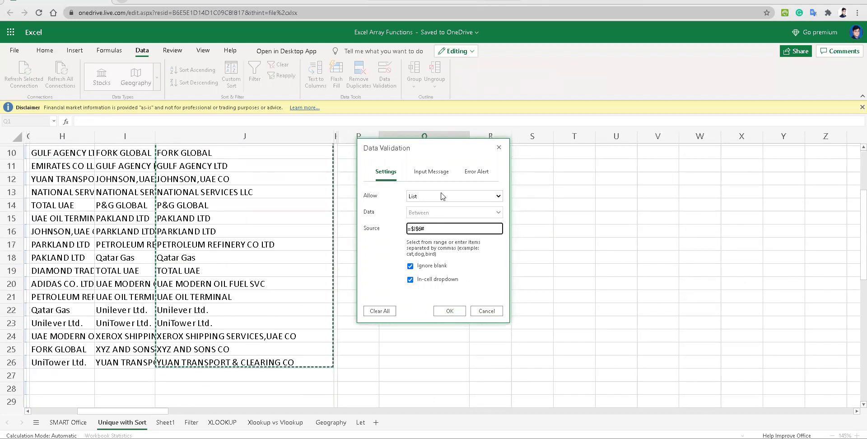
Set the validation's error alert type to Warning and apply the rule to Q1
left_click(433, 173)
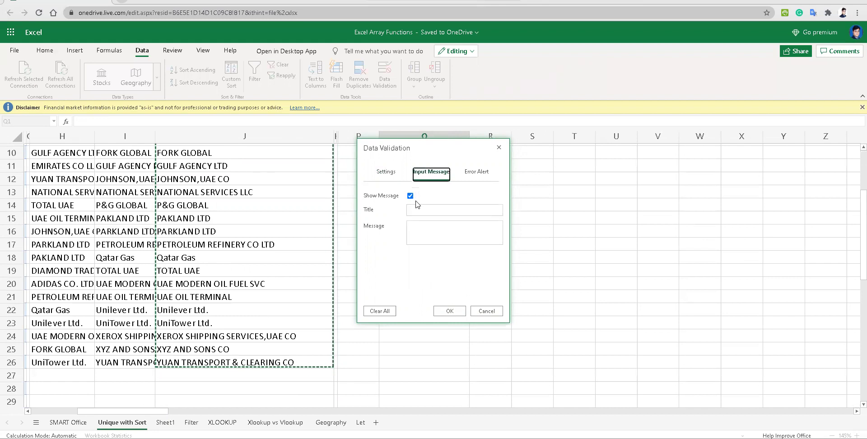
left_click(486, 176)
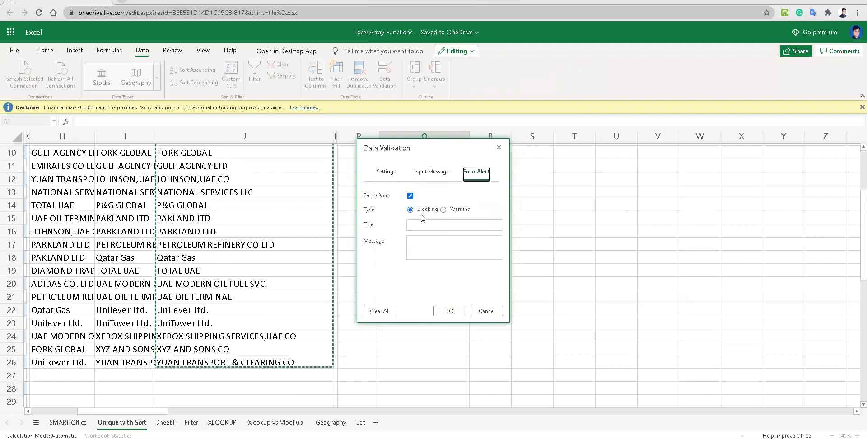
left_click(443, 210)
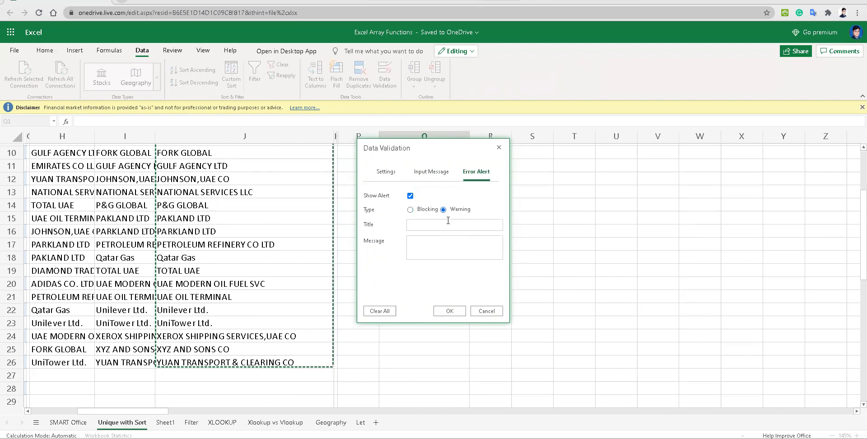
left_click(449, 310)
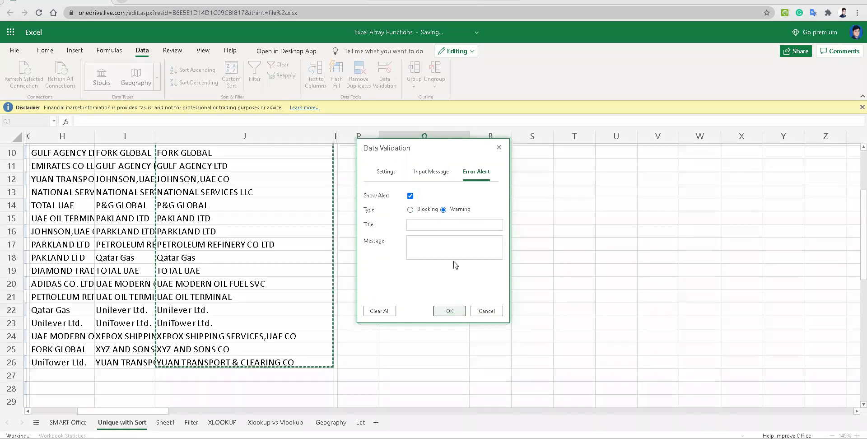
Choose DIAMOND TRADING from the customer dropdown in Q1
left_click(476, 149)
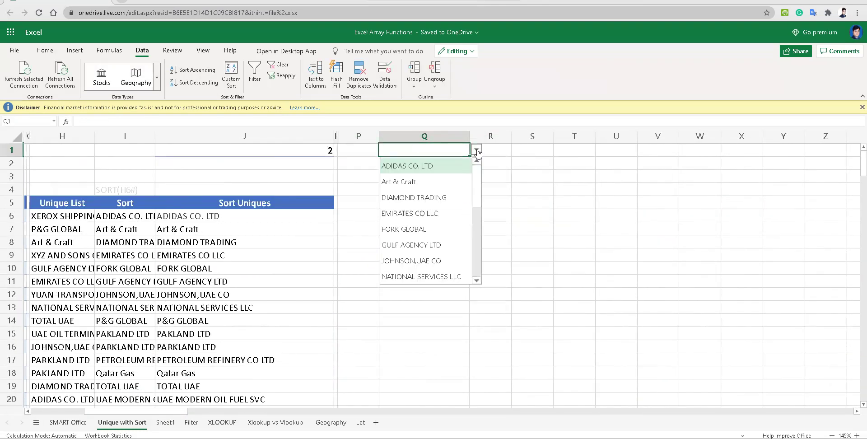
left_click(414, 199)
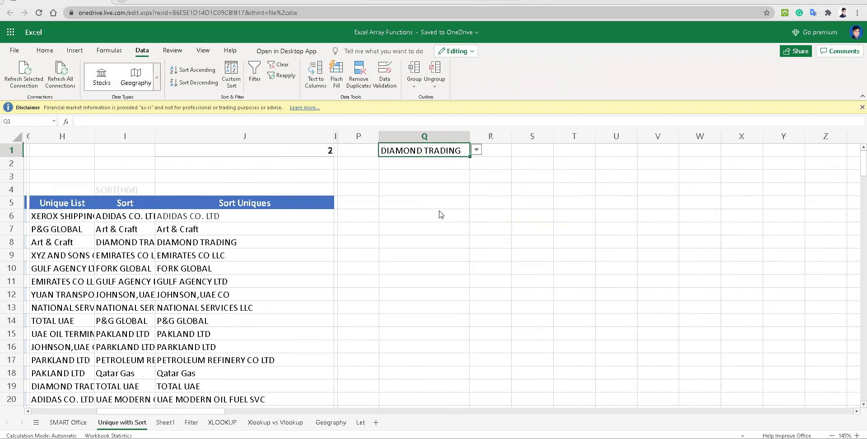
left_click(416, 207)
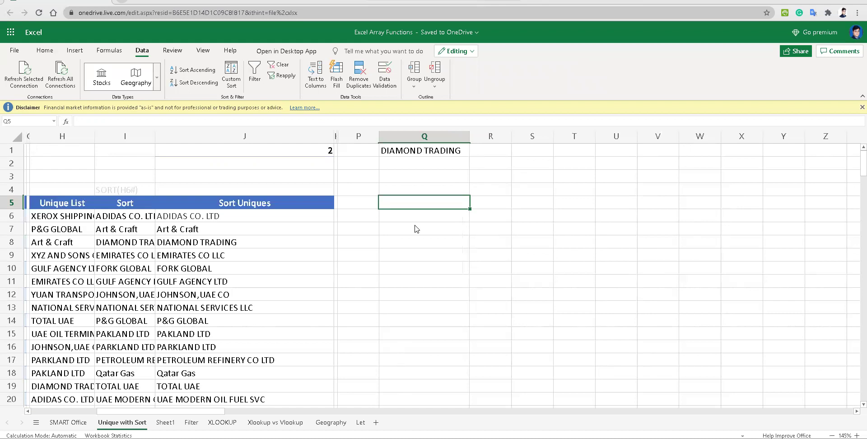
left_click(862, 107)
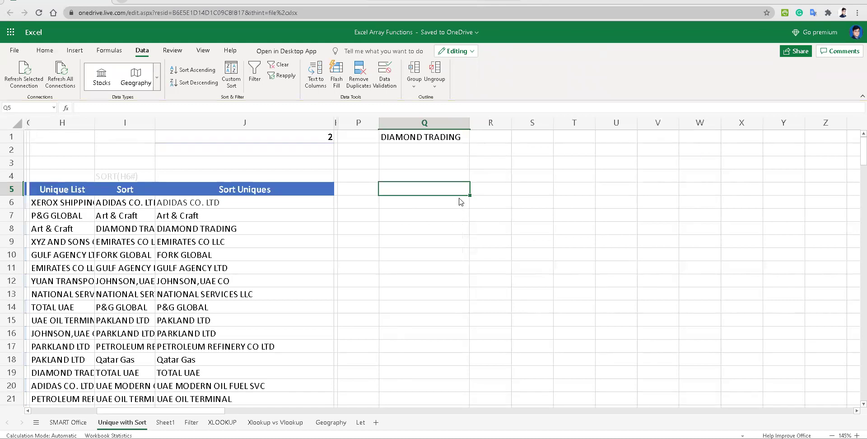
left_click(422, 206)
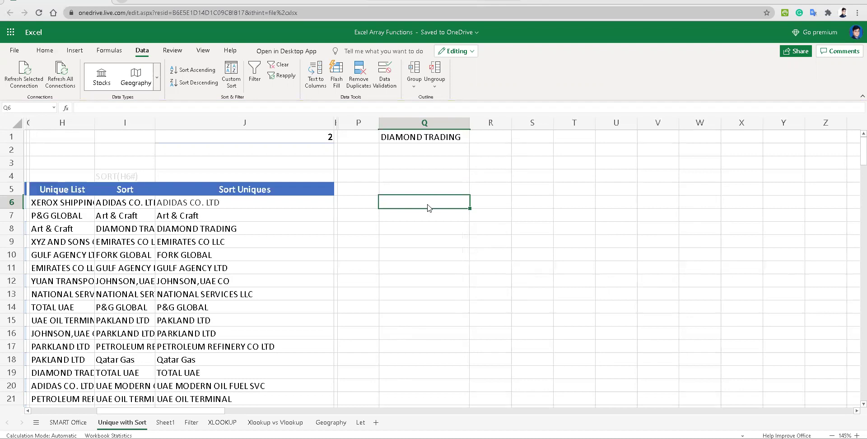
type("=fil")
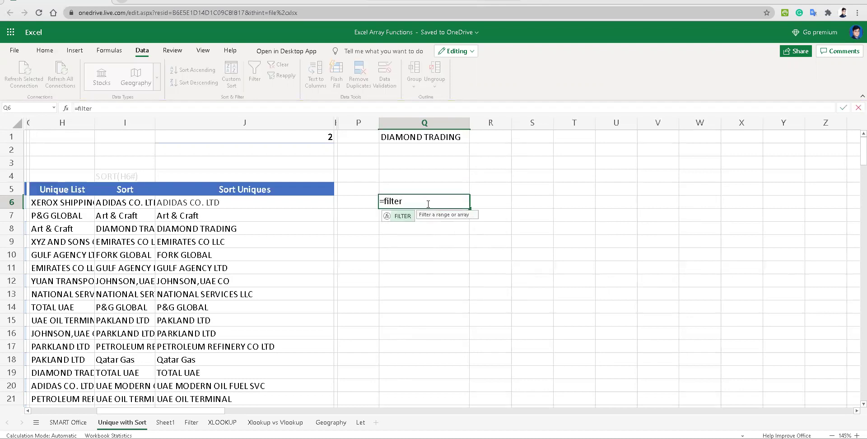
type("ter")
key("Tab")
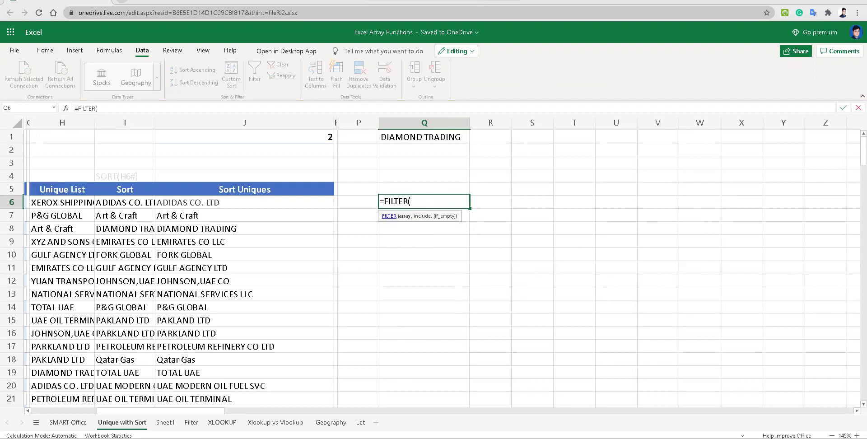
left_click(517, 412)
left_click(518, 412)
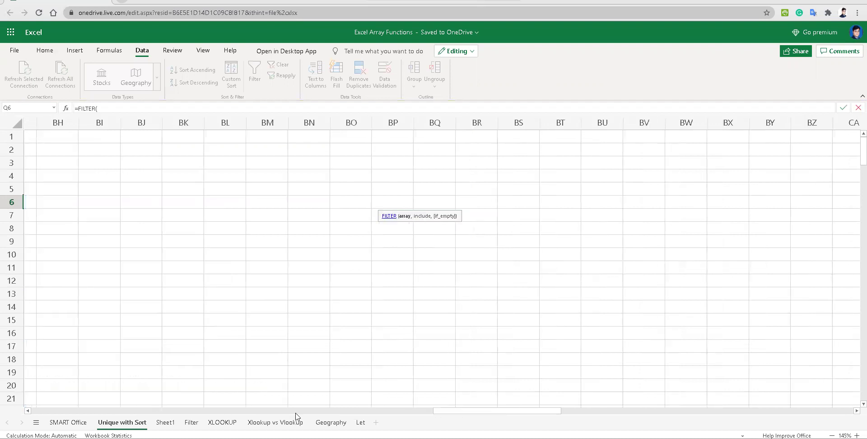
left_click(426, 412)
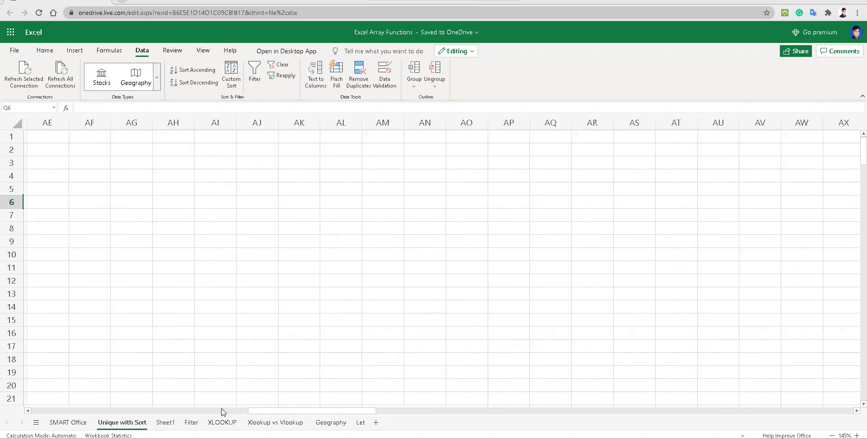
left_click(221, 412)
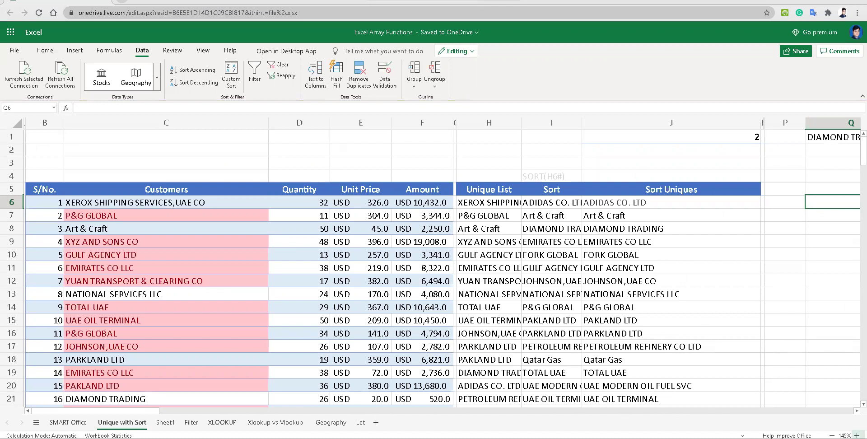
left_click(857, 411)
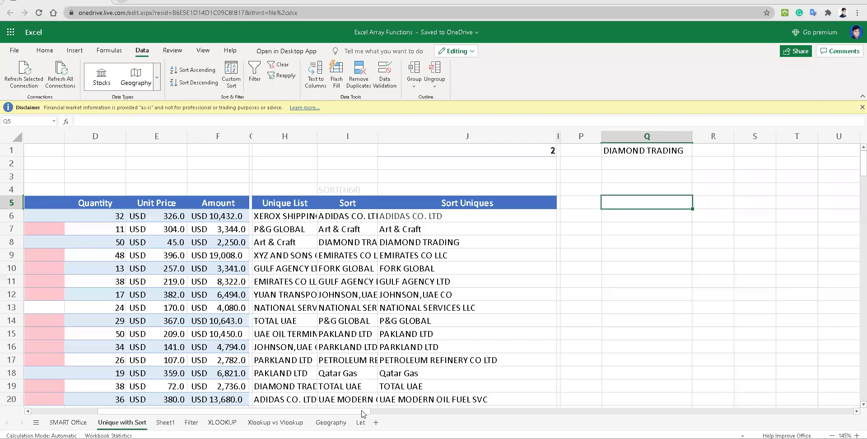
Copy the table headers Customers, Quantity, Unit Price and Amount from C5:F5 to the range starting at Q5
left_click_drag(364, 413, 284, 272)
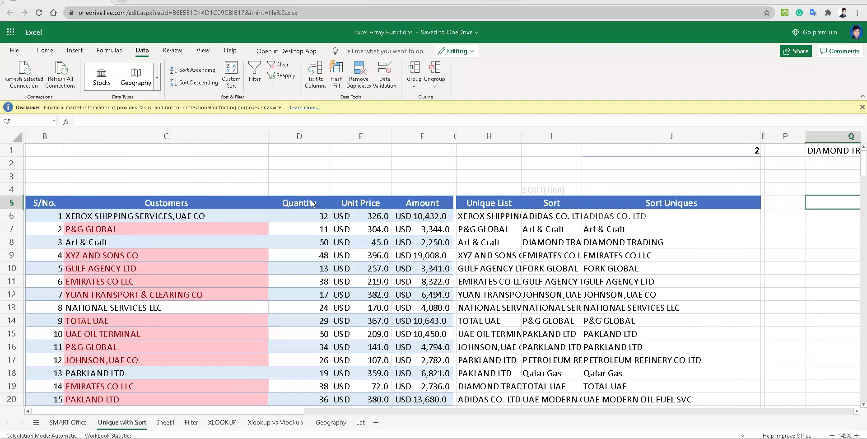
left_click_drag(192, 208, 429, 203)
key("ctrl+c")
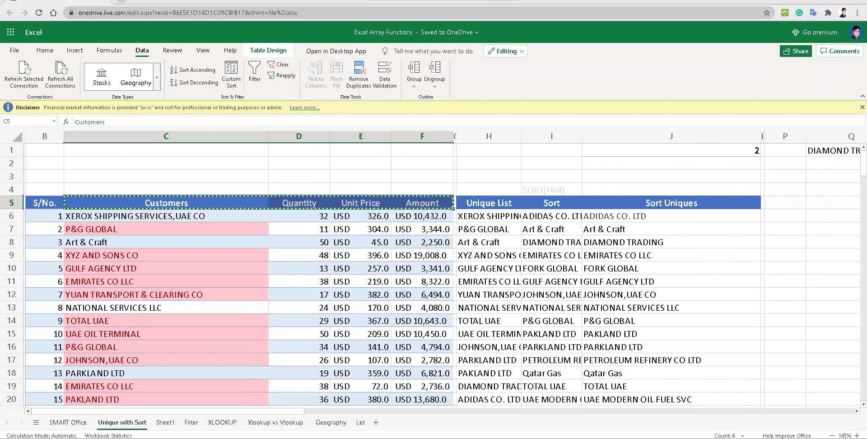
left_click(854, 412)
left_click(855, 413)
left_click(854, 413)
left_click(855, 413)
left_click(854, 413)
left_click(854, 413)
left_click(854, 413)
left_click(854, 413)
left_click(854, 413)
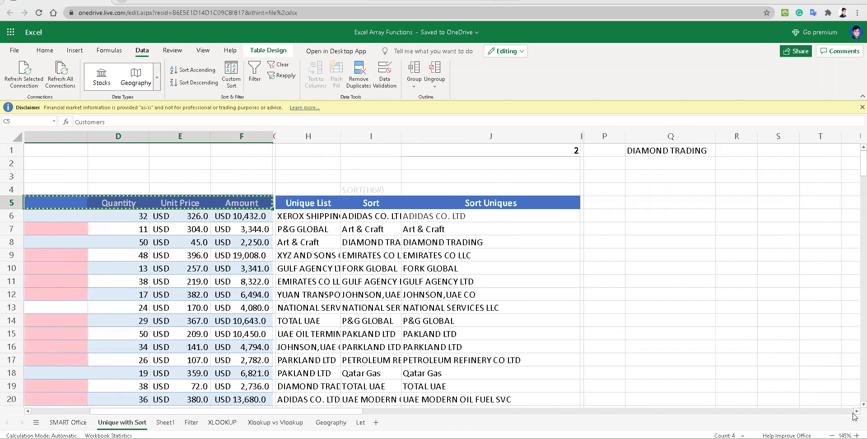
left_click(674, 204)
key("ctrl+v")
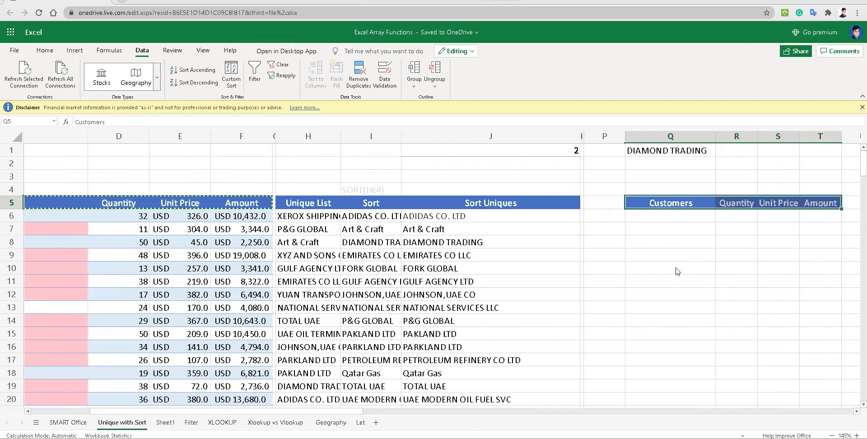
Delete the empty column P so the customer dropdown and the report headers move next to the lists
left_click(619, 149)
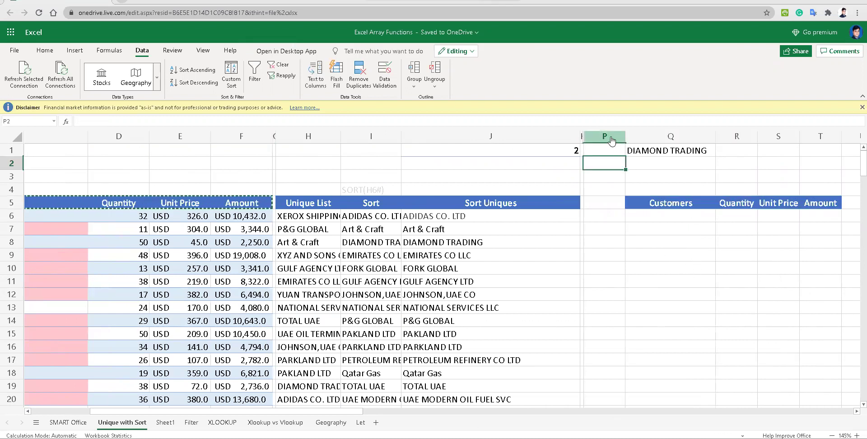
left_click(612, 137)
right_click(612, 138)
left_click(659, 234)
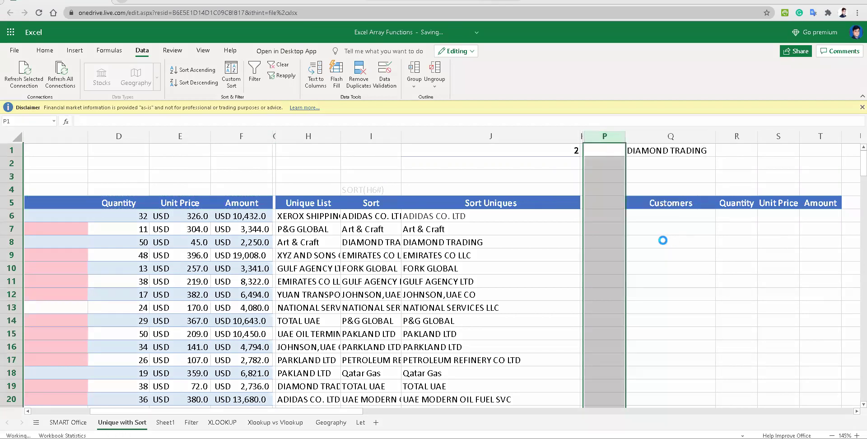
left_click(659, 208)
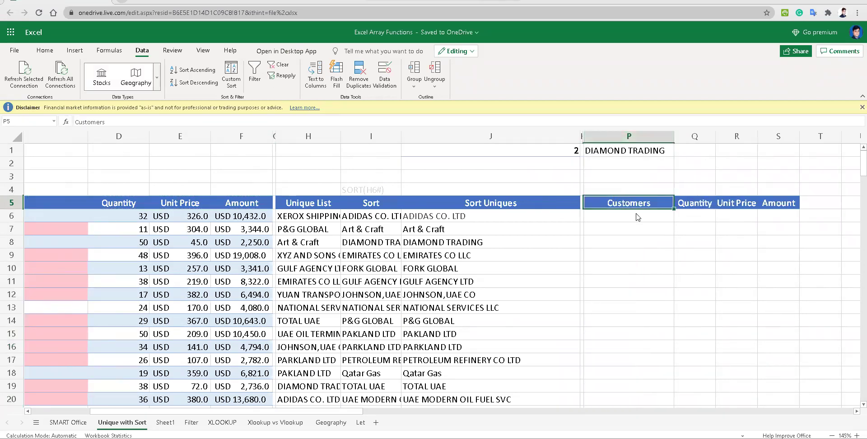
Rename the report's Customers header in P5 as Filter Function
left_click(302, 198)
left_click(384, 207)
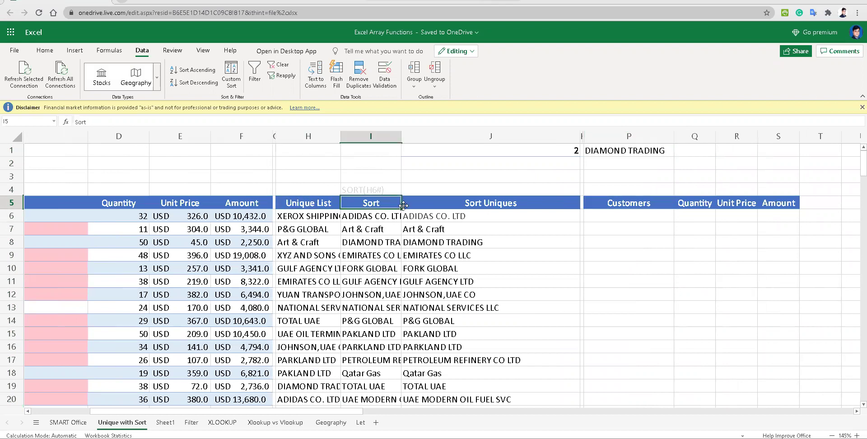
left_click(541, 208)
left_click(634, 206)
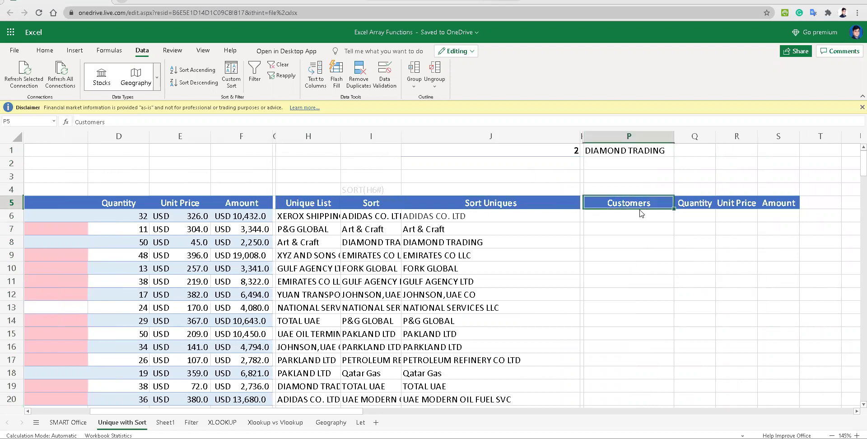
type("Filter")
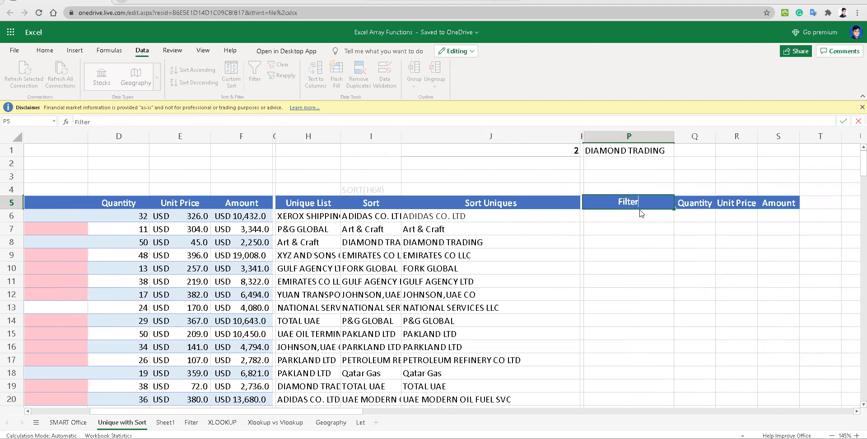
type(" Function")
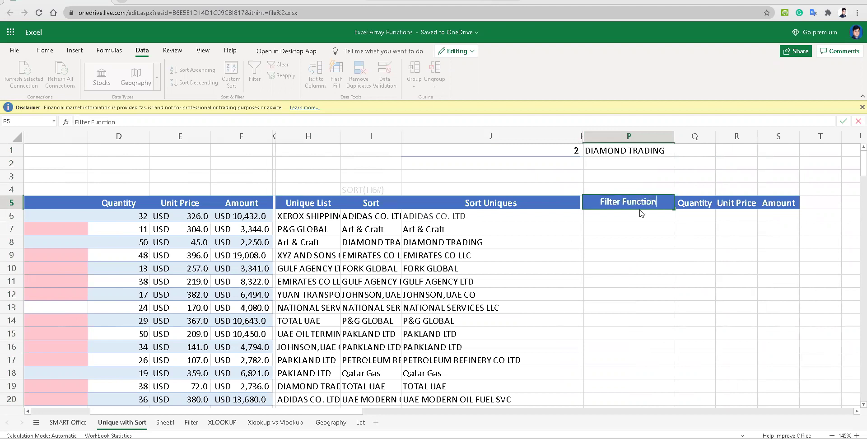
key("Return")
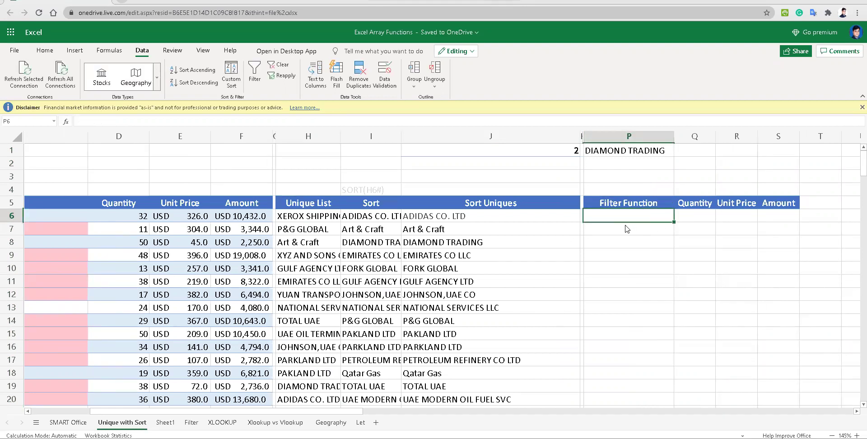
Start a FILTER formula in P6 with the absolute table range $C$6:$F$39 as its array
type("=")
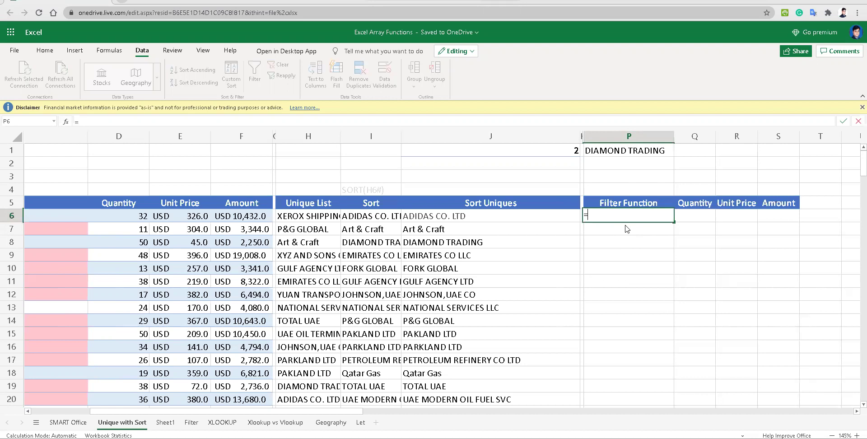
type("filter")
key("Tab")
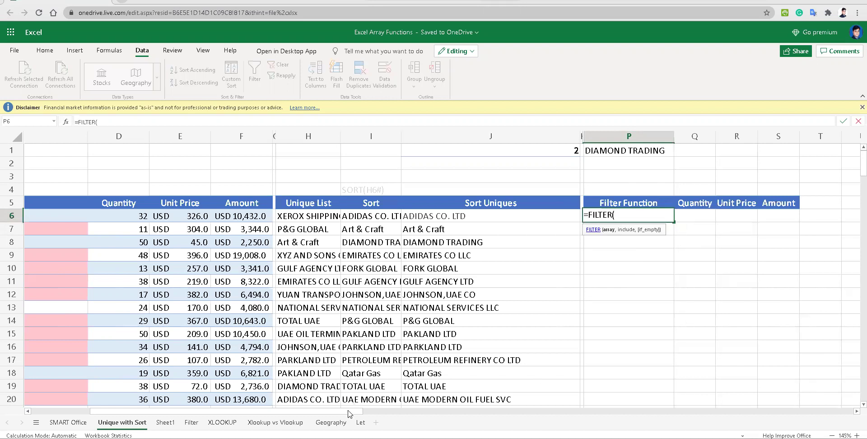
left_click_drag(350, 412, 292, 412)
left_click_drag(138, 217, 433, 282)
left_click_drag(408, 381, 405, 357)
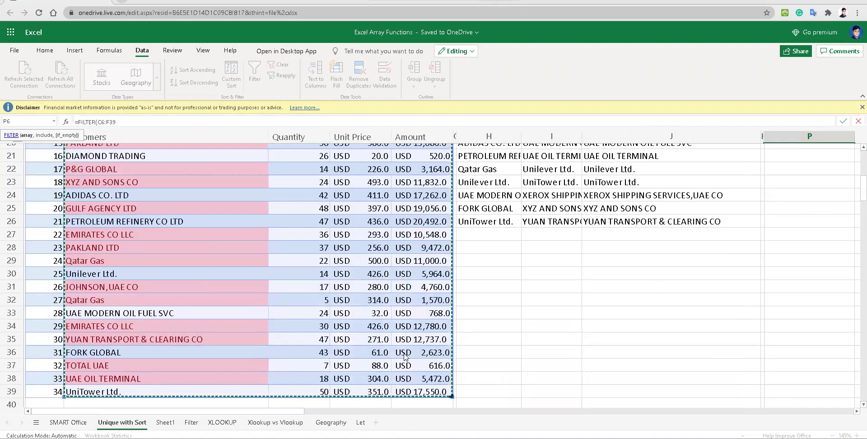
key("F4")
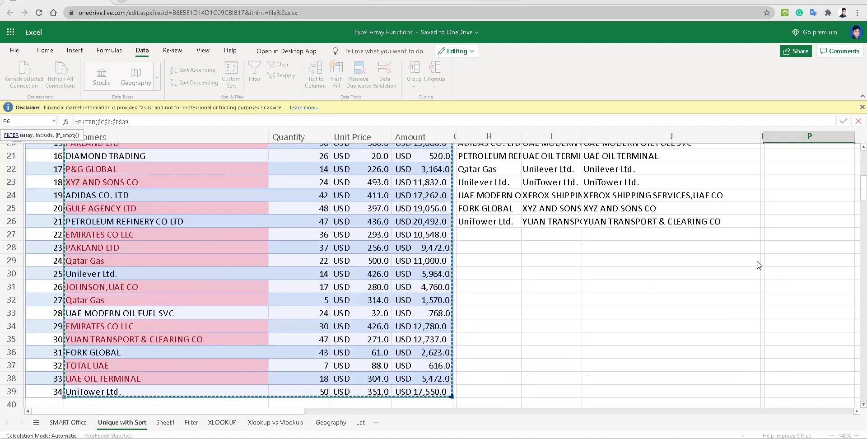
left_click(862, 107)
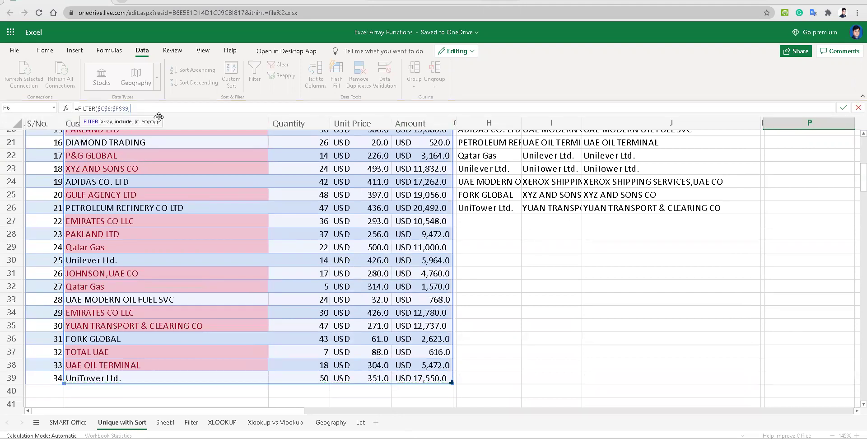
Complete the FILTER formula in P6 with the include condition $C$6:$C$39=$P$1
type(",")
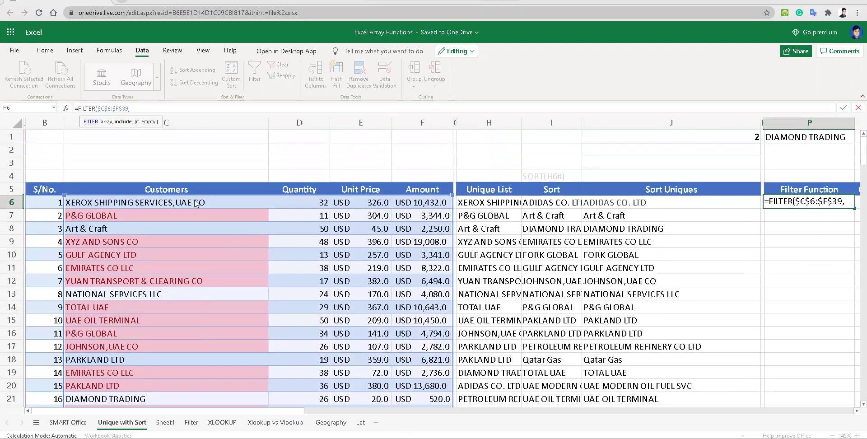
left_click_drag(166, 203, 175, 286)
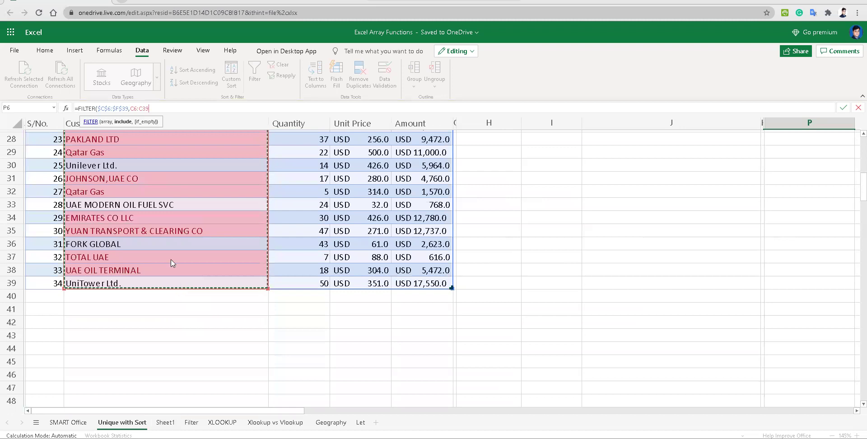
key("F4")
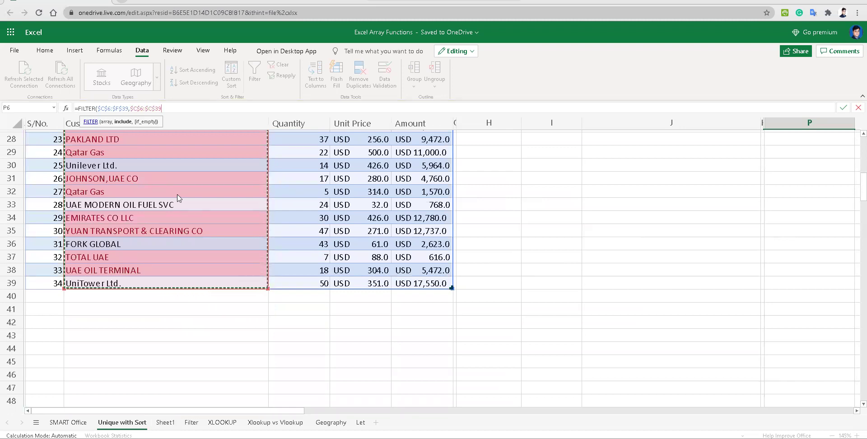
type("=")
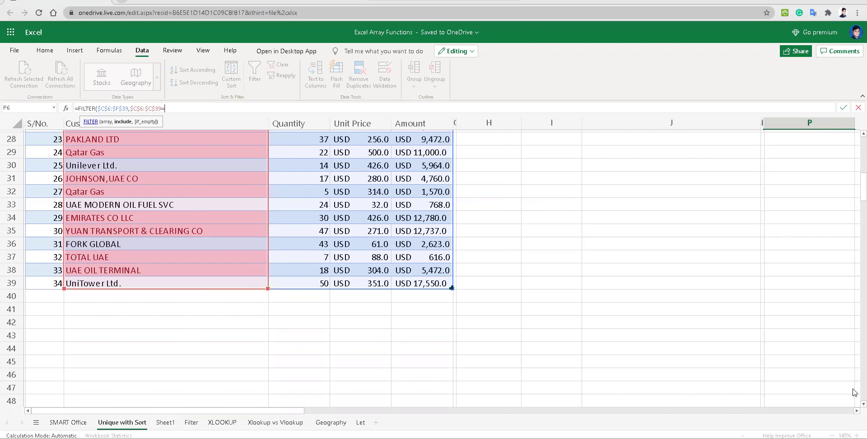
scroll(853, 281, "up", 9)
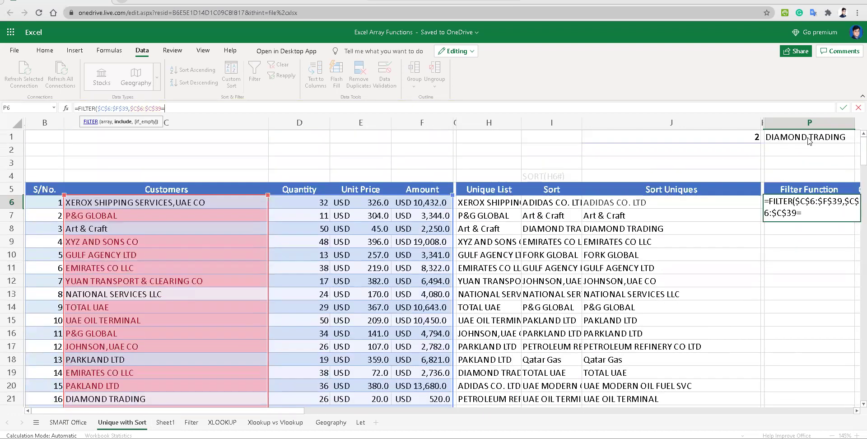
left_click(808, 141)
key("F4")
key("Return")
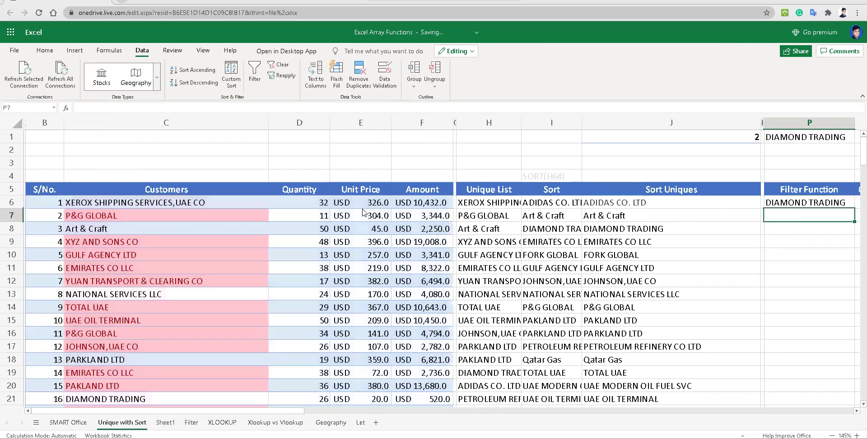
Examine the filtered record that the formula returns across P6:S6
key("Up")
key("Right")
key("Right")
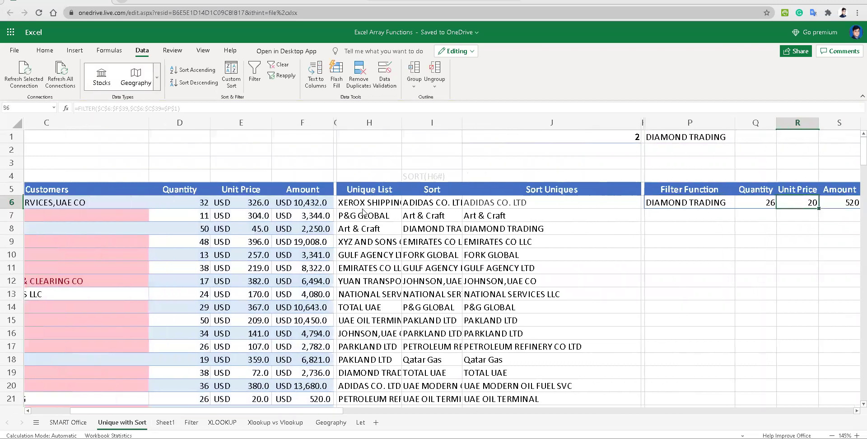
key("Right")
key("Left")
key("Left")
key("Left")
key("Left")
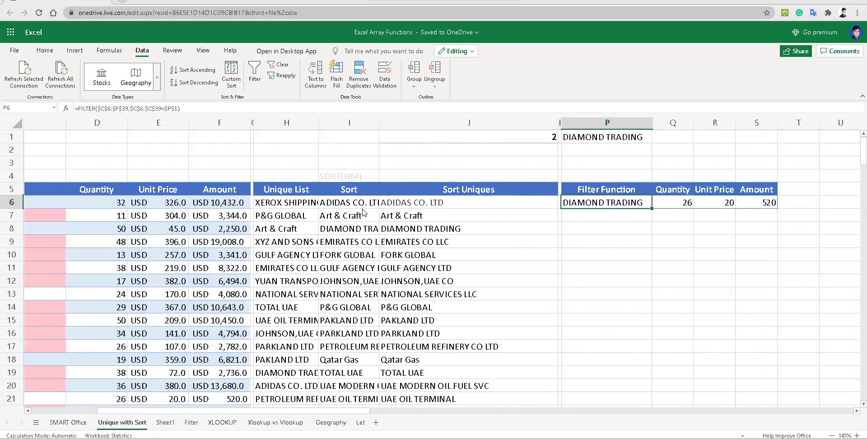
Clear the leftover COUNTIFS formula from J1
left_click(623, 140)
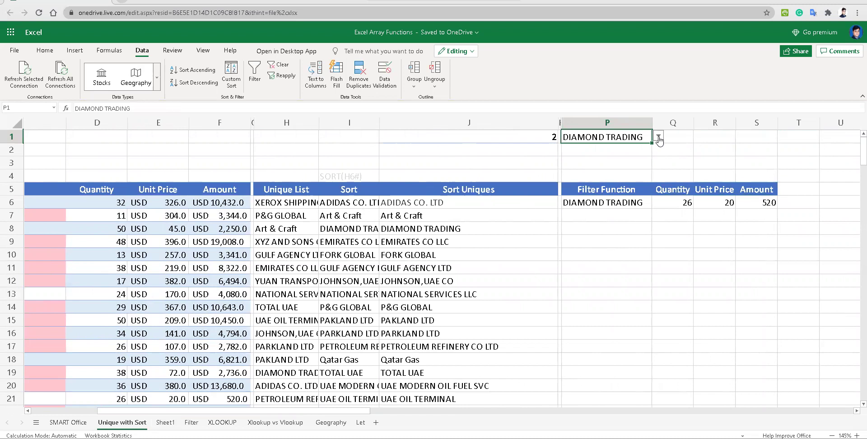
left_click(659, 140)
left_click(542, 149)
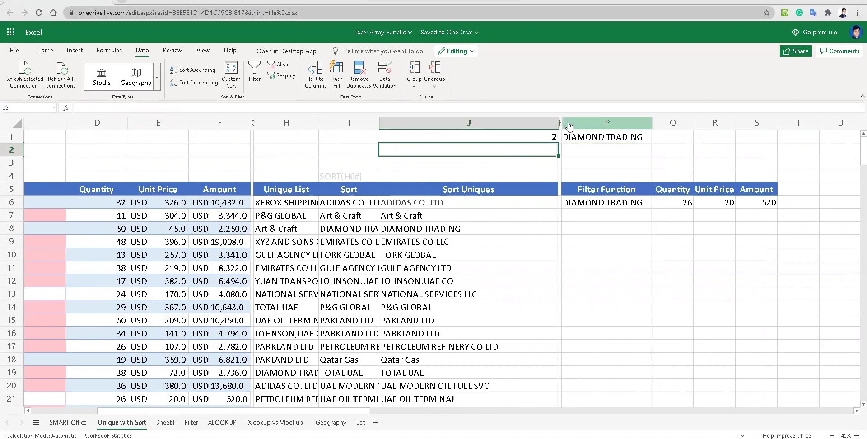
left_click(551, 137)
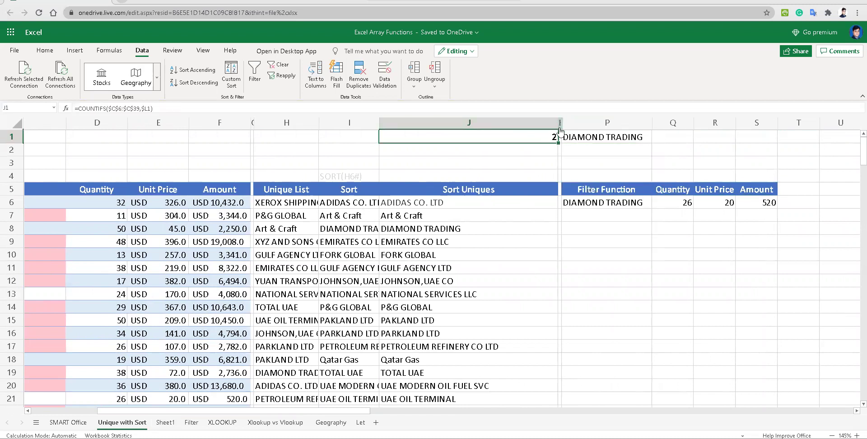
Widen the collapsed column O beside the filter report and undo the change
left_click_drag(560, 123, 574, 123)
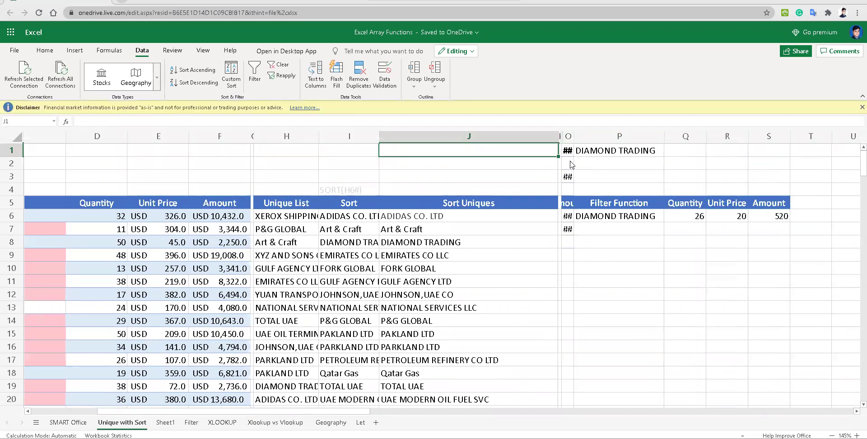
key("ctrl+z")
left_click(685, 151)
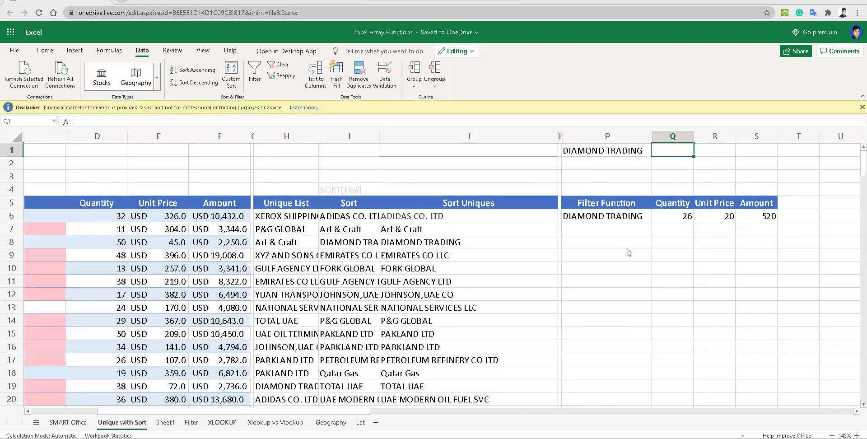
Choose GULF AGENCY LTD from the customer dropdown in P1
left_click(609, 216)
left_click(623, 151)
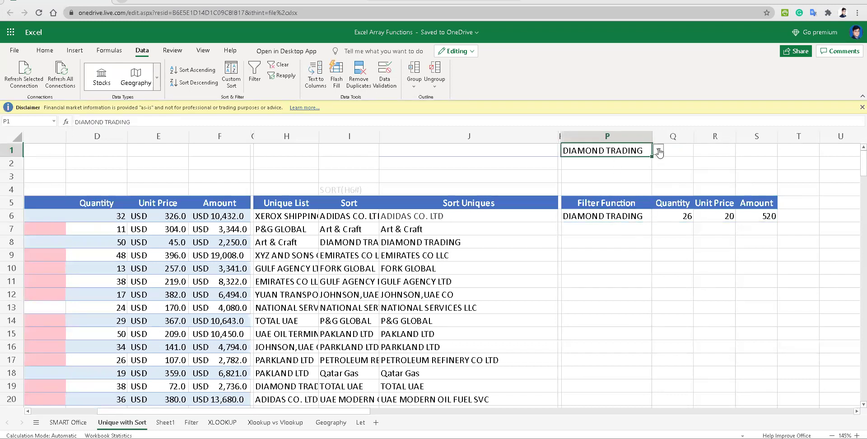
left_click(659, 151)
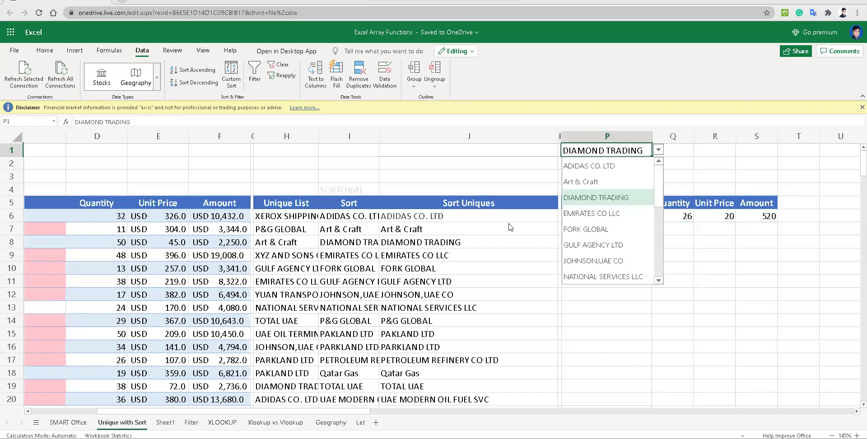
left_click_drag(348, 412, 277, 415)
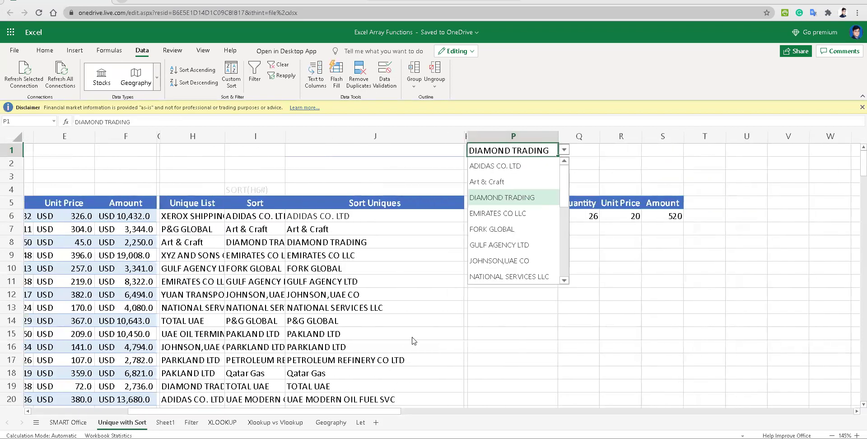
left_click(518, 246)
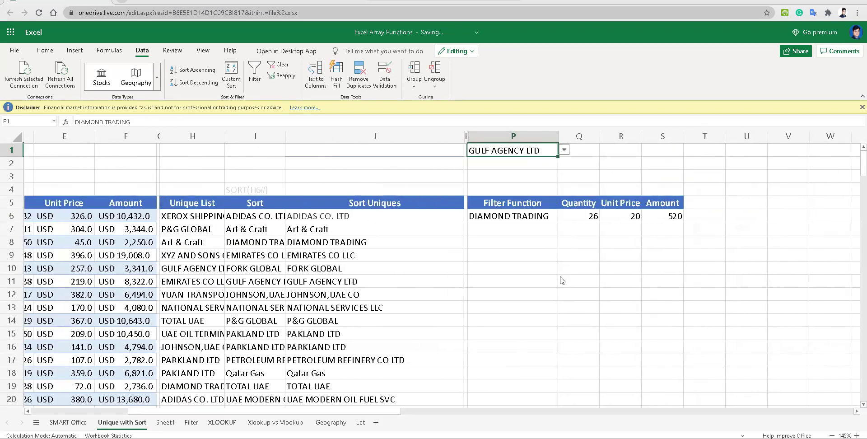
Compare the filtered rows for GULF AGENCY LTD with that customer's records in the source table
left_click(591, 229)
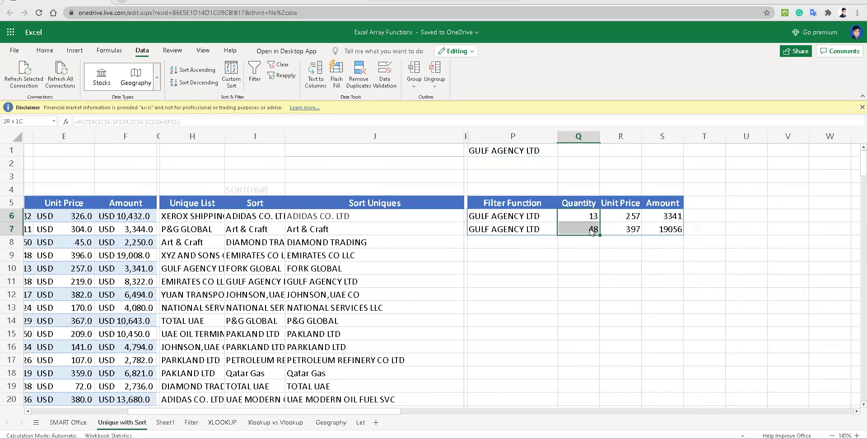
left_click(555, 269)
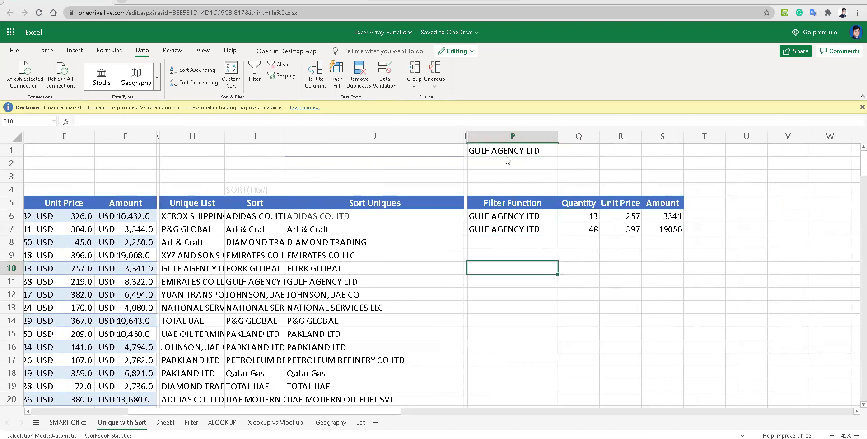
left_click(522, 221)
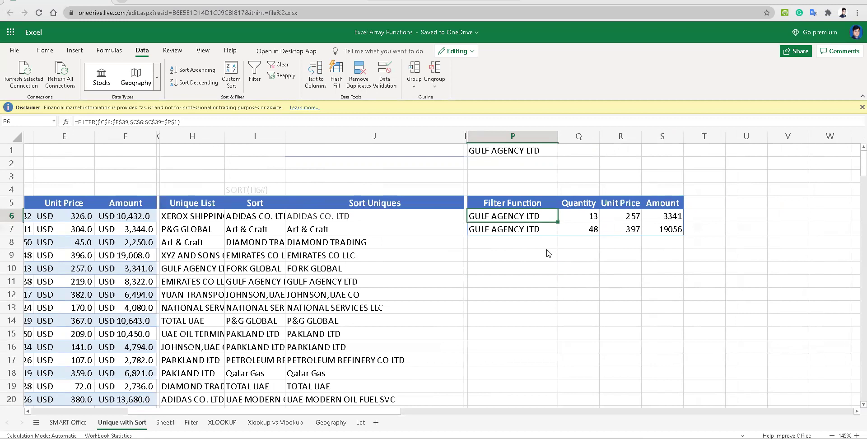
left_click_drag(398, 413, 267, 414)
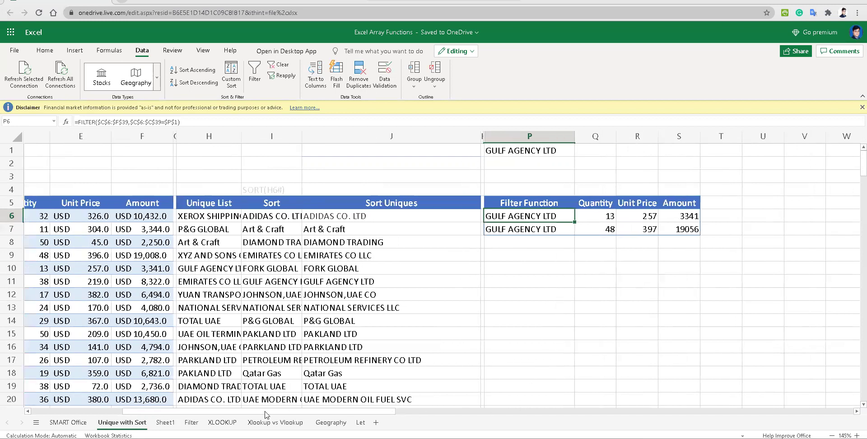
scroll(196, 304, "down", 3)
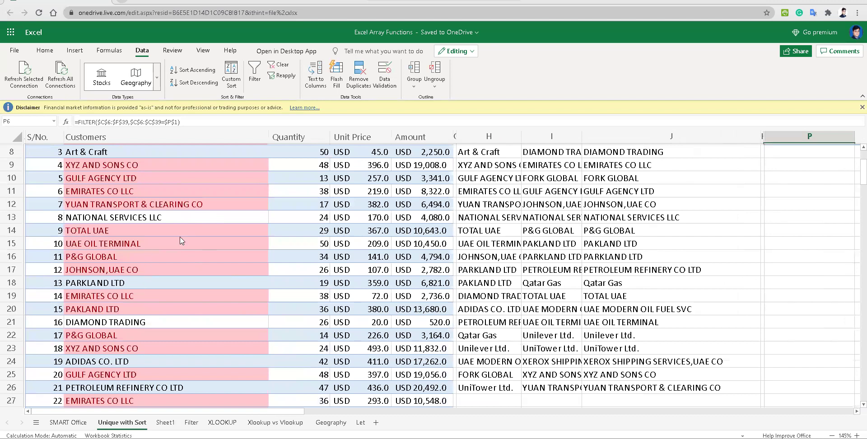
Copy GULF AGENCY LTD from C10 over the customers in C16:C17 of the source table
left_click(136, 181)
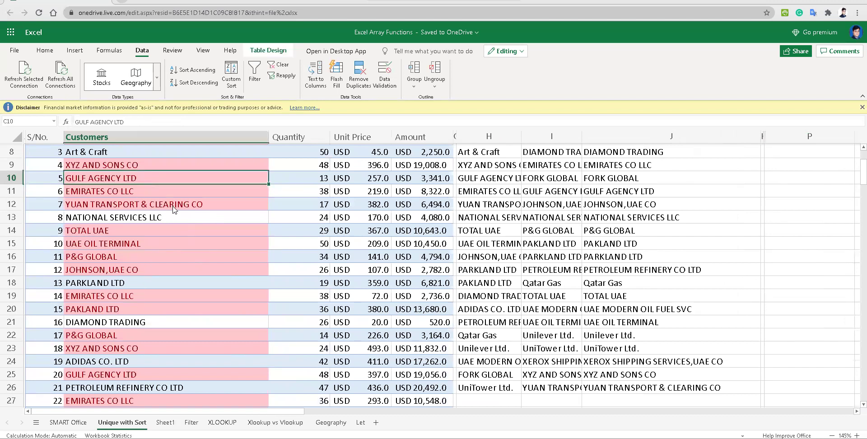
key("ctrl+c")
key("Down")
key("Down")
key("Down")
key("Down")
key("Down")
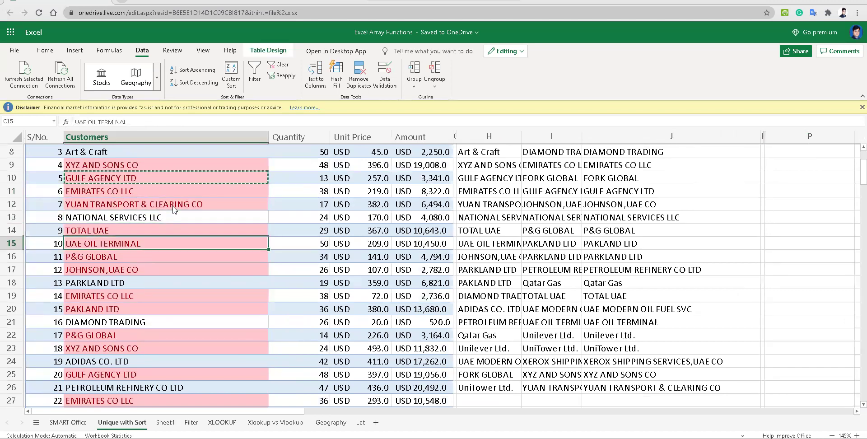
key("Down")
key("shift+Down")
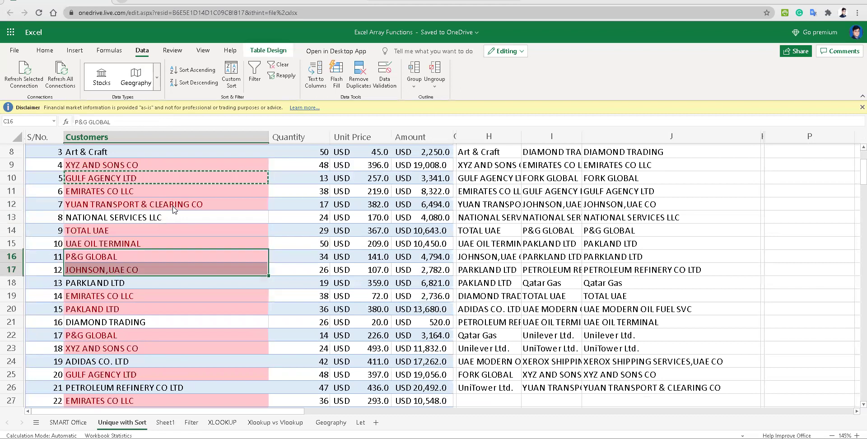
key("ctrl+v")
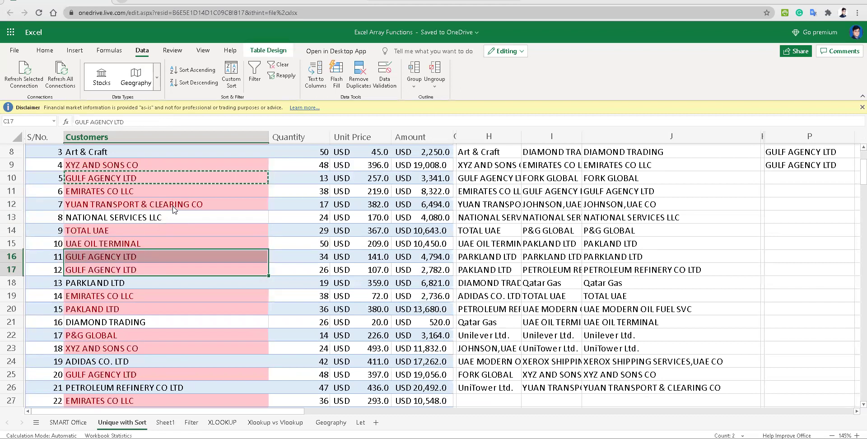
left_click(238, 262)
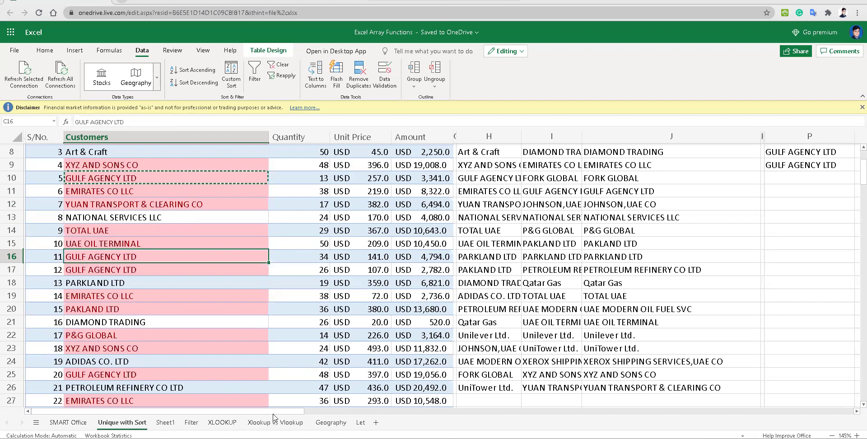
Check the filter report for the extra GULF AGENCY LTD rows and their quantities and amounts
scroll(459, 350, "right", 6)
scroll(451, 330, "up", 3)
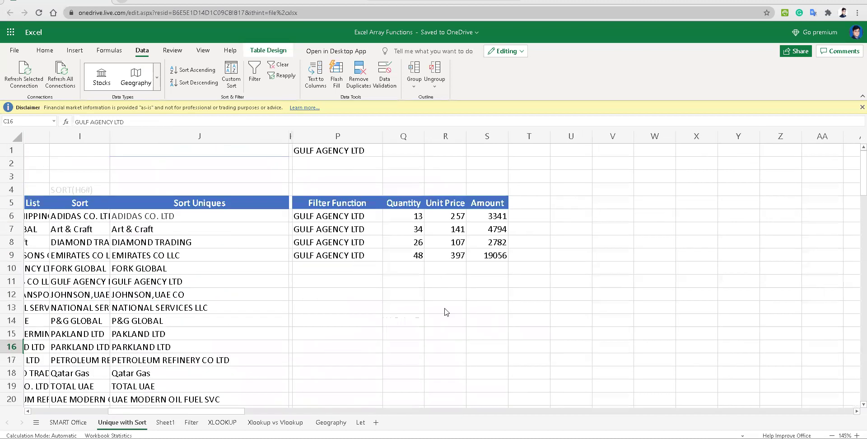
left_click_drag(409, 220, 411, 257)
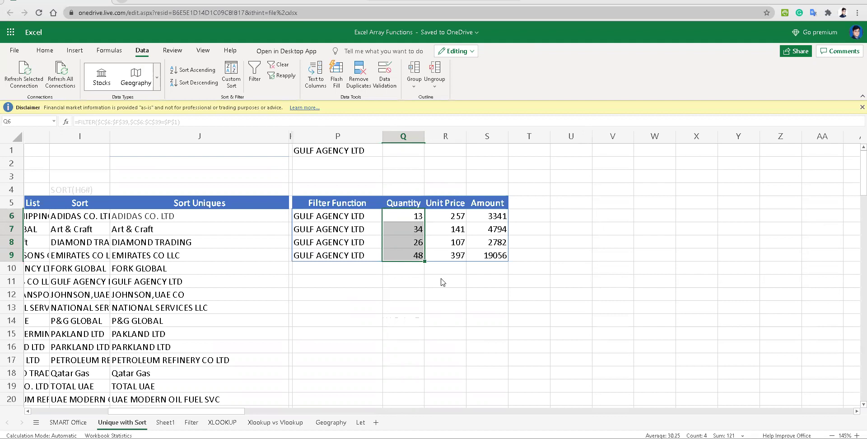
left_click(492, 221)
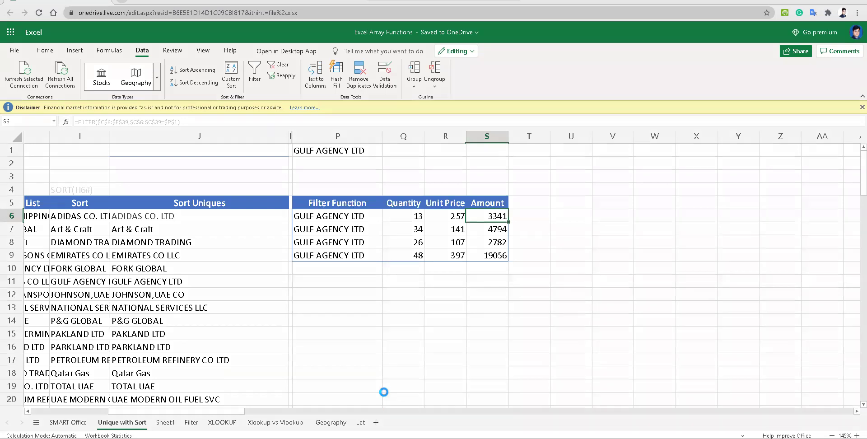
Enter Germany in B2 of a new blank sheet and dismiss the financial market disclaimer
left_click(64, 153)
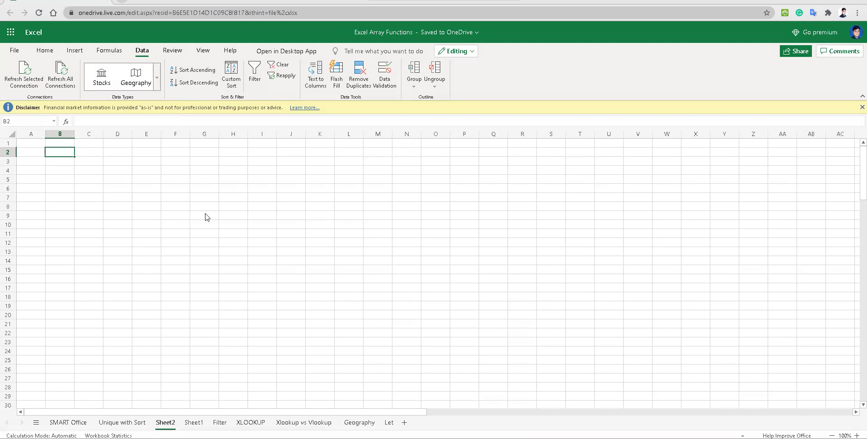
type("Germany")
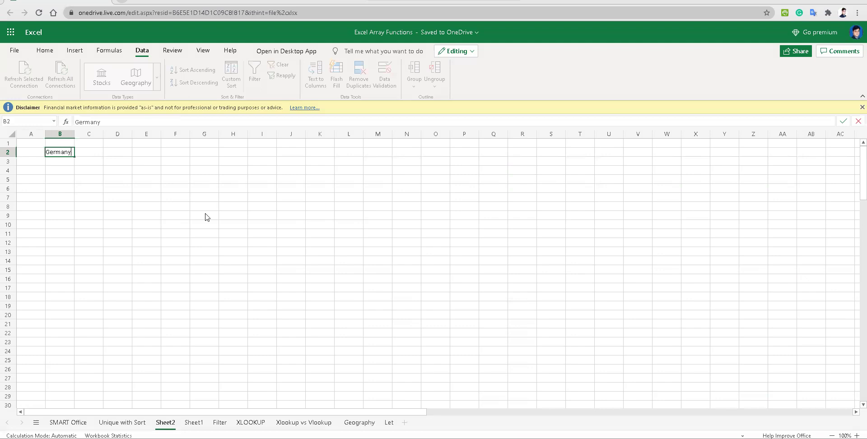
key("ctrl+Return")
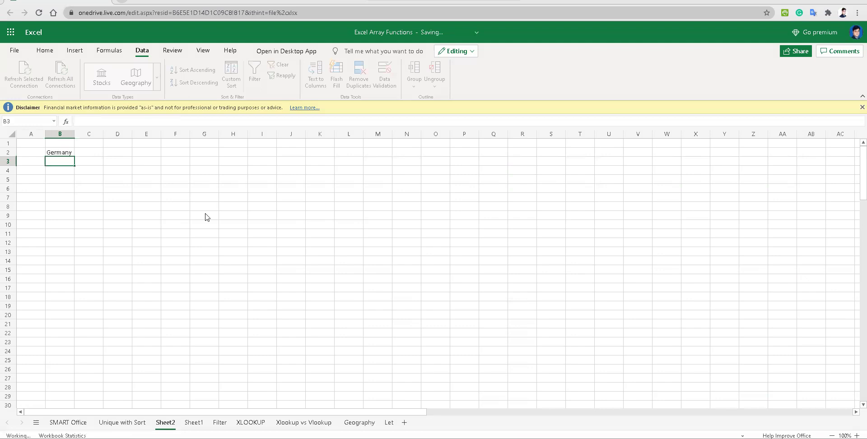
left_click(862, 107)
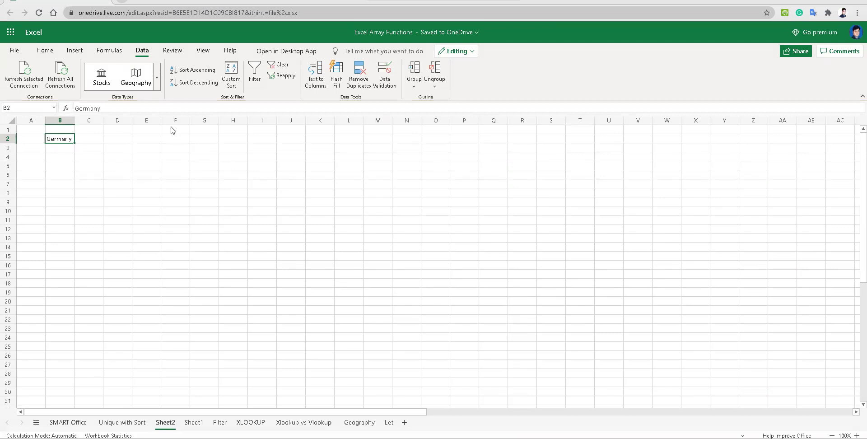
Convert B2 to the Geography data type, matching it to the country Germany
left_click(136, 75)
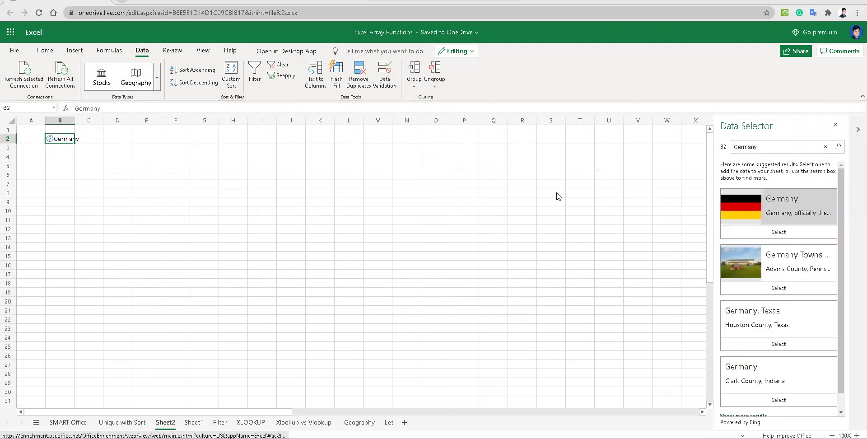
left_click(794, 208)
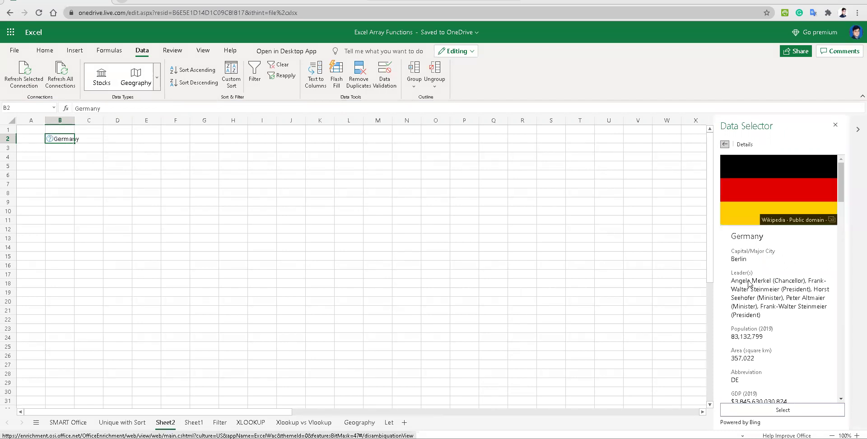
left_click(782, 410)
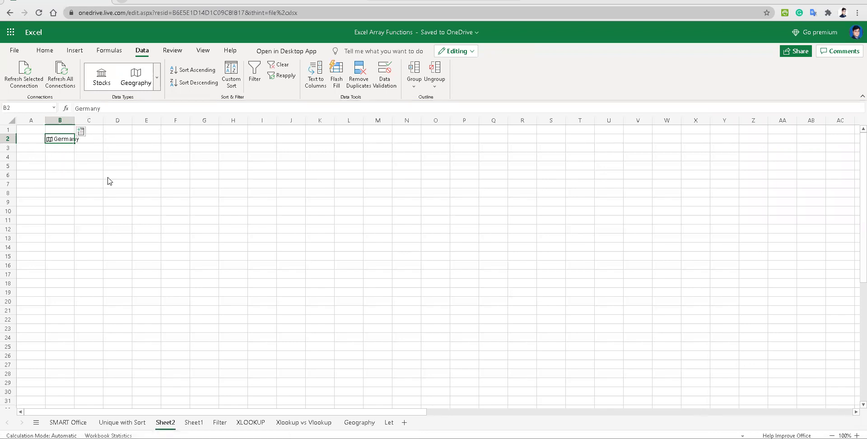
Extract Germany's Area and Calling code fields into C2 and D2
scroll(107, 184, "up", 3, "ctrl")
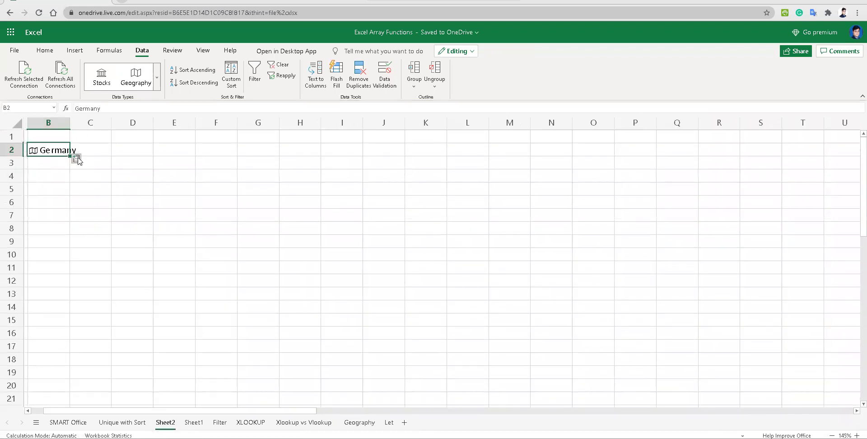
left_click(76, 158)
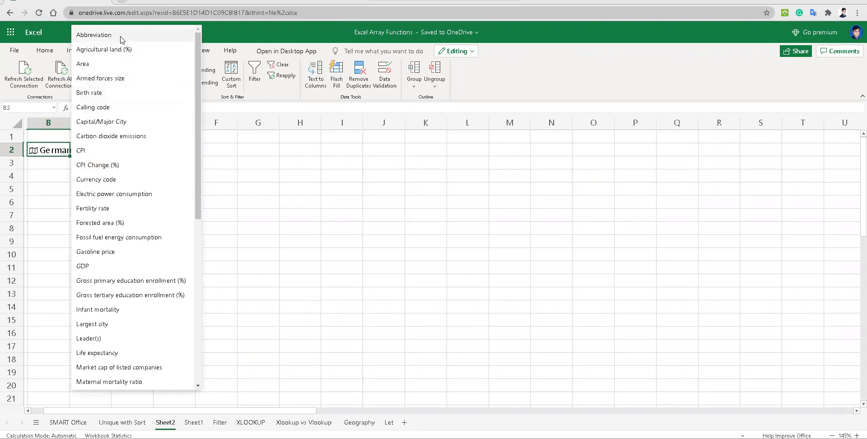
left_click(131, 68)
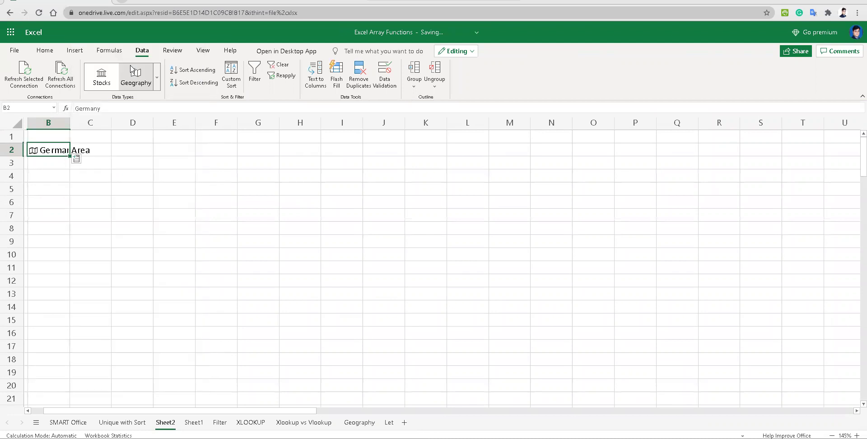
left_click(76, 137)
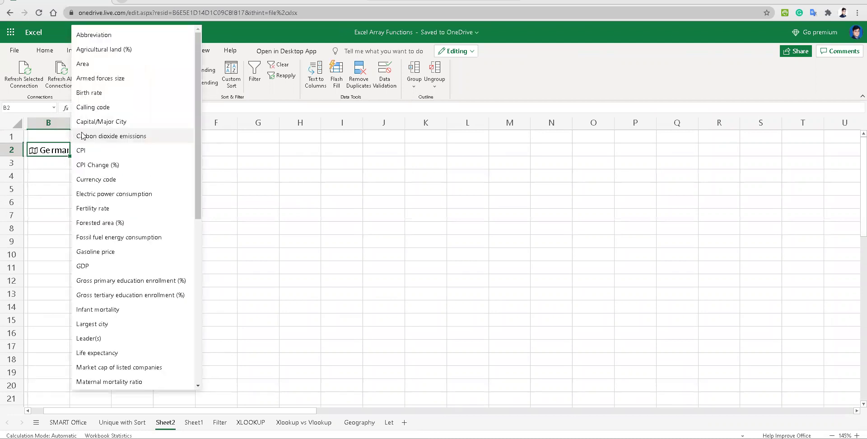
left_click(111, 110)
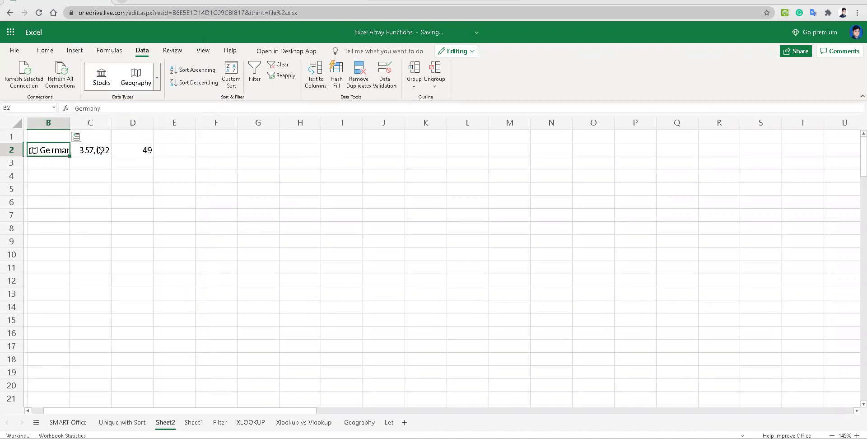
Extract Germany's Capital/Major City and GDP fields into E2 and F2
left_click(76, 137)
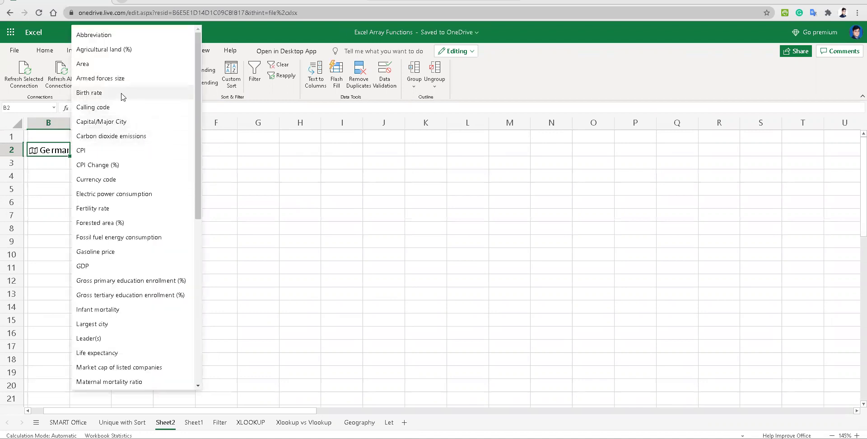
left_click(137, 122)
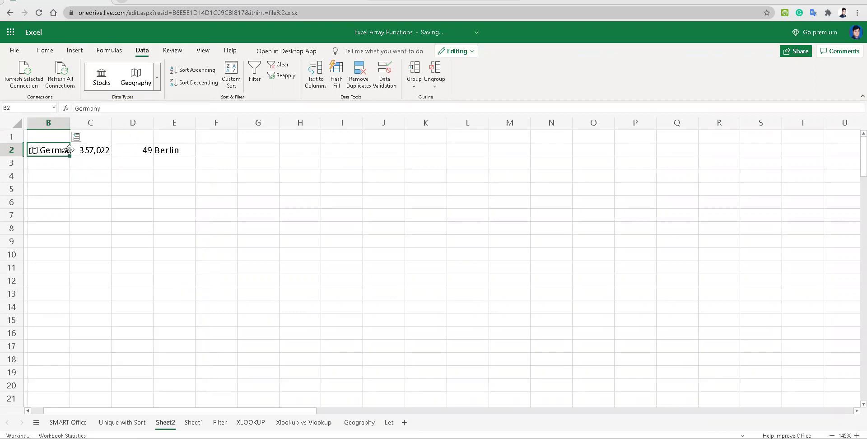
left_click(77, 138)
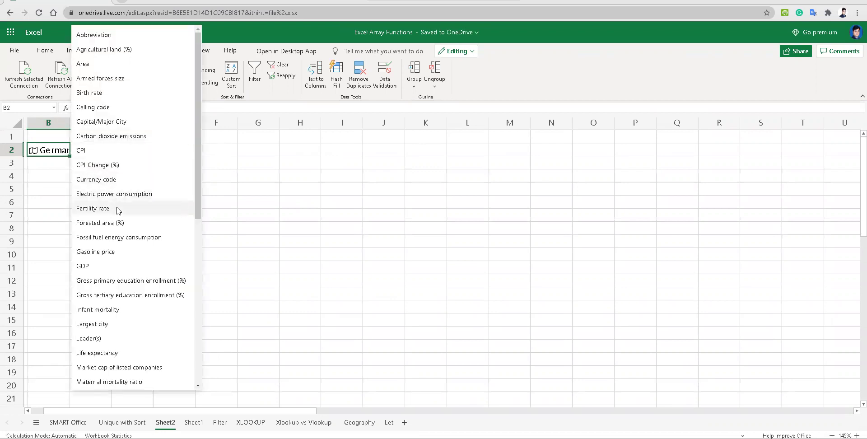
left_click(126, 266)
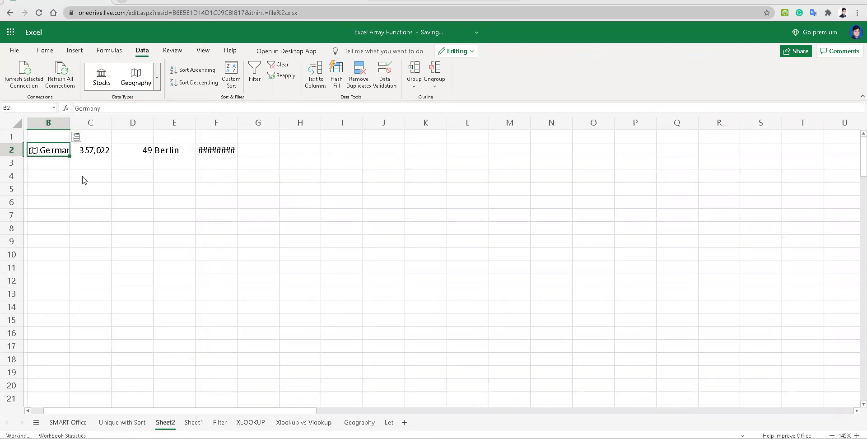
Extract Germany's Life expectancy and Unemployment rate fields into G2 and H2
left_click_drag(79, 138, 131, 356)
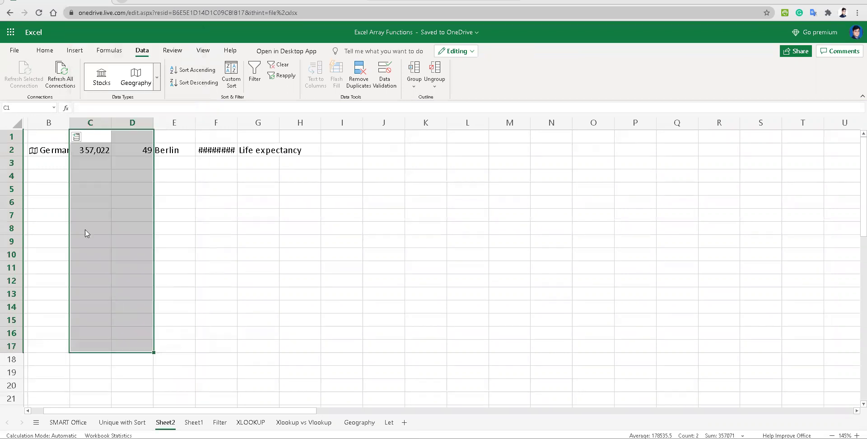
left_click(54, 152)
left_click(75, 137)
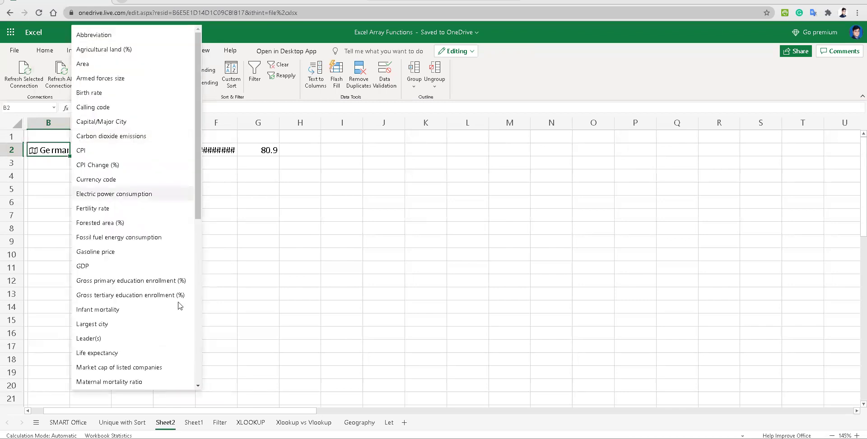
left_click(198, 332)
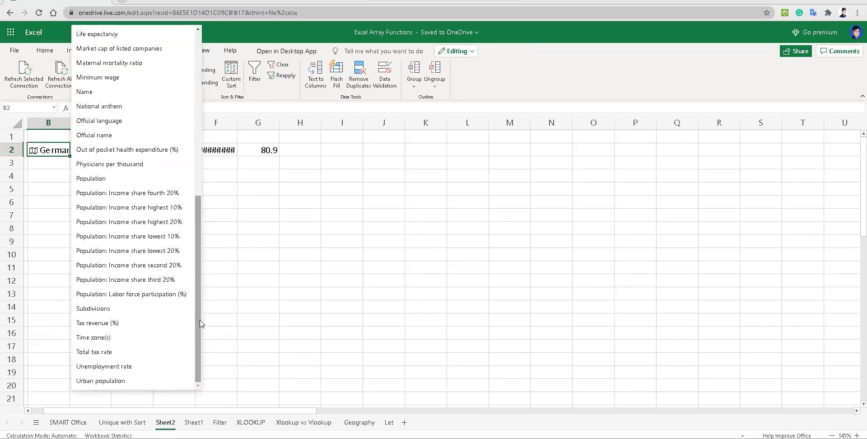
left_click(127, 368)
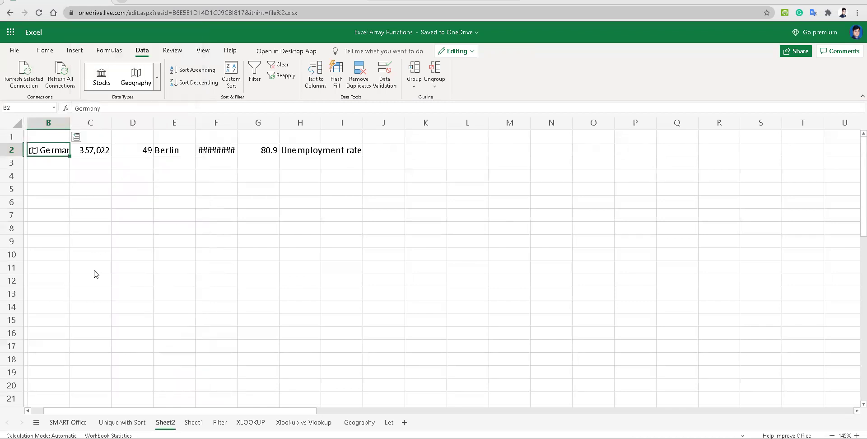
Extract Germany's Time zone(s) field into I2 and delete it again
left_click(77, 137)
left_click_drag(198, 197, 198, 367)
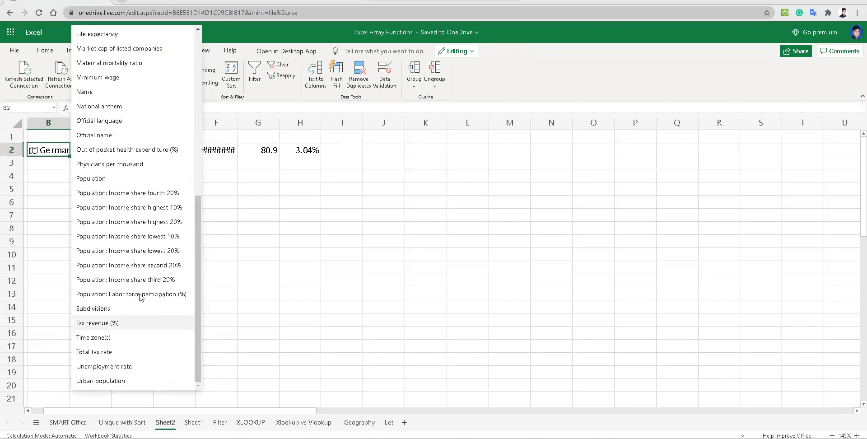
left_click(132, 336)
left_click(338, 154)
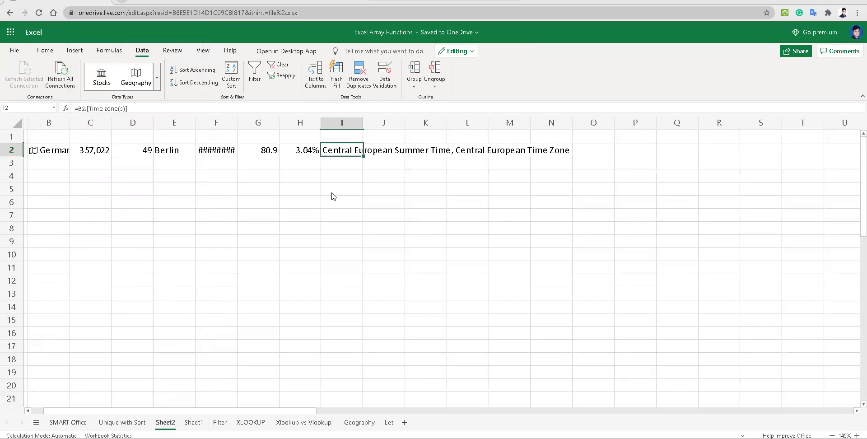
key("Delete")
Widen column B to fit the country name and autofit column F to the GDP figure
left_click(60, 153)
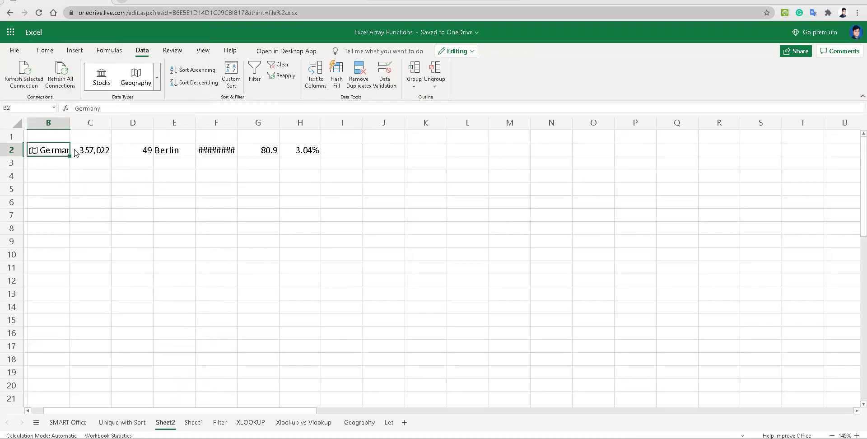
left_click_drag(70, 123, 98, 130)
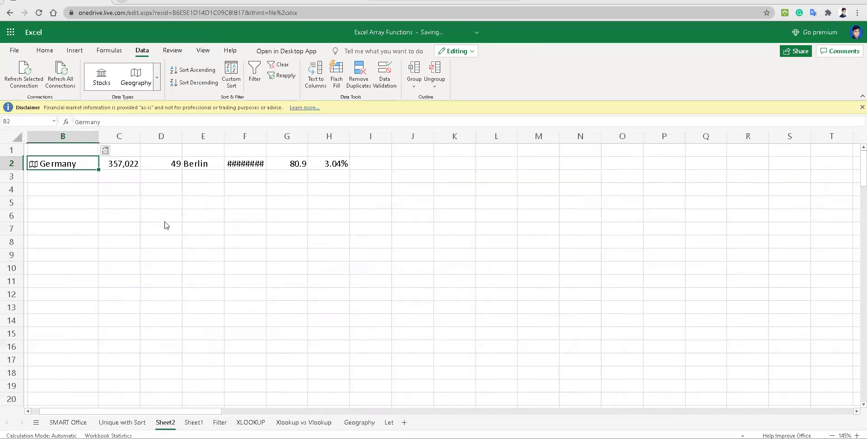
left_click(77, 177)
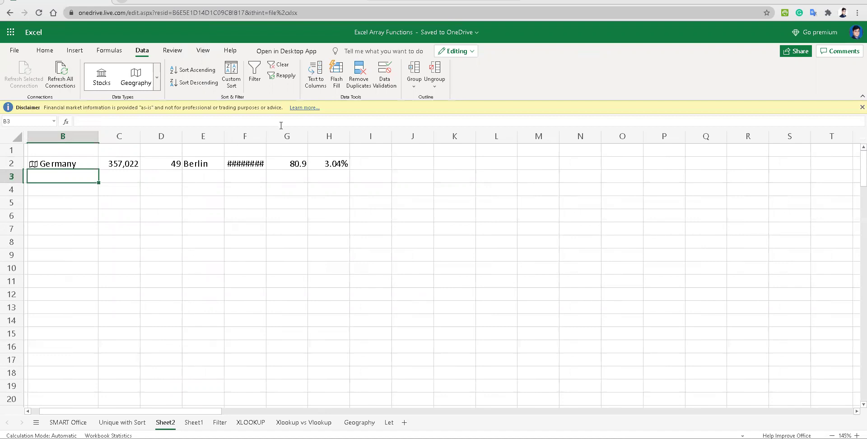
double_click(266, 135)
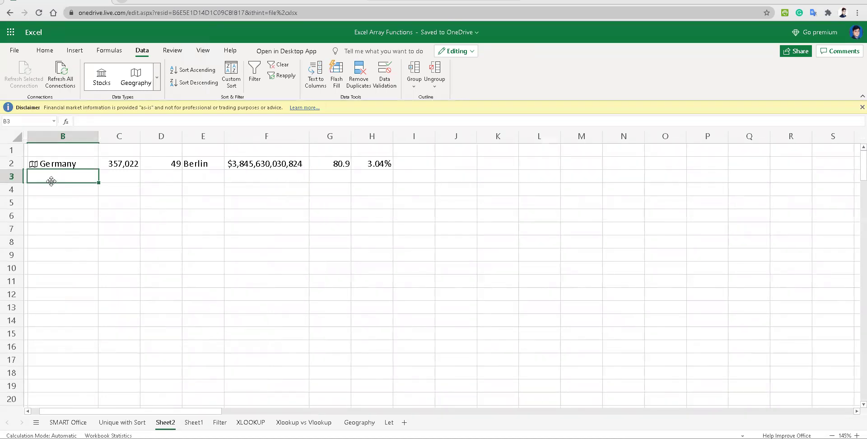
Enter France in B3 and convert it to the Geography data type
type("Franc")
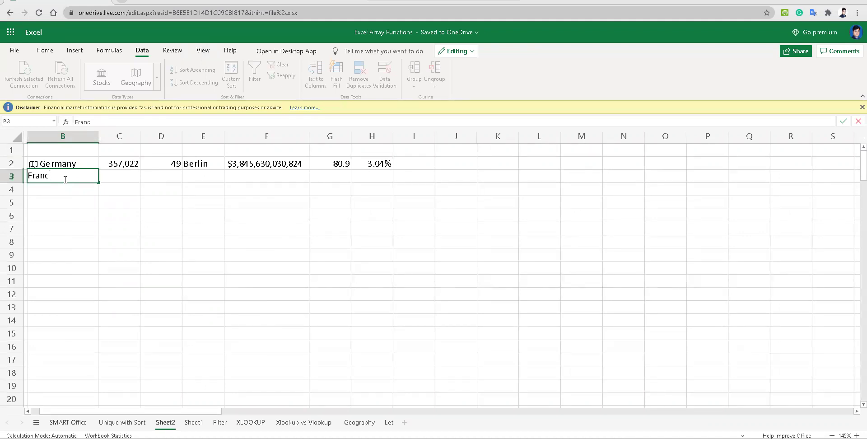
key("Return")
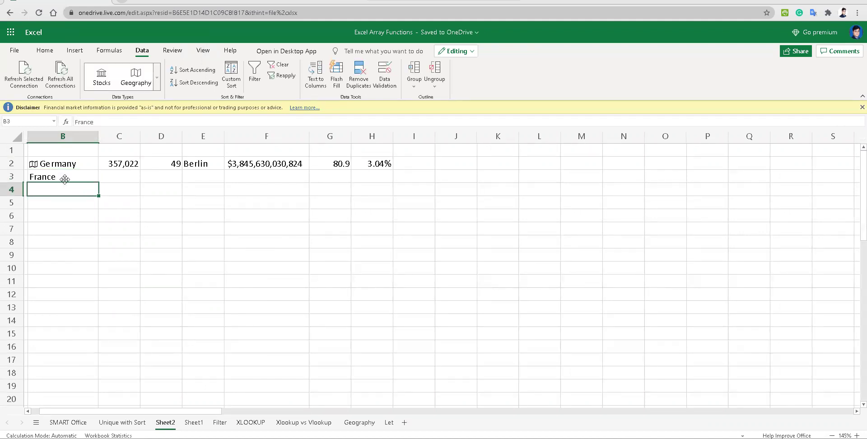
left_click(65, 178)
left_click(136, 83)
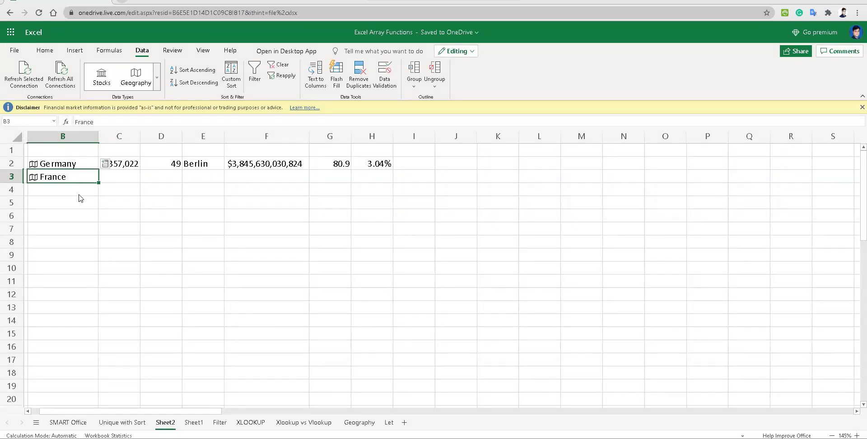
Try applying the Geography data type to the whole France row, B3:H3
left_click(58, 211)
left_click(68, 179)
left_click_drag(69, 179, 364, 178)
left_click(121, 80)
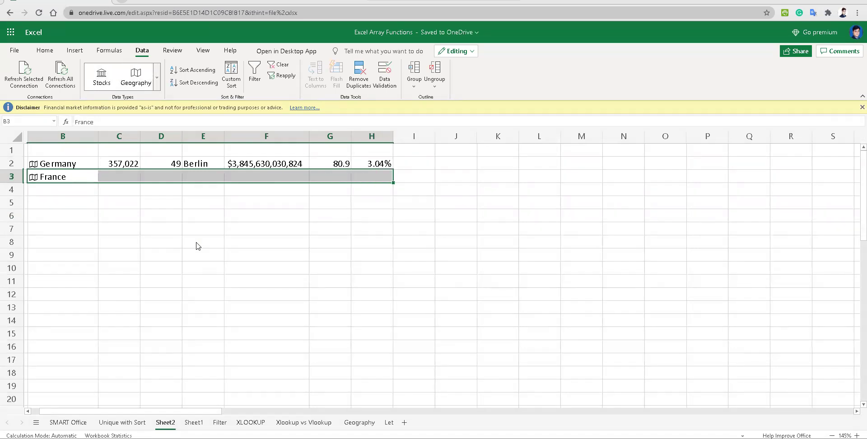
Open France's data card, extract the country name into C3 and delete it again
left_click(74, 205)
left_click(36, 180)
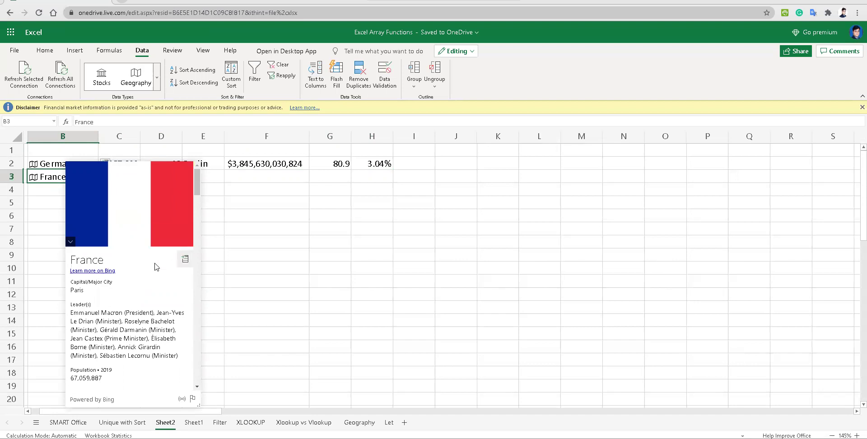
left_click(185, 260)
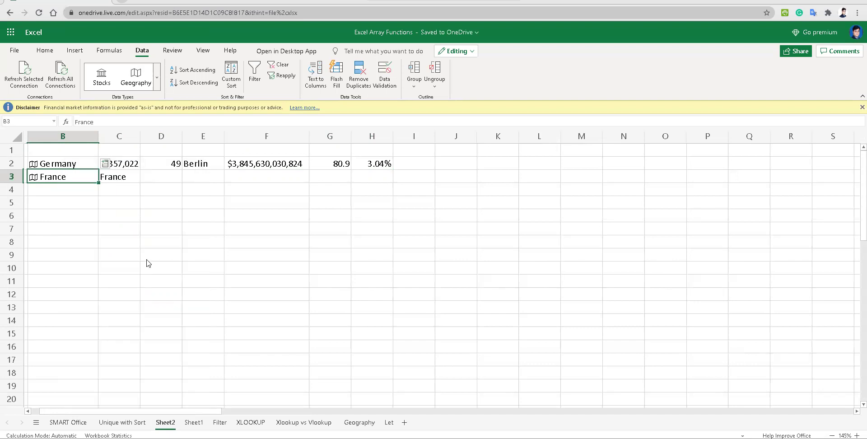
left_click(113, 177)
key("Delete")
Enter the column headers Area, Calling Cide and Capital in C1, D1 and E1
left_click(121, 150)
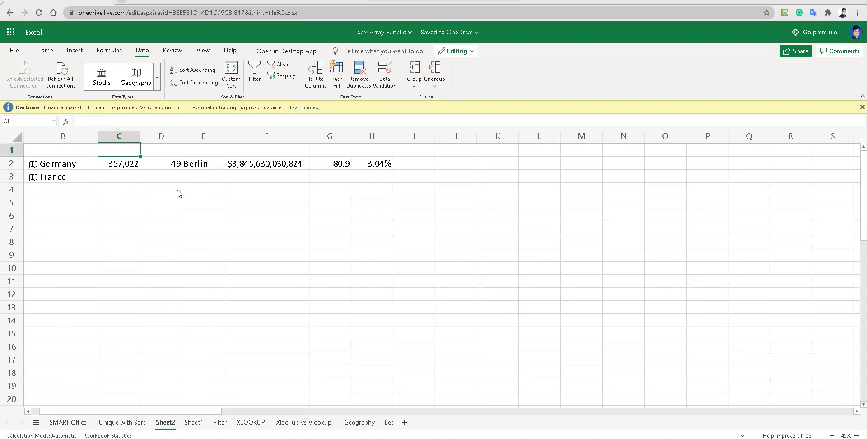
left_click(126, 167)
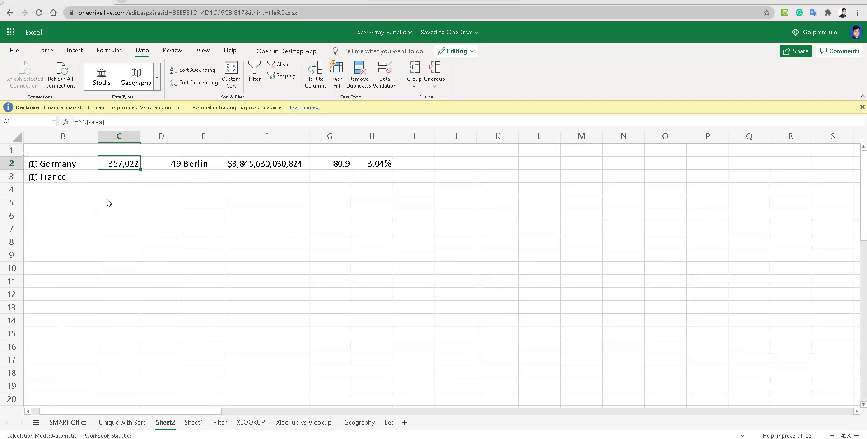
left_click(123, 153)
type("Area")
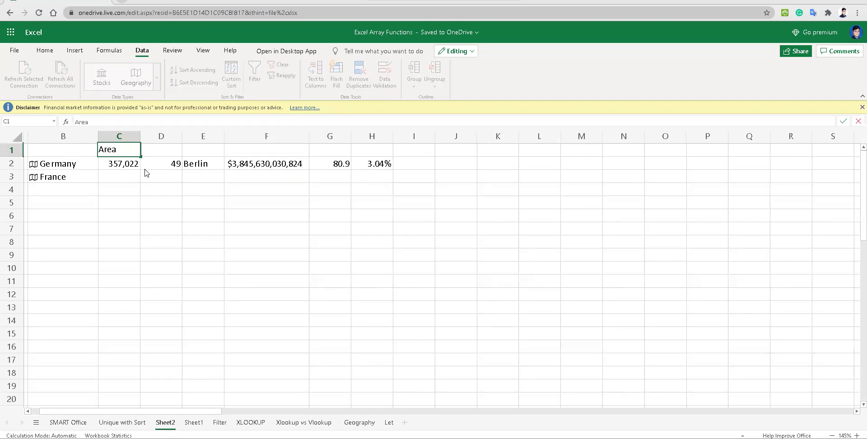
key("Tab")
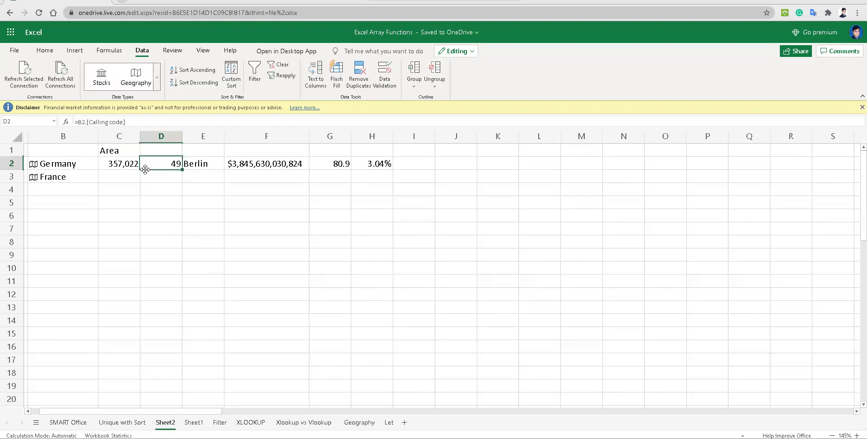
type("Callin")
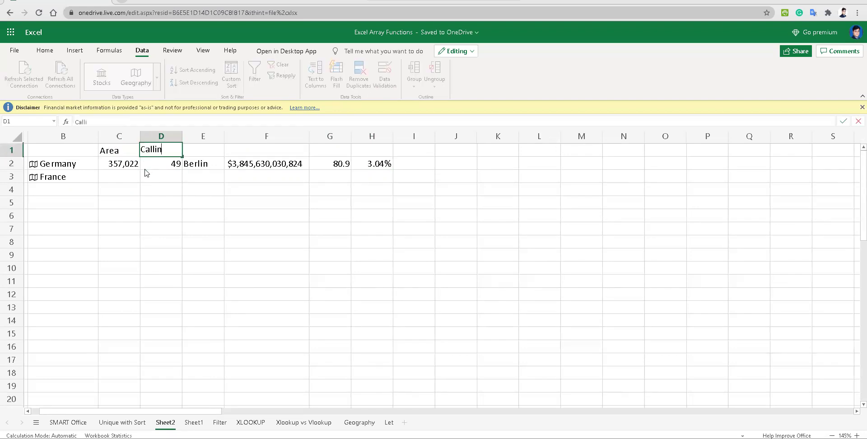
type("g Cide")
key("Tab")
type("Cap")
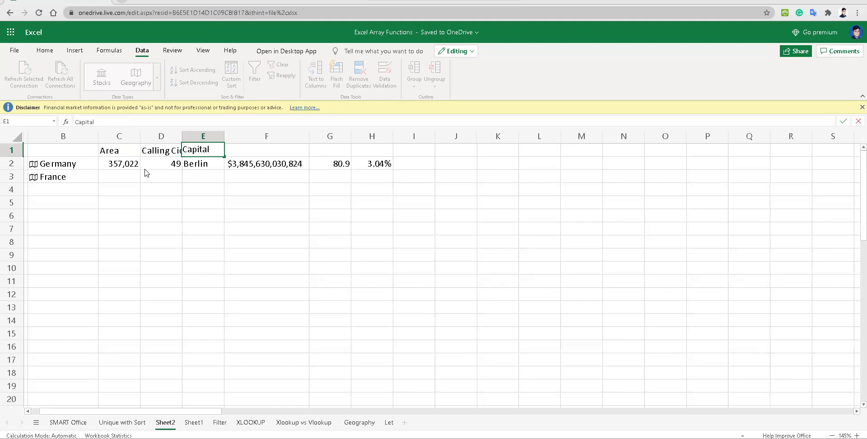
key("Tab")
Check the fields in F2 and G2 and enter the headers GDP and Life Expectancy above them
key("Down")
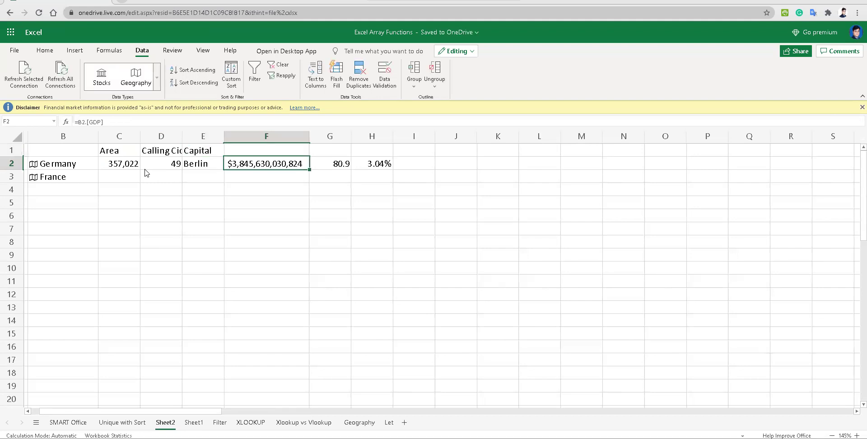
key("Up")
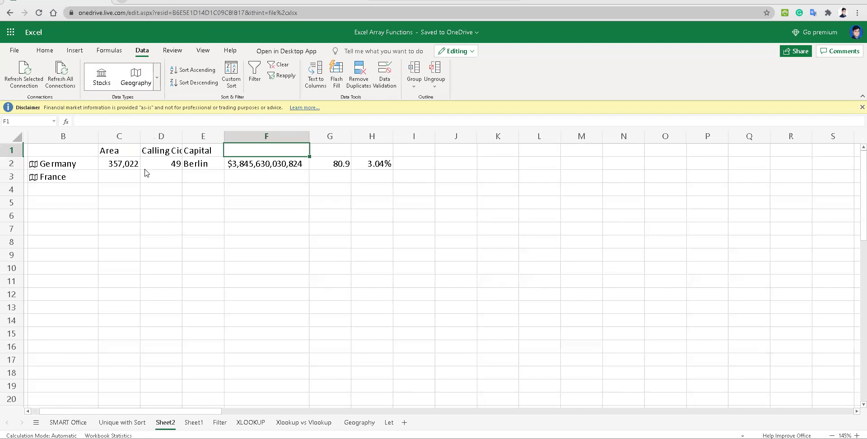
type("GDP")
key("Tab")
key("Down")
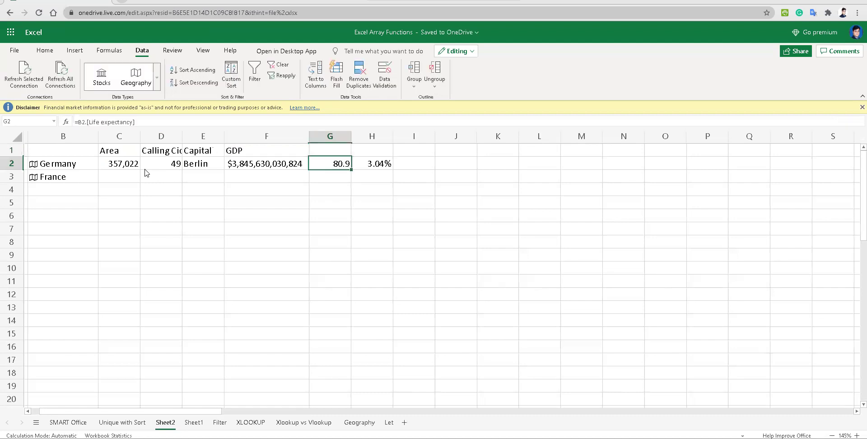
key("Up")
type("L")
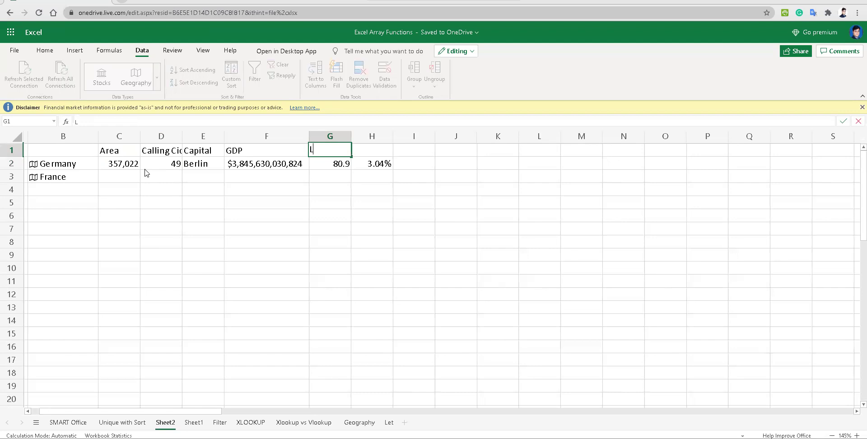
type("ife Expectanc")
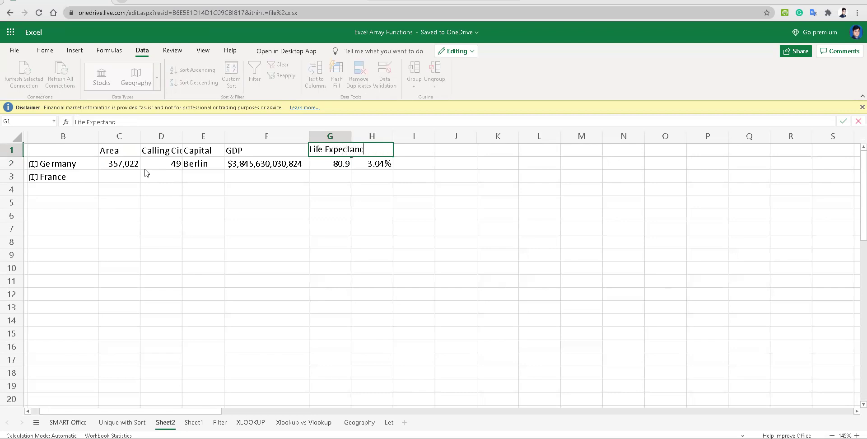
key("Tab")
Check the field in H2 and enter the header Unemployment rate in H1
key("Down")
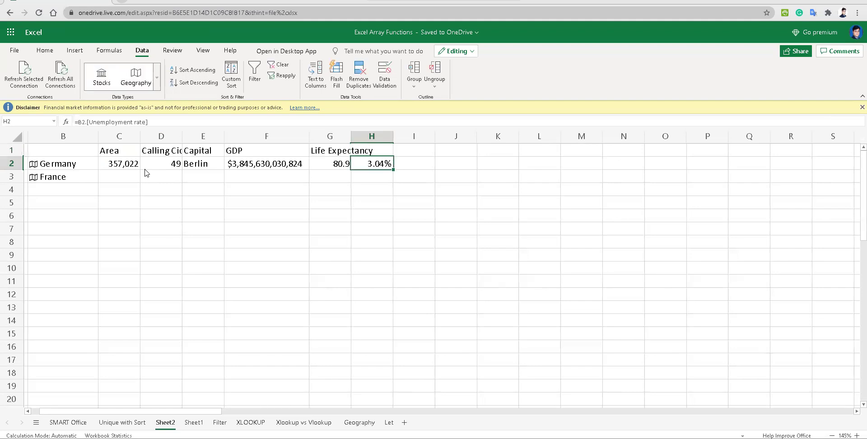
key("Up")
type("Un")
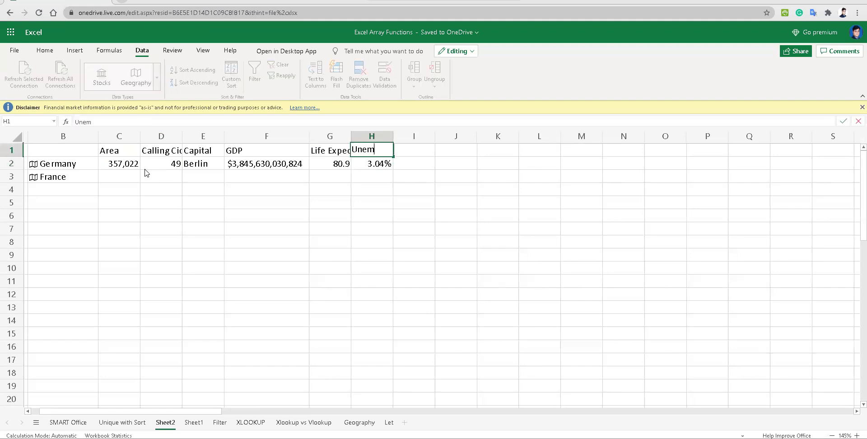
type("employment rate")
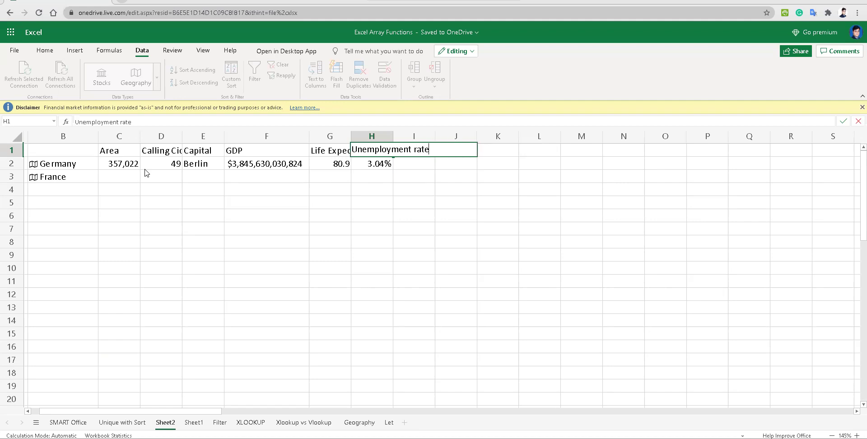
key("Return")
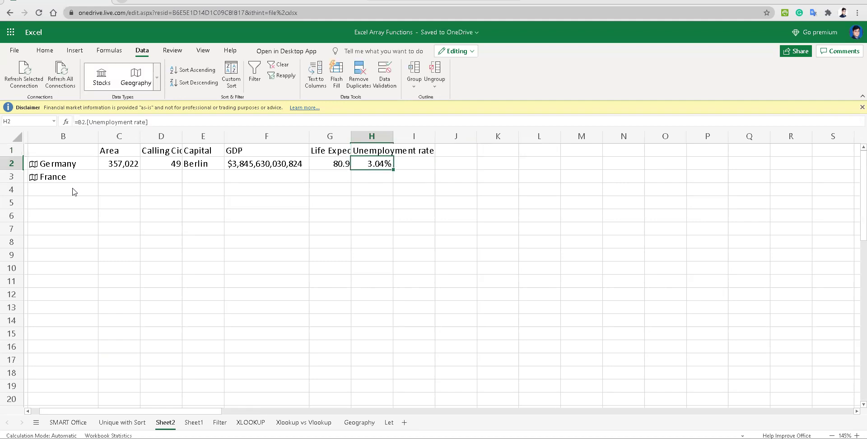
Try applying the Geography data type to B2:H3, and open France's field list without extracting anything
left_click_drag(64, 168, 368, 177)
left_click(137, 81)
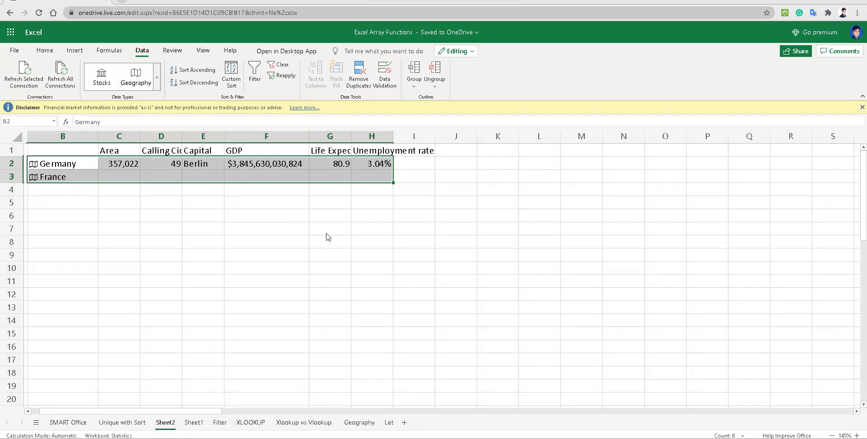
left_click(59, 179)
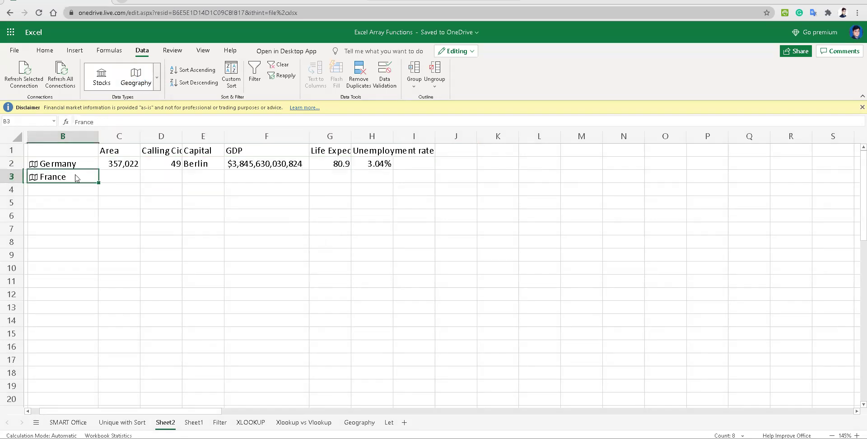
left_click(105, 166)
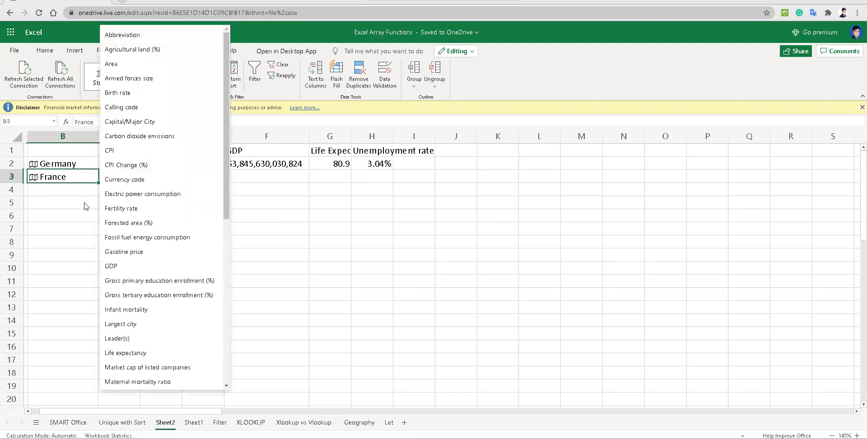
left_click(69, 239)
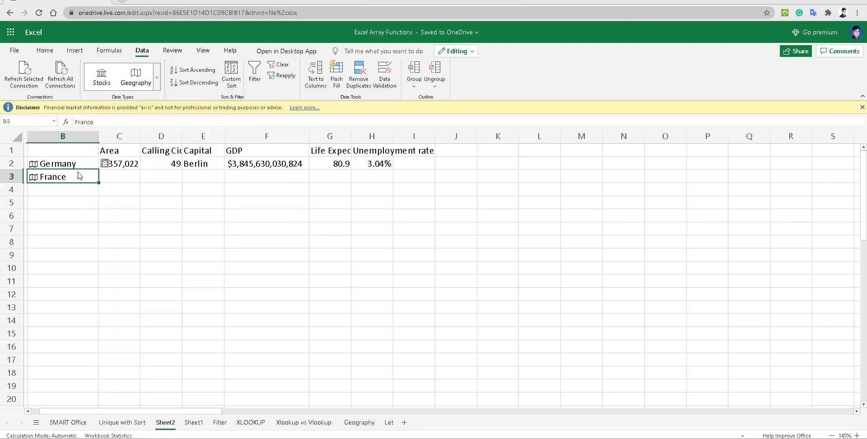
left_click(121, 168)
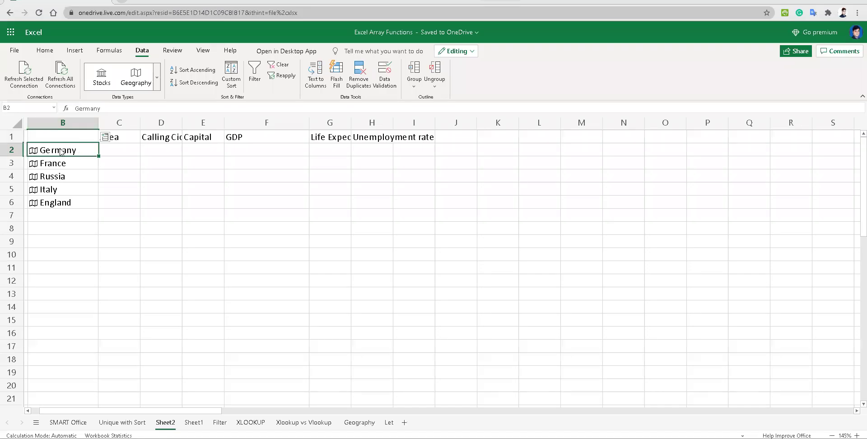
Extract the Area field for the five countries in B2:B6 into column C and widen the column slightly
left_click_drag(61, 151, 59, 204)
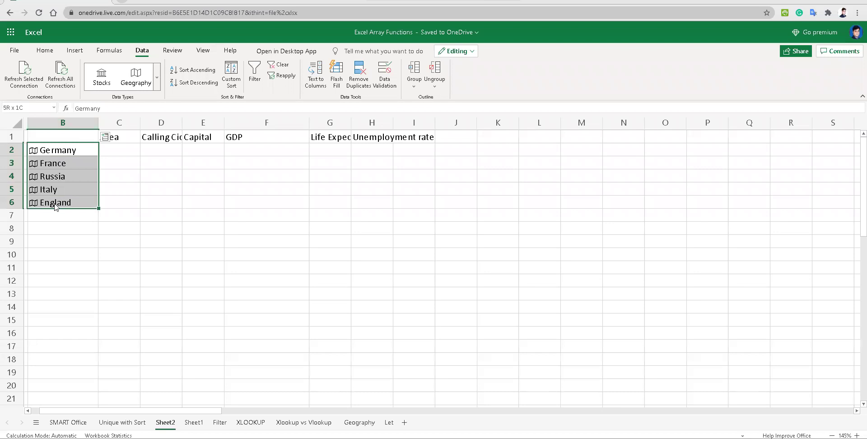
left_click(105, 136)
left_click(149, 66)
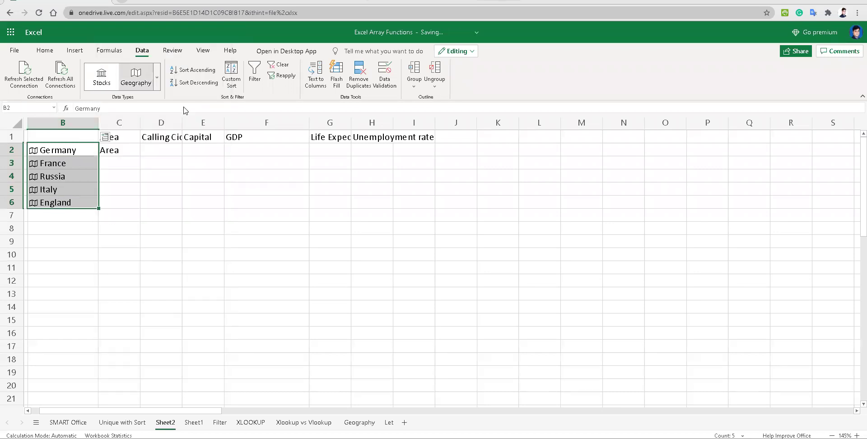
left_click_drag(140, 120, 146, 120)
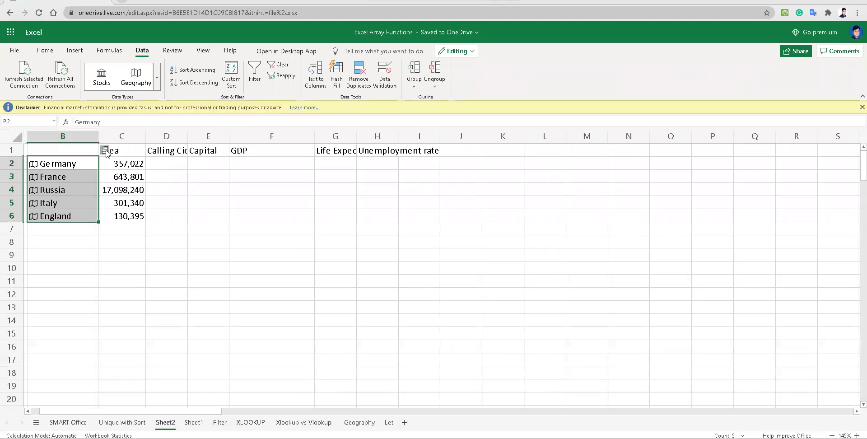
Extract the Calling code and Capital/Major City fields for the five countries into columns D and E
left_click(105, 149)
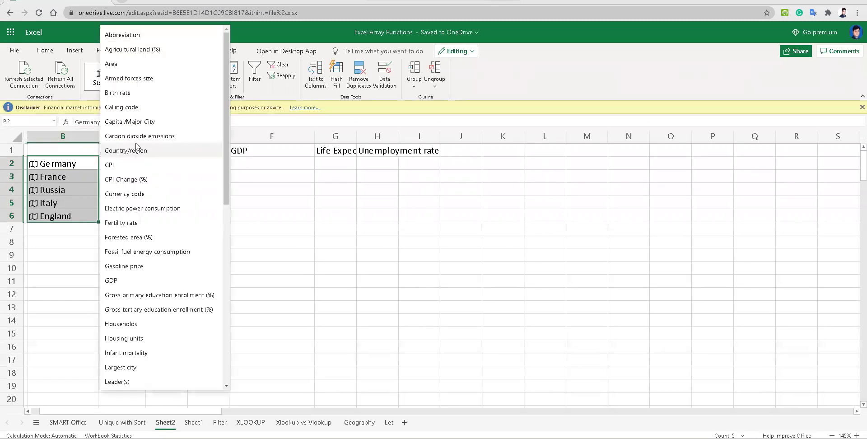
left_click(158, 108)
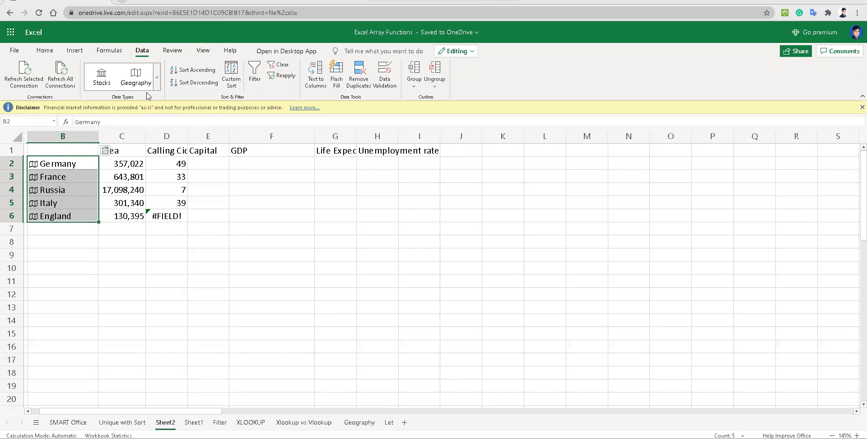
left_click(104, 150)
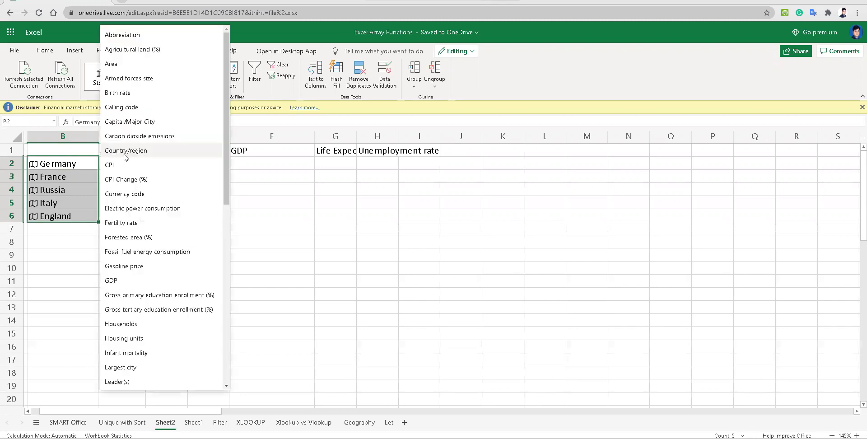
left_click(170, 121)
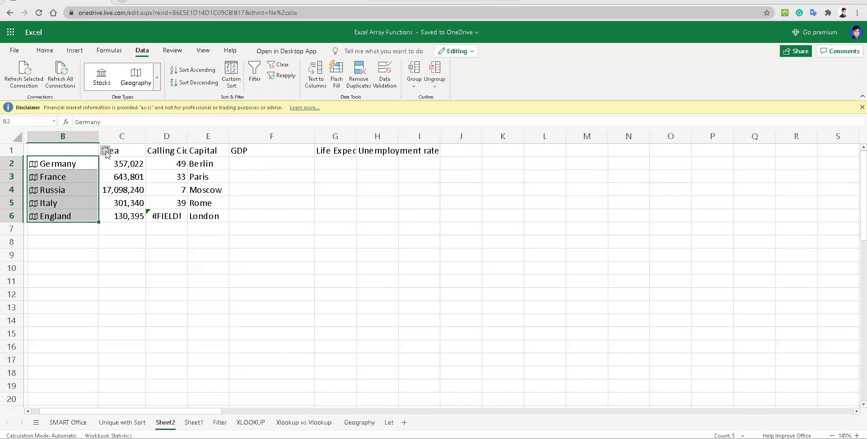
Extract the GDP and Life expectancy fields for the five countries in B2:B6 into columns F and G
left_click(105, 151)
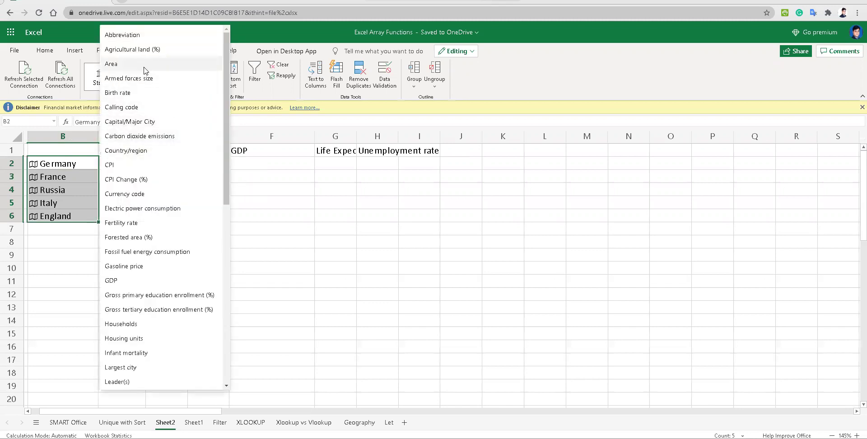
left_click(151, 281)
left_click(107, 151)
left_click_drag(227, 190, 232, 383)
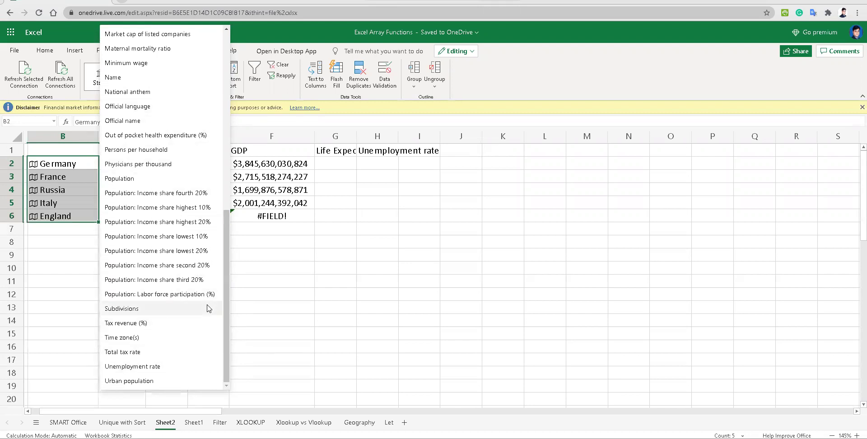
left_click_drag(227, 368, 232, 256)
left_click(167, 249)
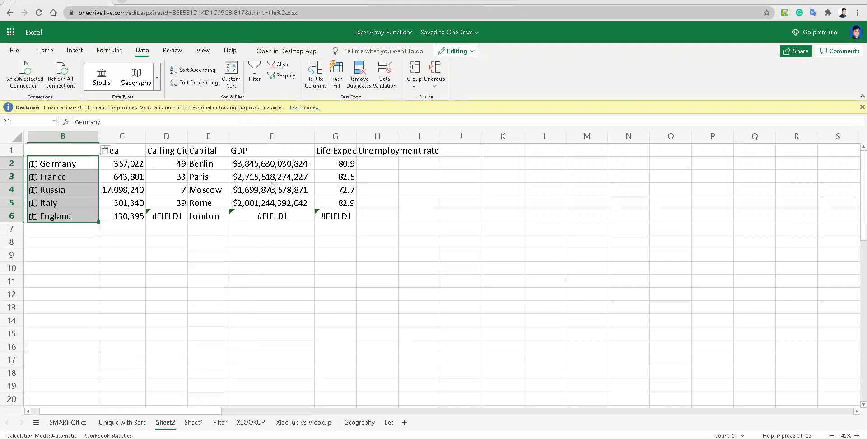
Extract the Unemployment rate and Population fields for the five countries into columns H and I
left_click(105, 151)
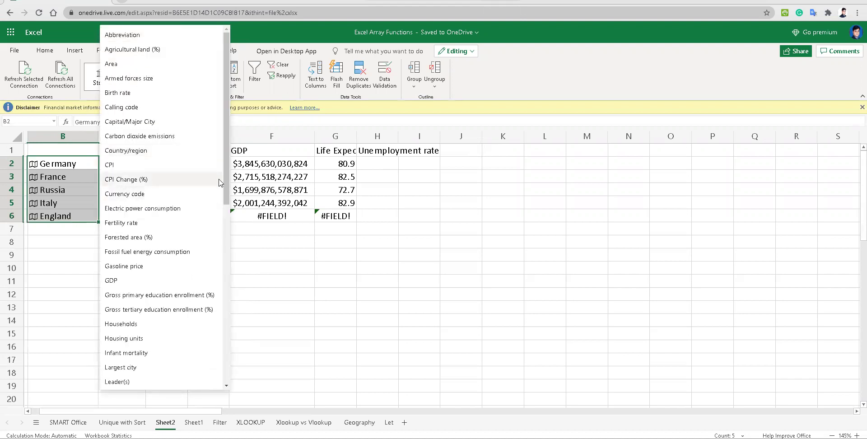
scroll(215, 381, "down", 15)
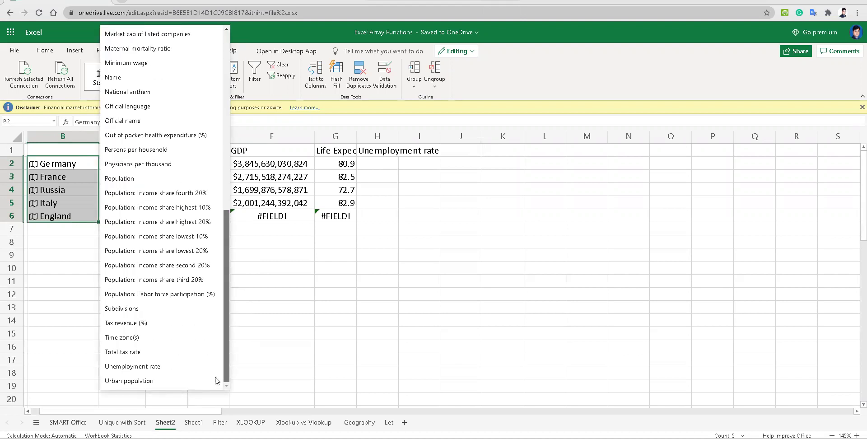
left_click(131, 366)
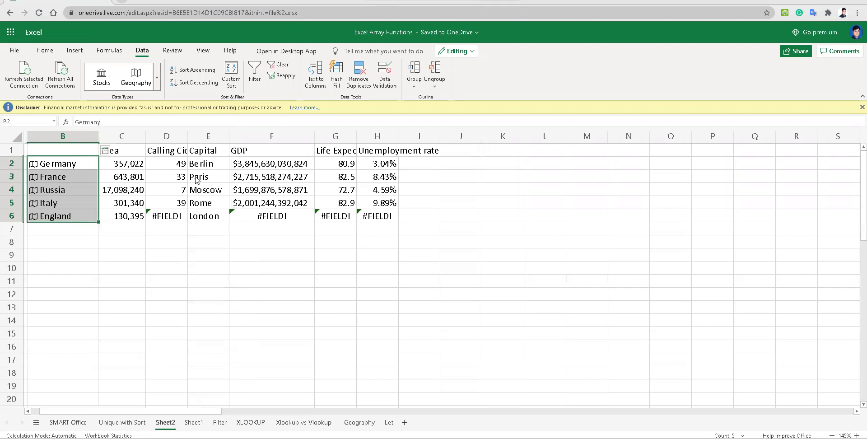
left_click(105, 150)
left_click_drag(229, 183, 225, 309)
left_click(127, 299)
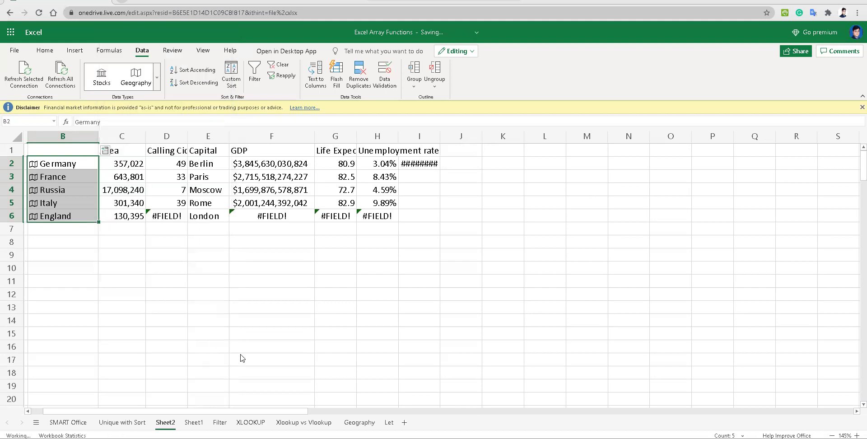
Move the population figures from column I to a new column before Area and head it Population
left_click(335, 272)
left_click(431, 138)
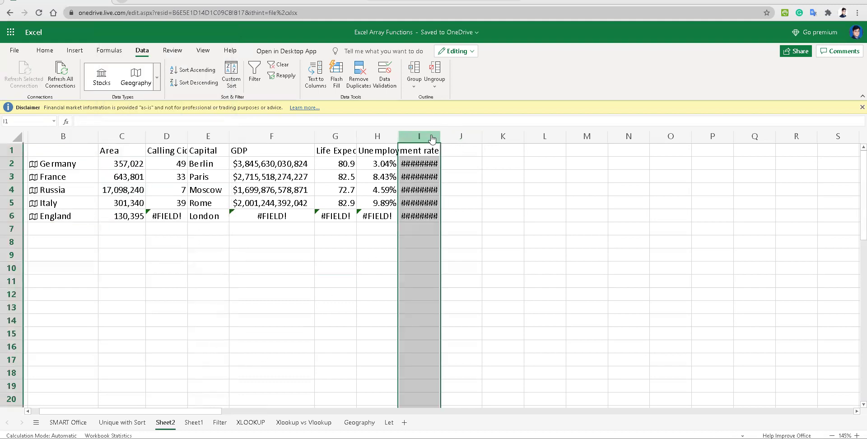
key("ctrl+x")
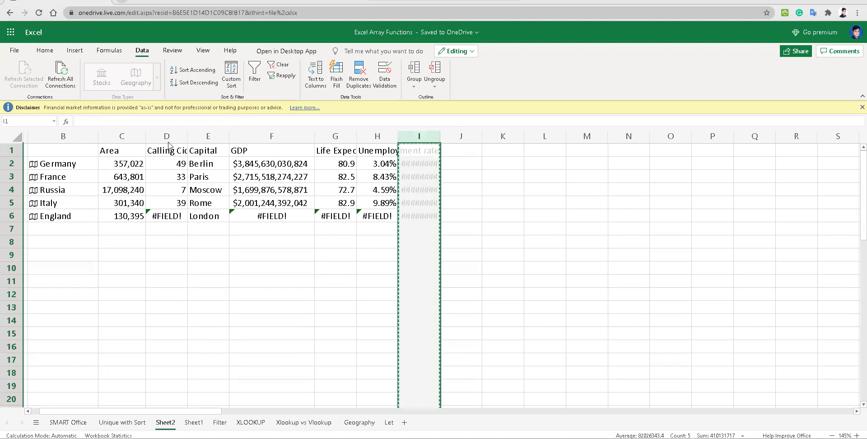
left_click(108, 137)
right_click(107, 137)
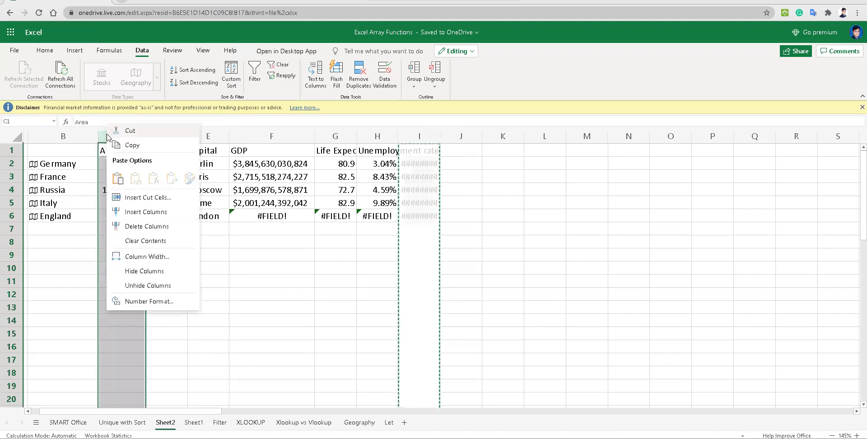
left_click(147, 200)
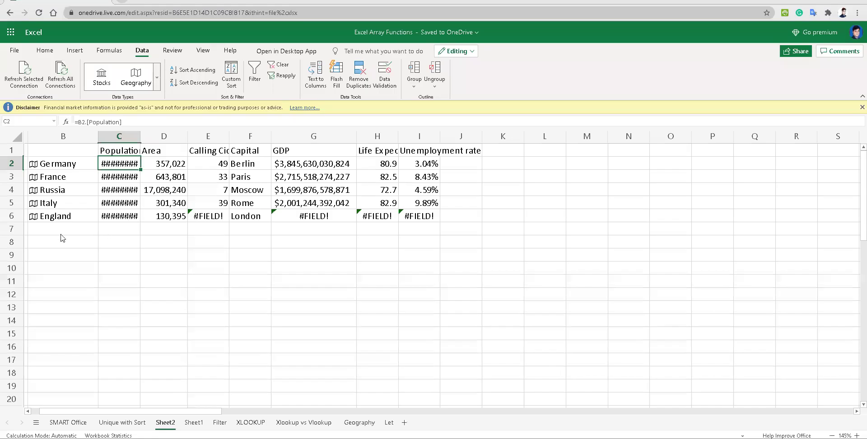
Replace England with China in B6 and widen the Population column so every figure fits
left_click(84, 216)
double_click(140, 136)
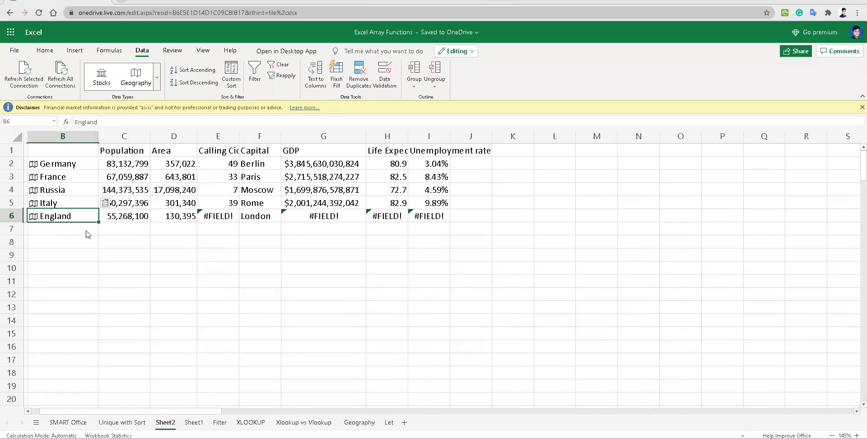
type("China")
key("Return")
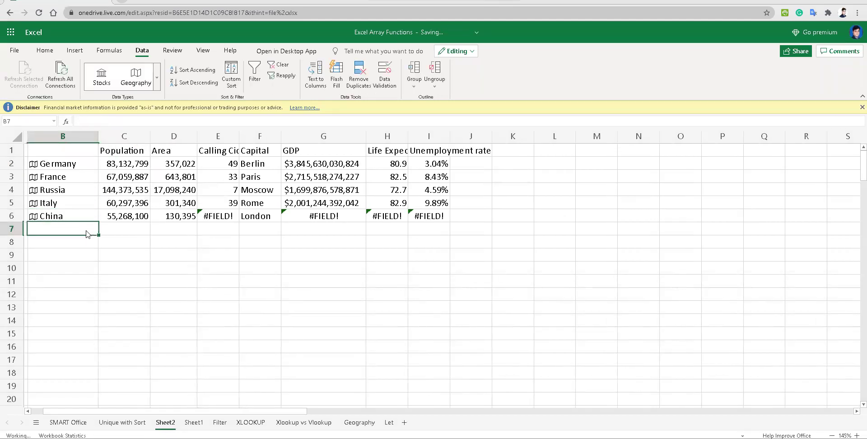
key("Up")
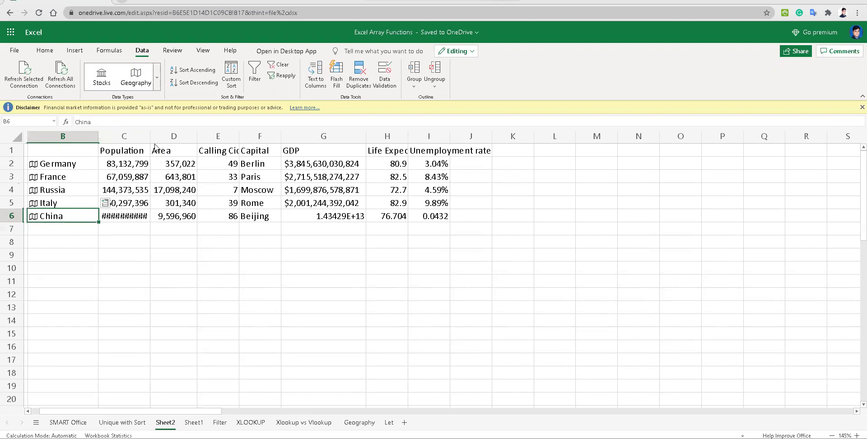
left_click_drag(150, 136, 176, 138)
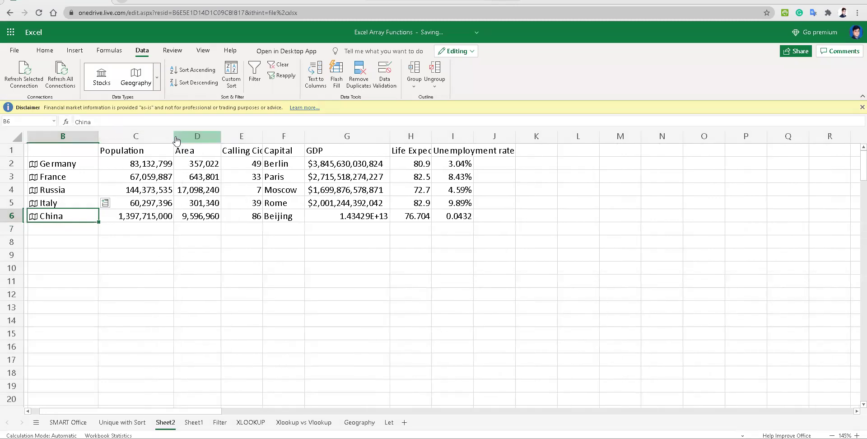
left_click(145, 216)
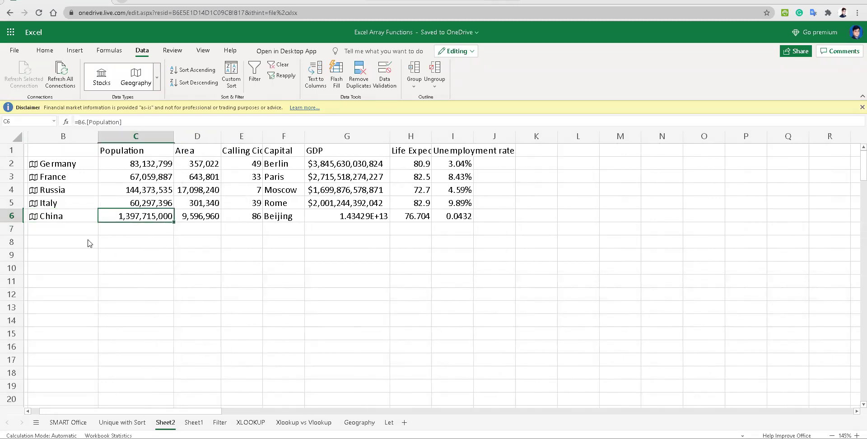
Try adding India in a new row inserted above China, and delete that row again
right_click(10, 218)
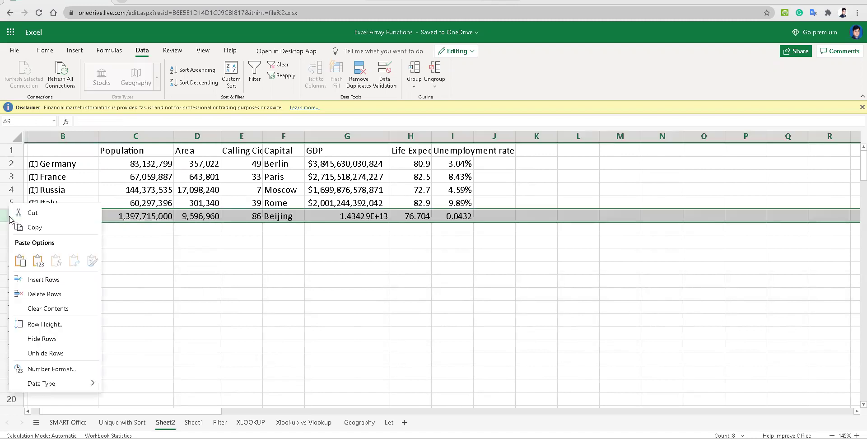
left_click(43, 279)
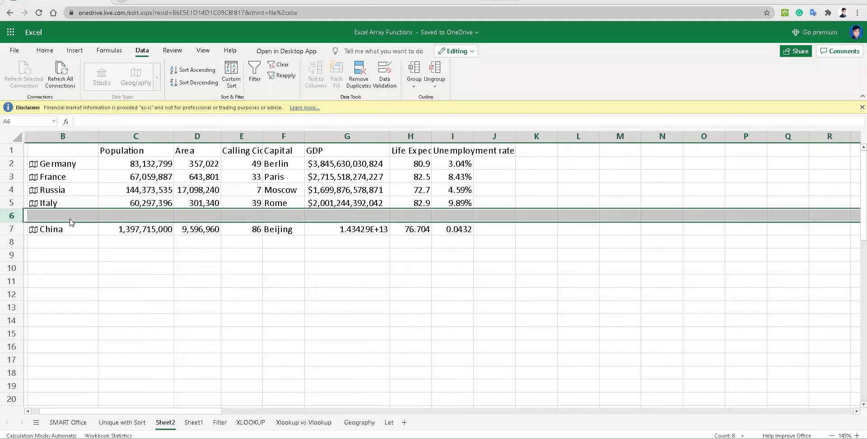
left_click(71, 216)
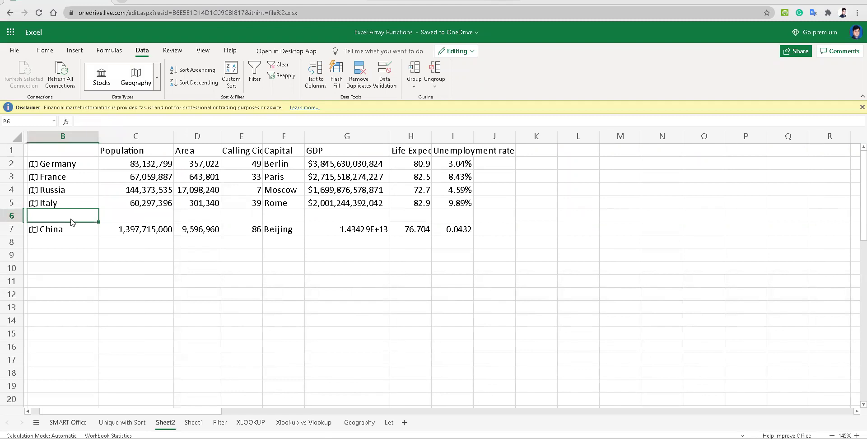
type("india")
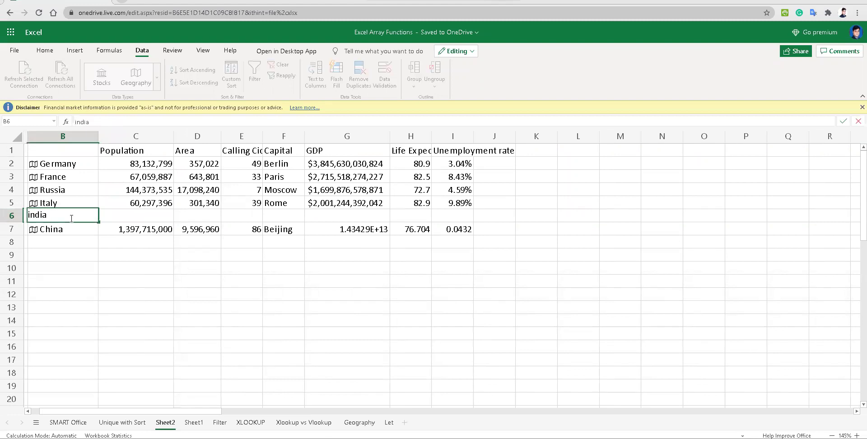
key("Return")
left_click(71, 219)
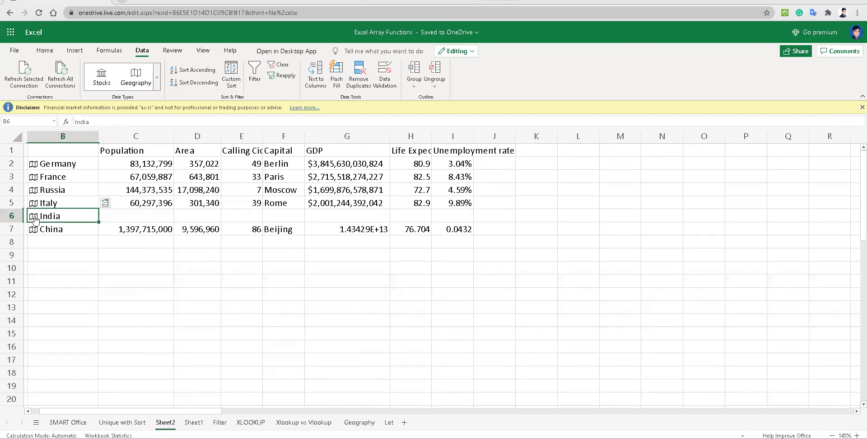
left_click(106, 203)
left_click(71, 279)
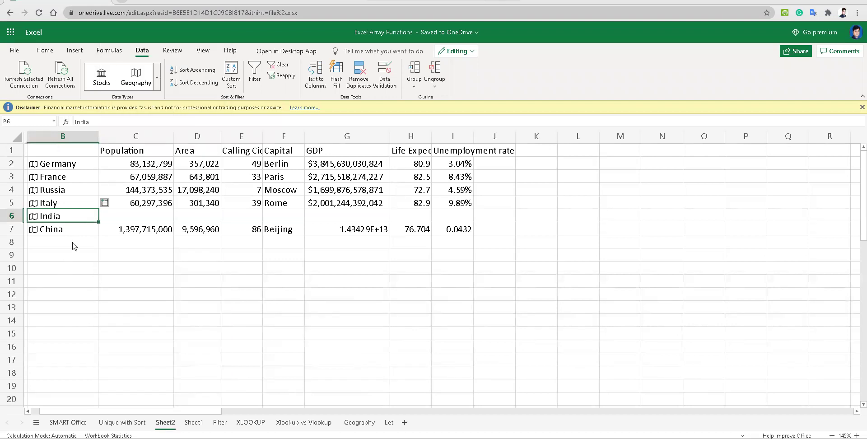
right_click(18, 215)
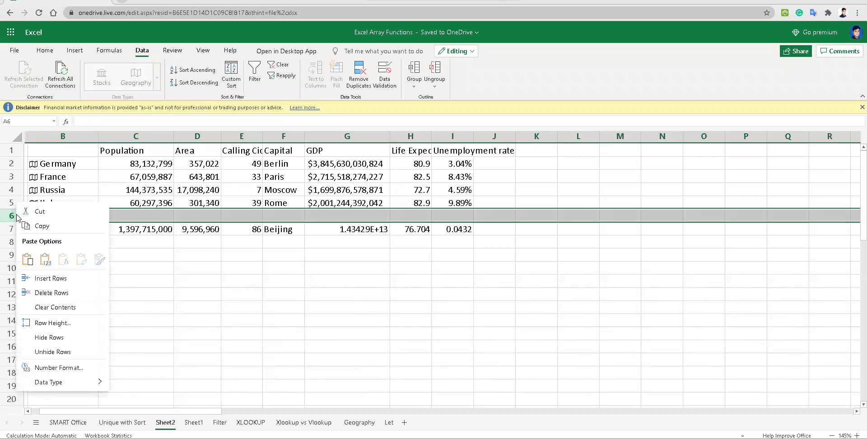
left_click(68, 294)
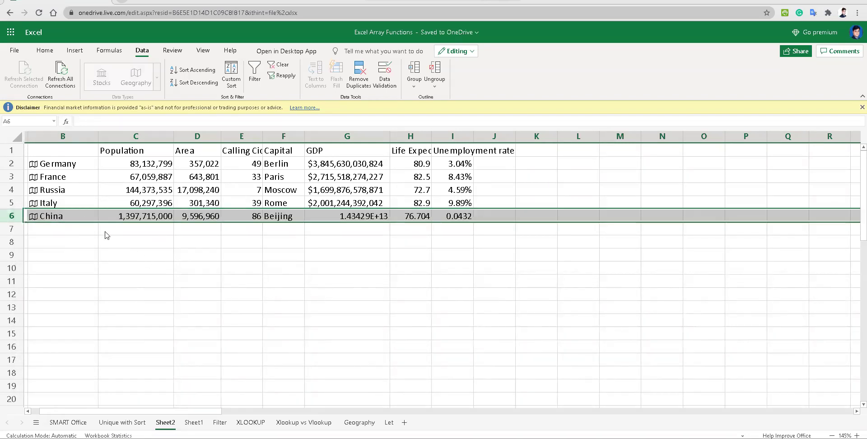
Replace Italy with India in B5
left_click(89, 221)
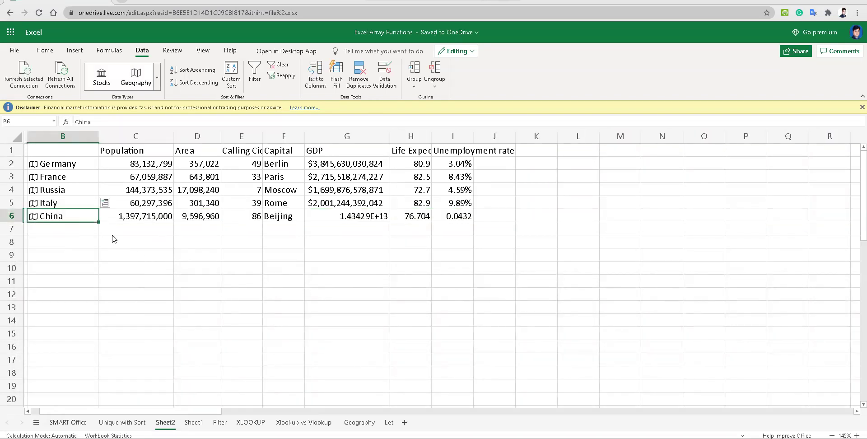
key("Up")
type("In")
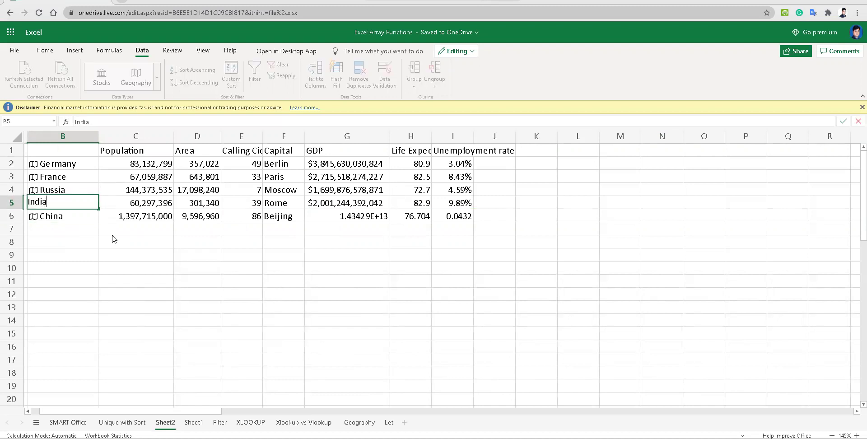
type("dia")
key("Return")
key("Up")
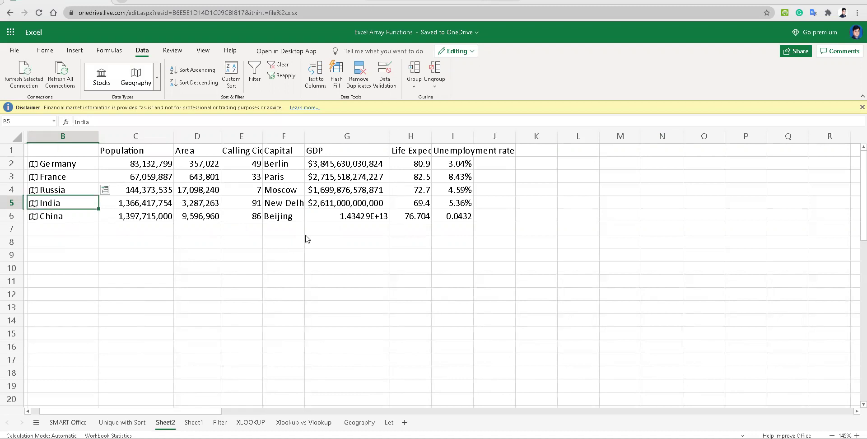
Widen the GDP column and copy the cell formatting of India's GDP in G5 to China's GDP in G6
left_click(373, 219)
left_click_drag(391, 136, 412, 137)
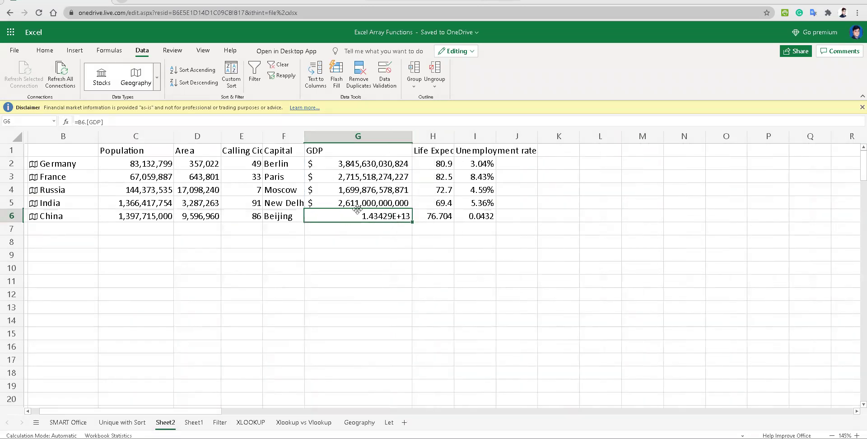
key("Up")
left_click(45, 51)
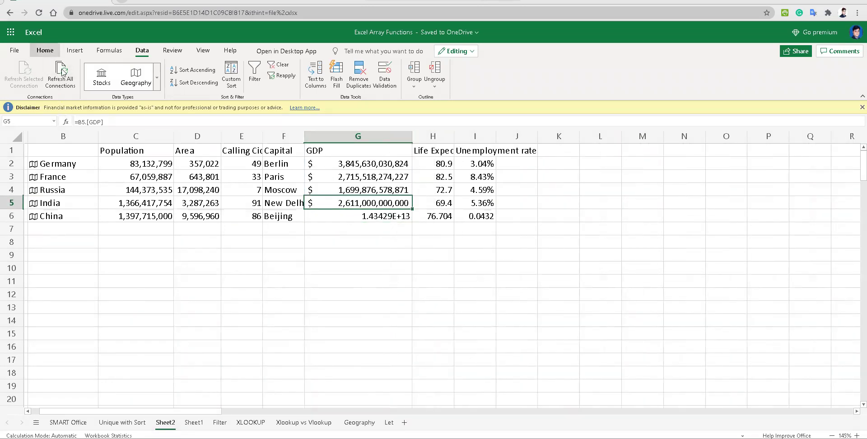
left_click(60, 86)
left_click(323, 217)
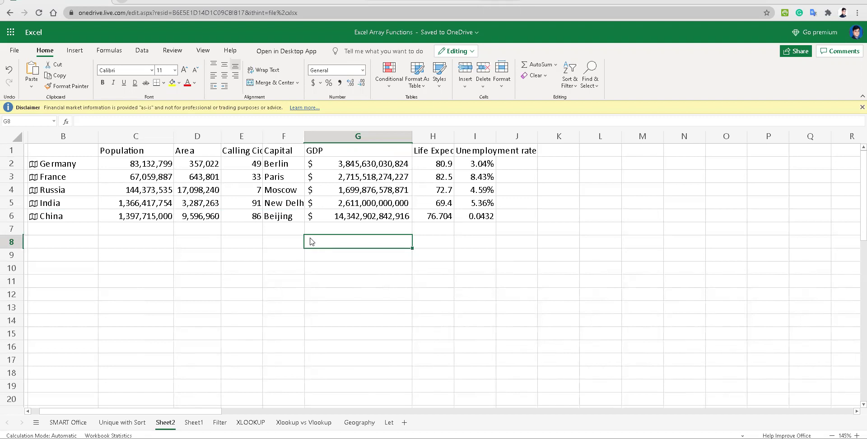
left_click(357, 218)
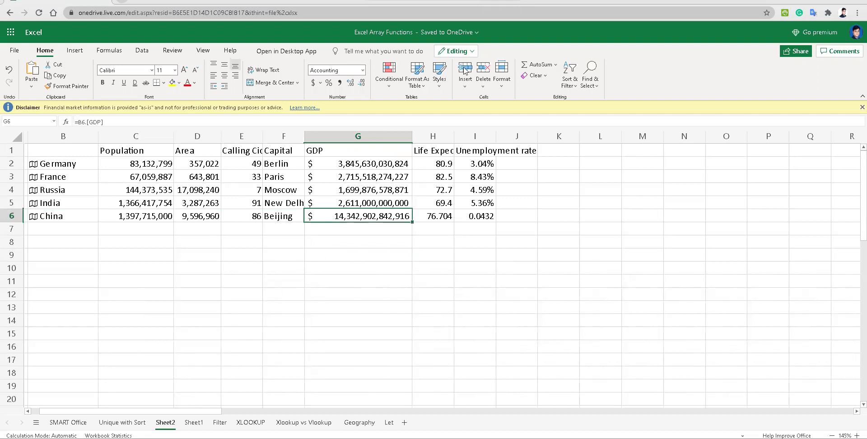